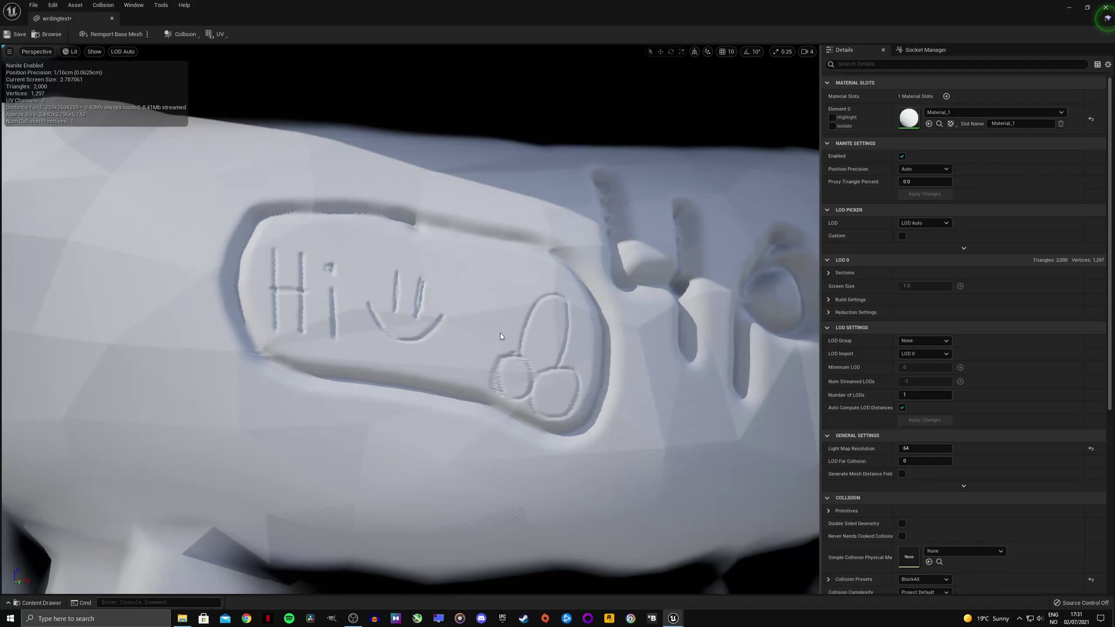
# - Inspect the engraved surface detail of the writingtest mesh and the wings and body of the Flying_Cthulhu mesh
pyautogui.moveTo(502, 337)
pyautogui.mouseDown(button='right')
pyautogui.moveTo(499, 279)
pyautogui.moveTo(494, 401)
pyautogui.moveTo(498, 319)
pyautogui.mouseUp(button='right')
pyautogui.moveTo(472, 367); pyautogui.dragTo(471, 363, button='right')
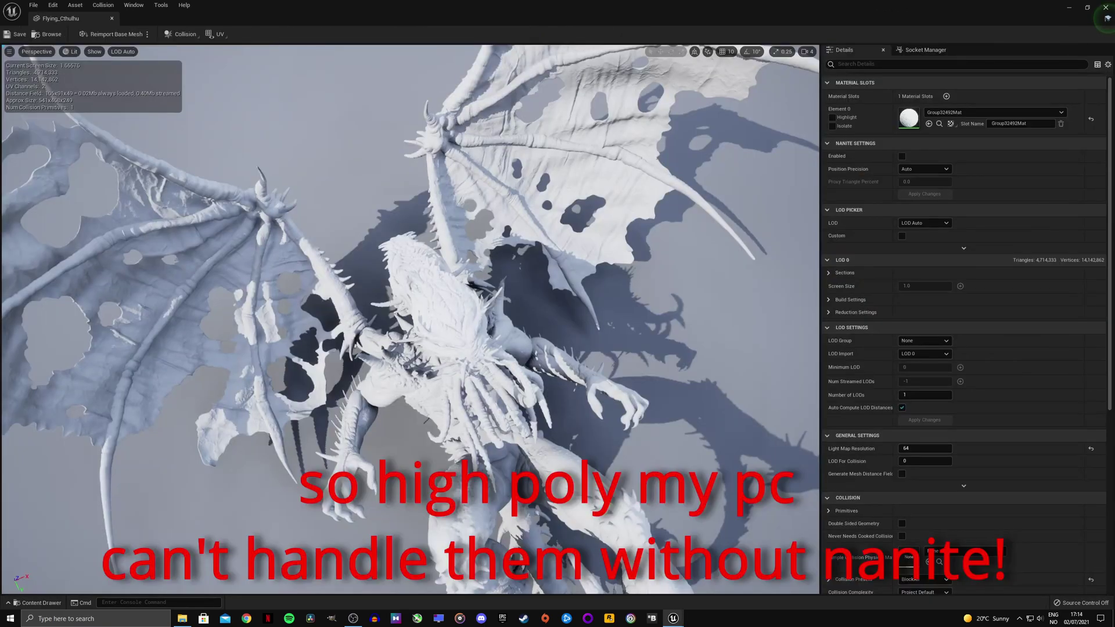
pyautogui.moveTo(429, 319)
pyautogui.mouseDown()
pyautogui.moveTo(372, 314)
pyautogui.moveTo(411, 315)
pyautogui.mouseUp()
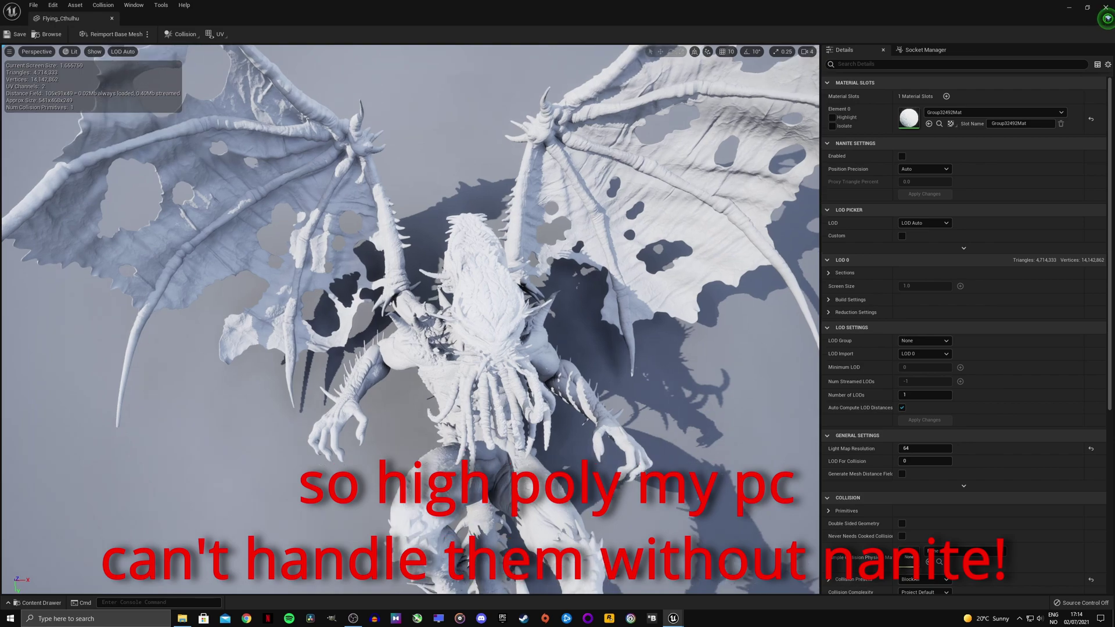
pyautogui.moveTo(410, 319); pyautogui.dragTo(456, 278, button='right')
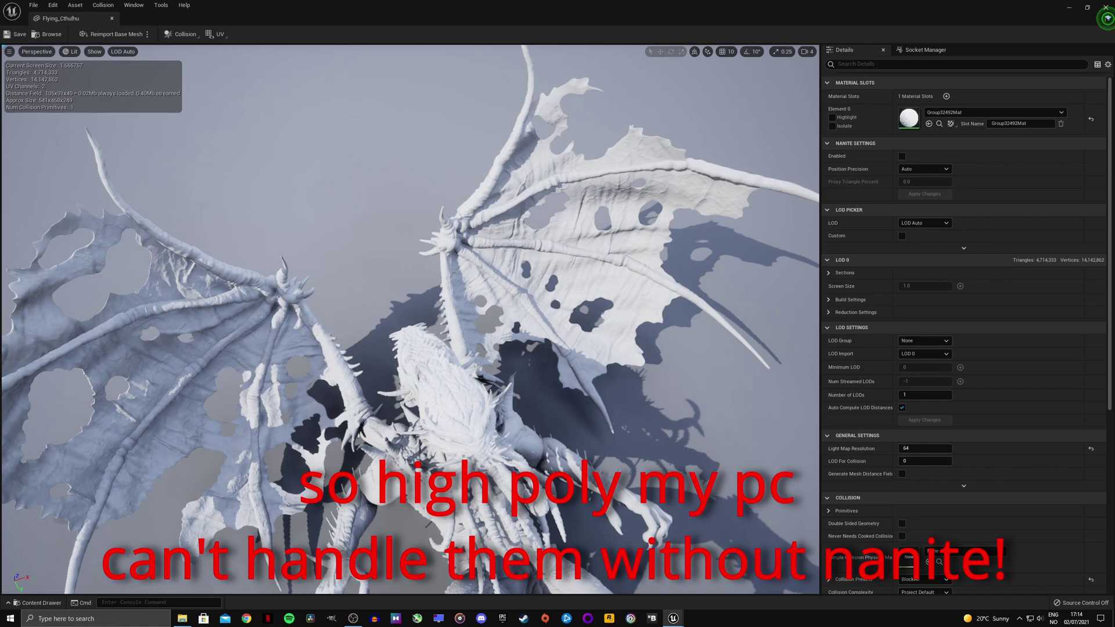
pyautogui.moveTo(410, 320); pyautogui.dragTo(557, 342)
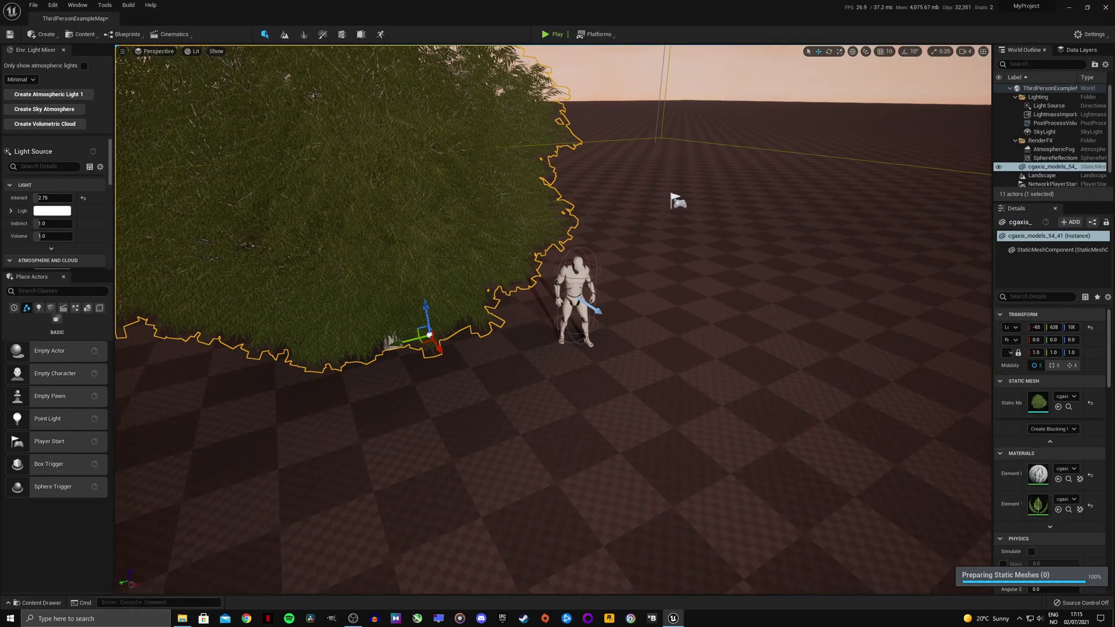
# - Frame the selected cgaxis tree in the level and look at it together with the ground around its trunk
pyautogui.press('f')
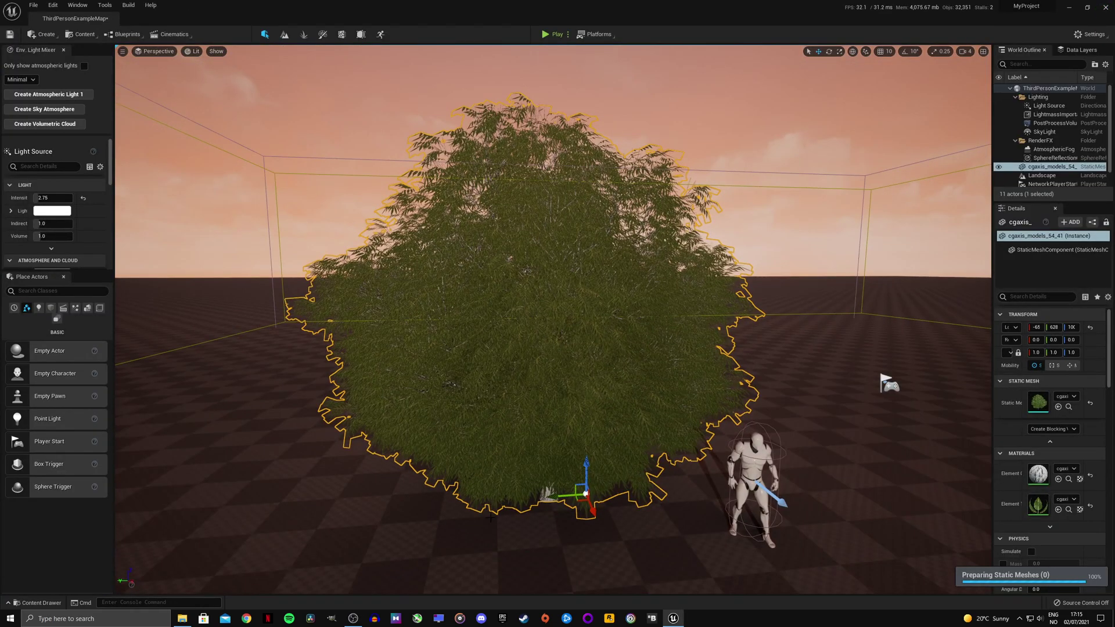
pyautogui.moveTo(494, 523); pyautogui.dragTo(508, 542, button='right')
pyautogui.rightClick(529, 509)
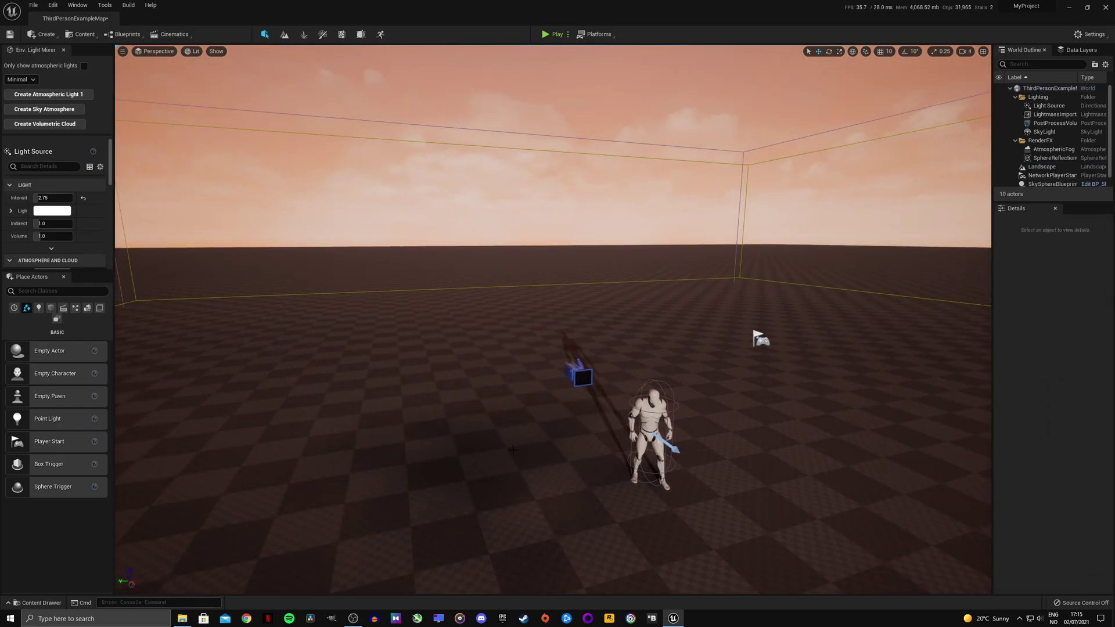
# - Bring up the project assets and go to the root Content folder
pyautogui.hotkey('ctrl', 'space')
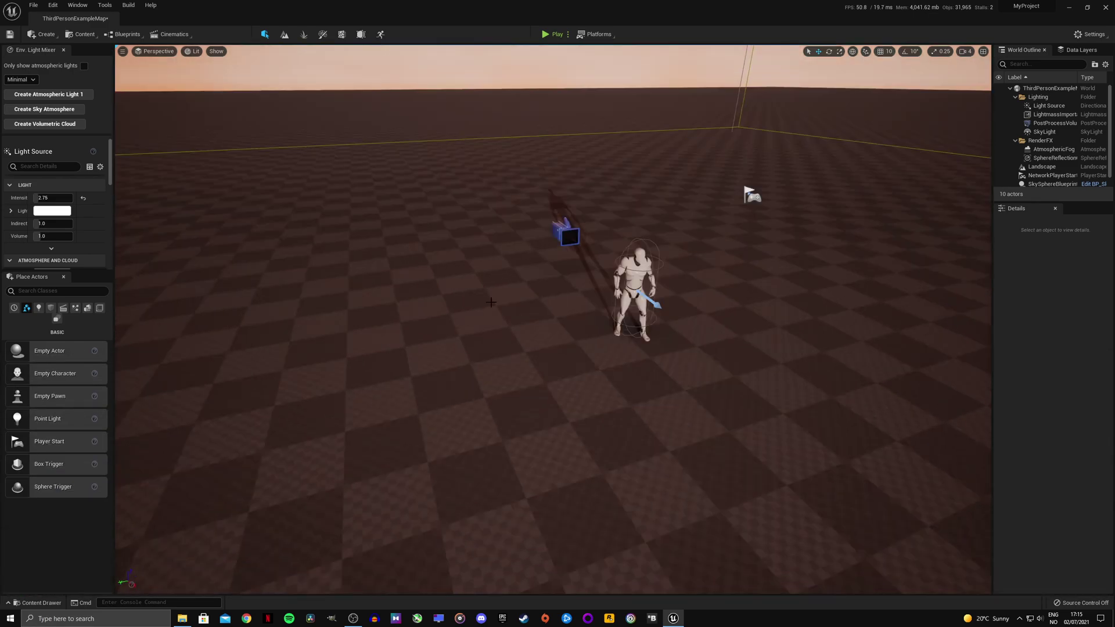
pyautogui.hotkey('ctrl', 'space')
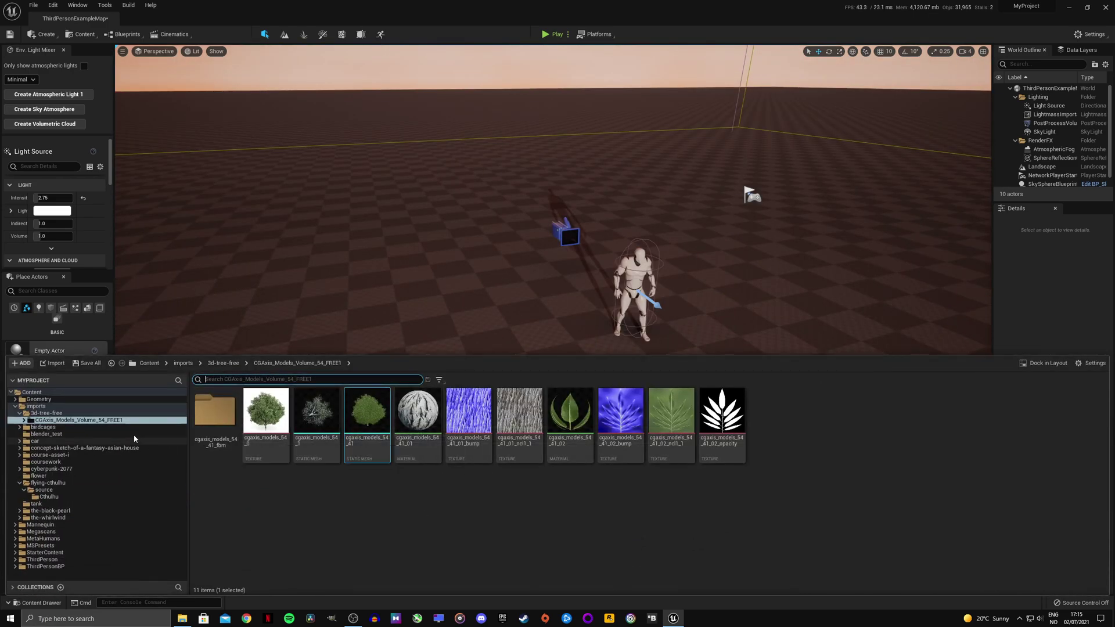
pyautogui.click(32, 393)
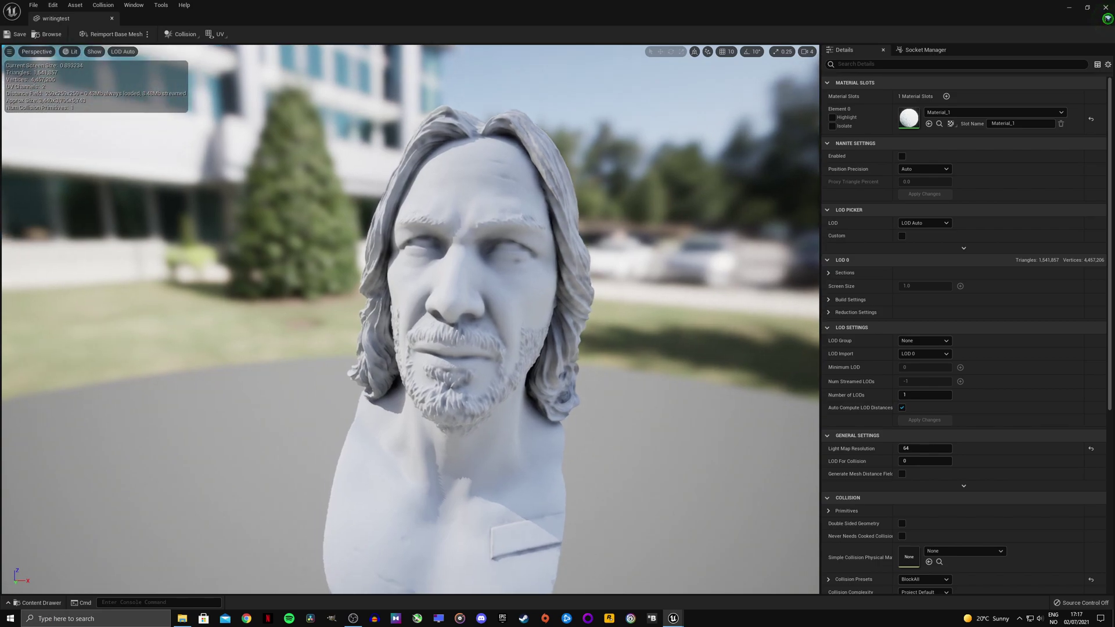
# - Examine the carved lettering on the lower lip of the writingtest mesh with Nanite disabled
pyautogui.press('w')
pyautogui.moveTo(411, 319); pyautogui.dragTo(466, 378, button='right')
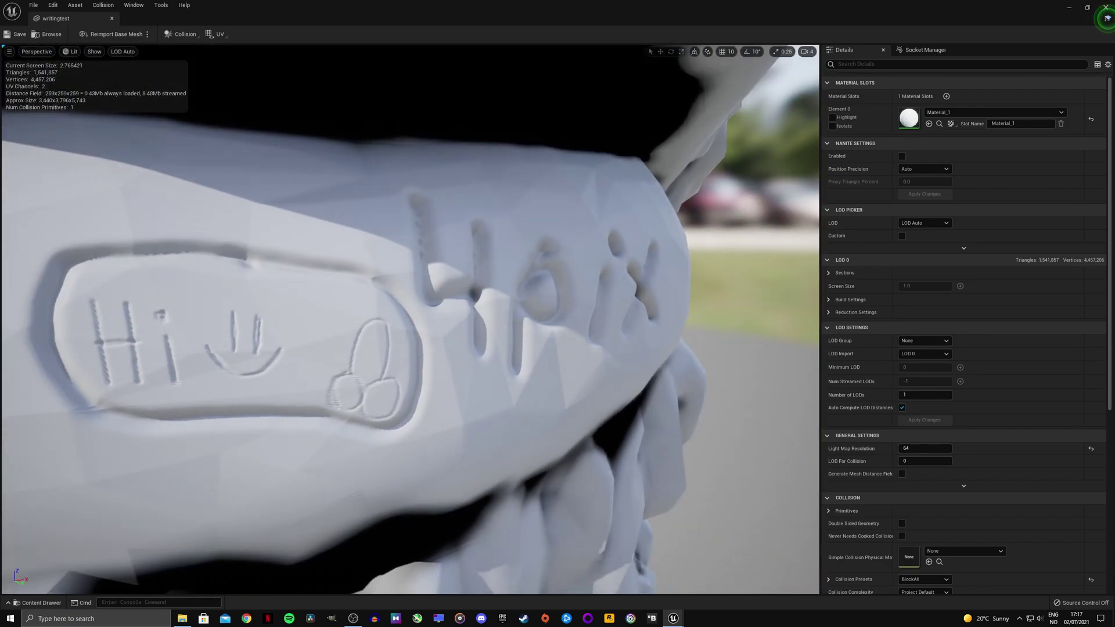
pyautogui.moveTo(510, 385); pyautogui.dragTo(473, 372, button='right')
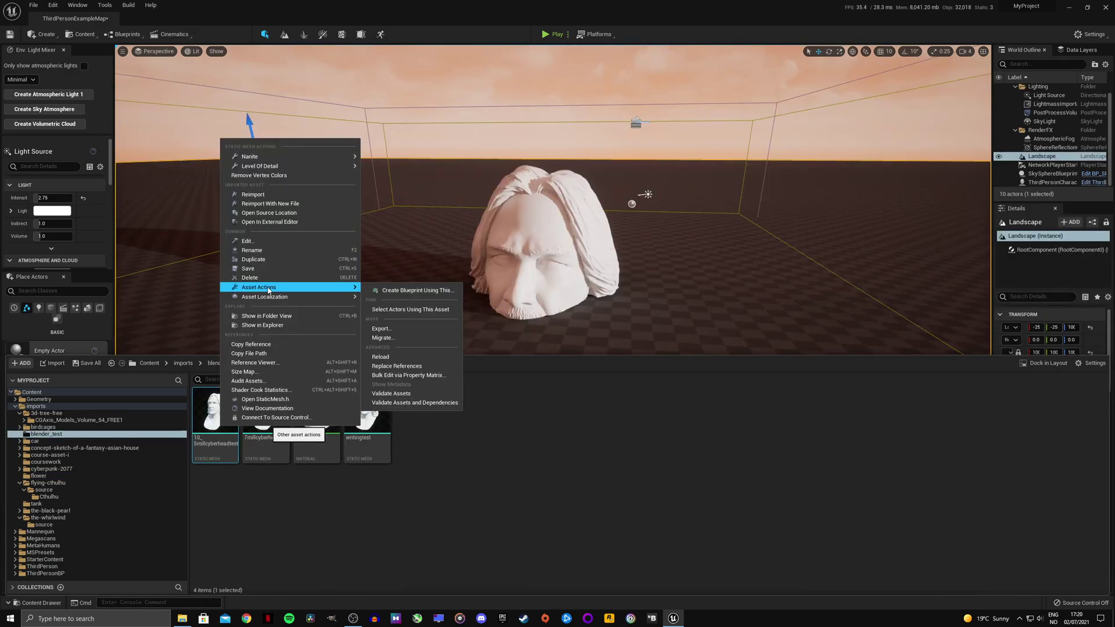
# - Select the level actor that uses the 10_5millcyberheadtest mesh and raise it until the whole head stands above the ground
pyautogui.click(414, 314)
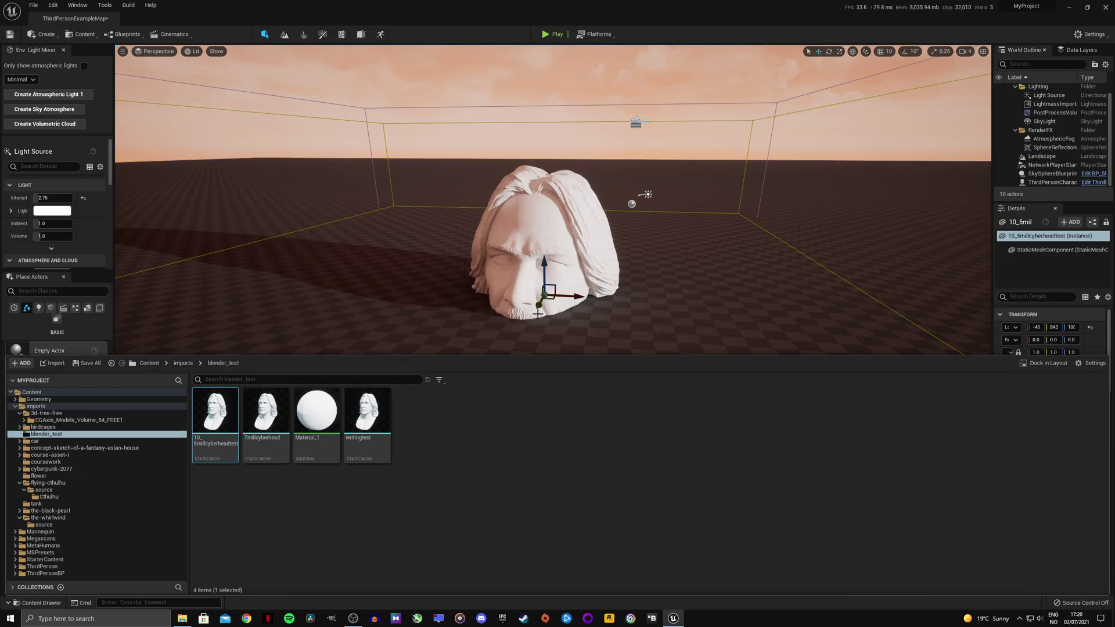
pyautogui.moveTo(544, 262); pyautogui.dragTo(538, 153)
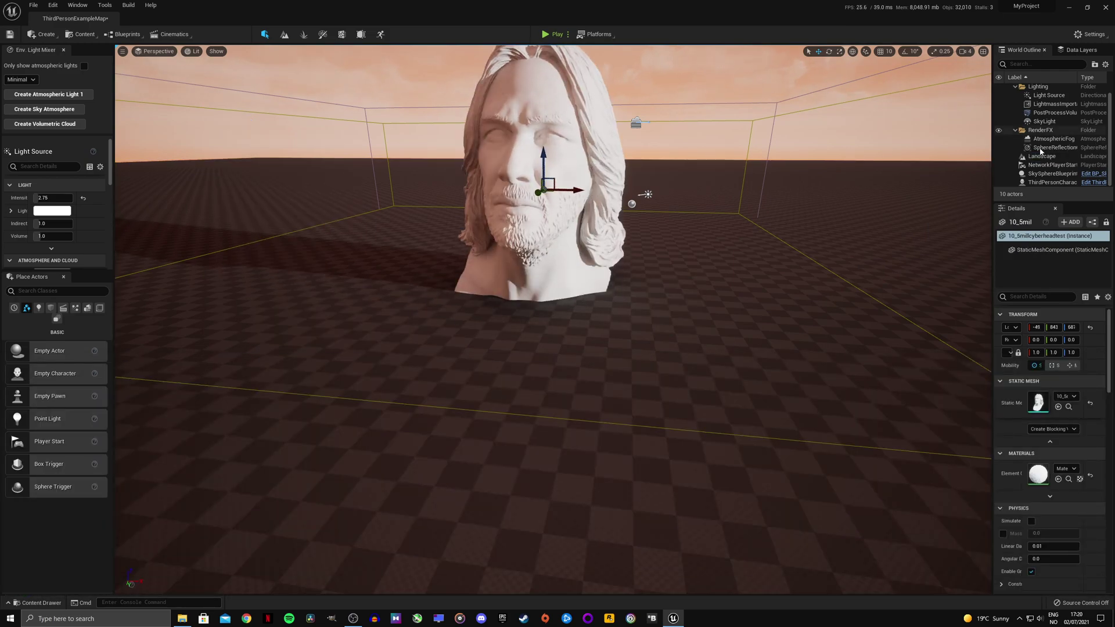
pyautogui.scroll(1, 1044, 159)
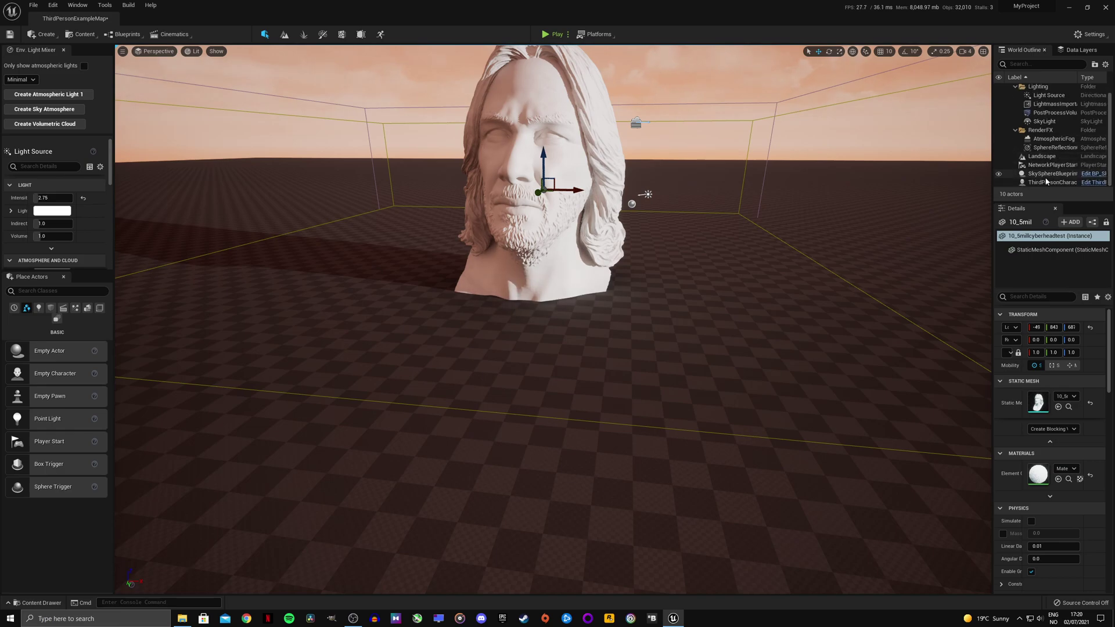
pyautogui.moveTo(543, 162); pyautogui.dragTo(547, 174)
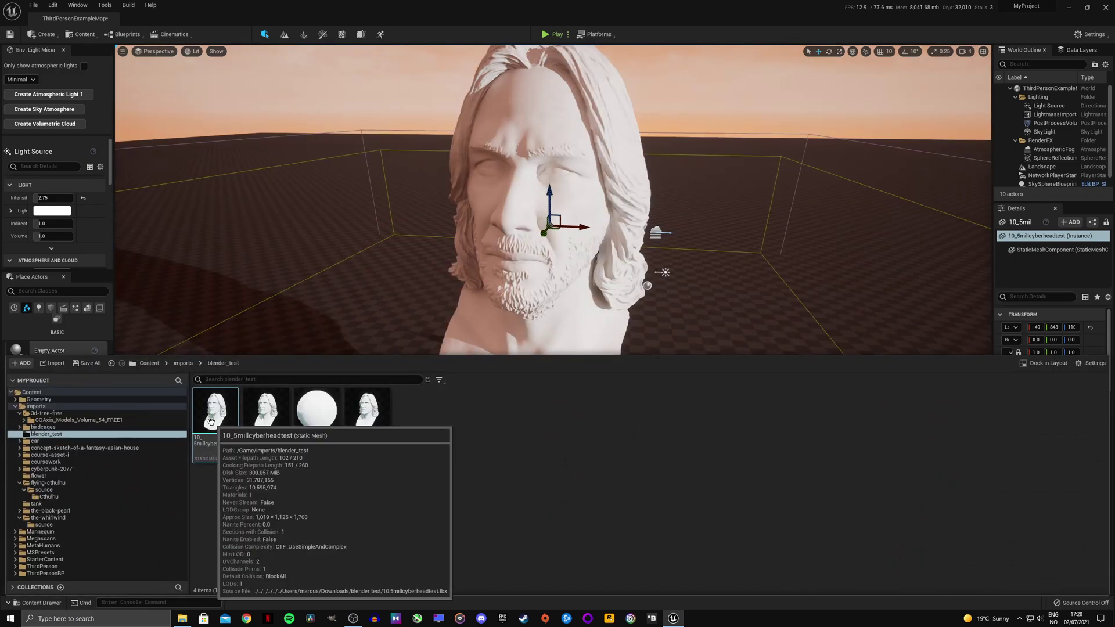
# - Try to enable Nanite on the 10_5millcyberheadtest static mesh asset
pyautogui.rightClick(211, 422)
pyautogui.moveTo(247, 164)
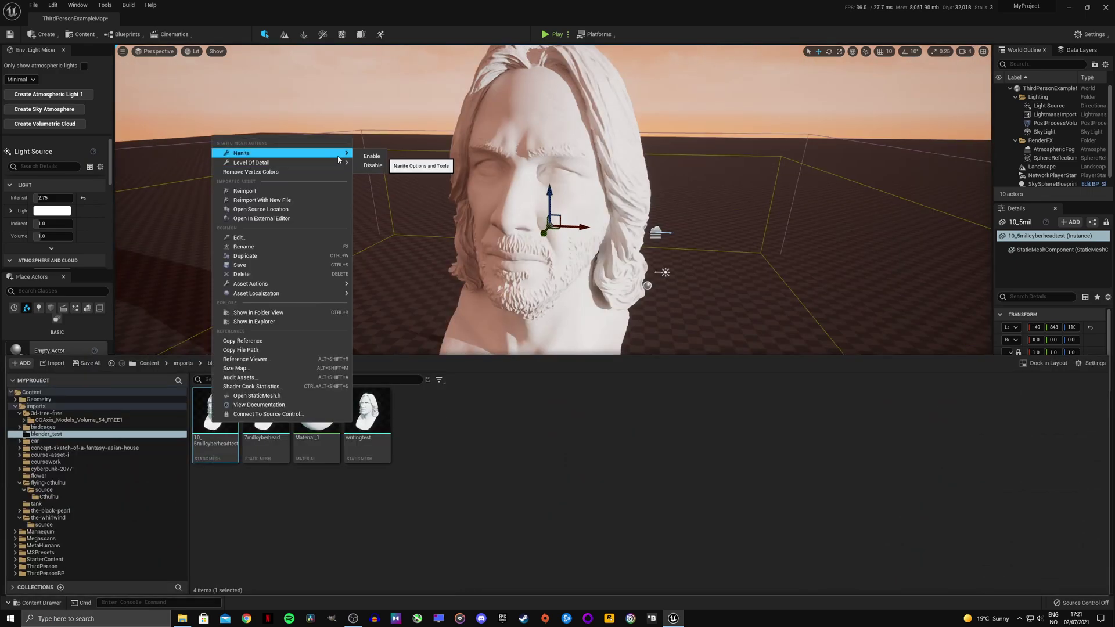
pyautogui.click(371, 156)
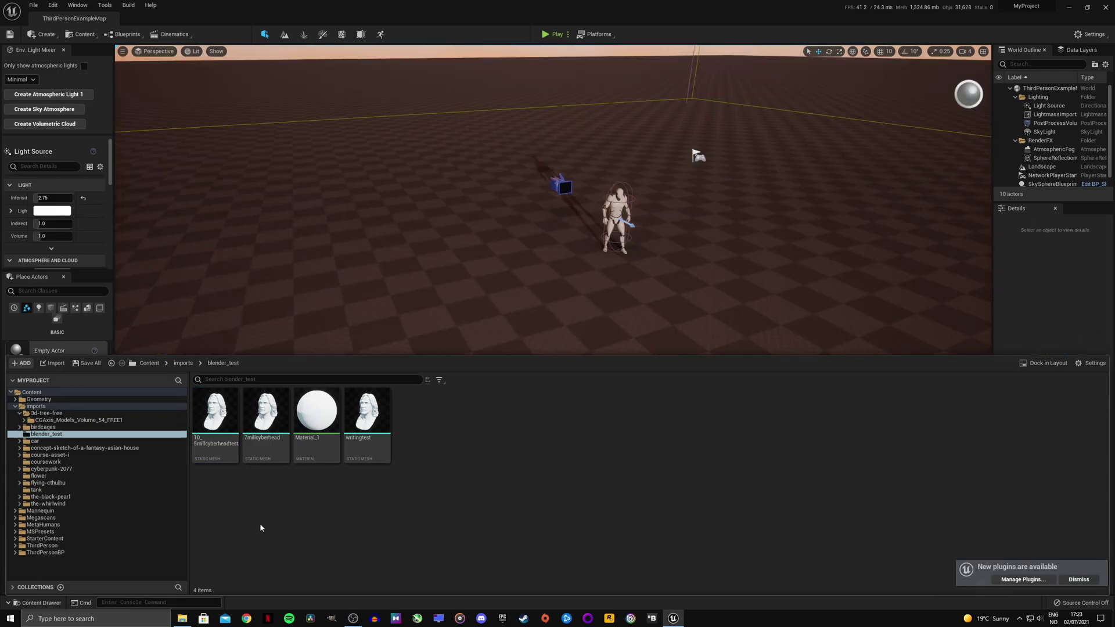
# - Check the asset information of 10_5millcyberheadtest and open its Nanite options, then dismiss them
pyautogui.moveTo(215, 422)
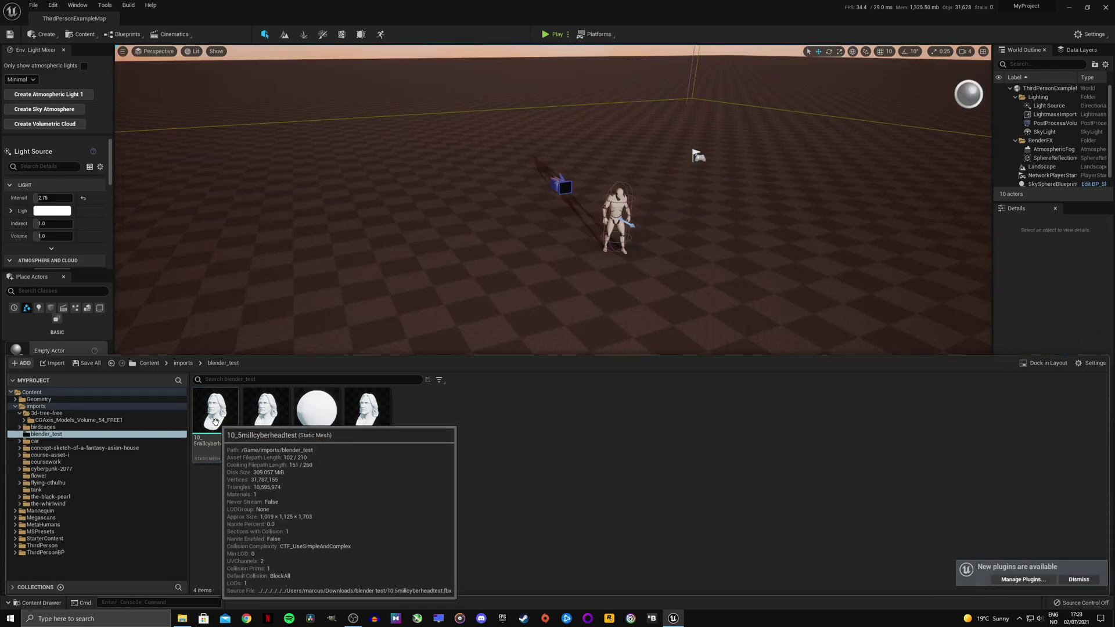
pyautogui.rightClick(214, 420)
pyautogui.moveTo(268, 156)
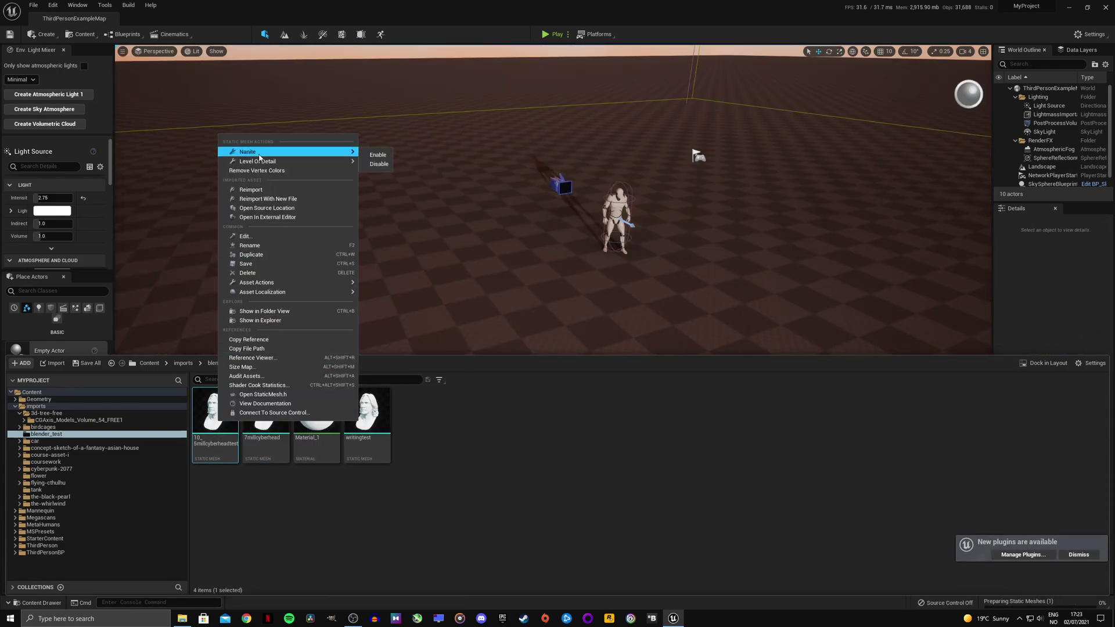
pyautogui.click(279, 525)
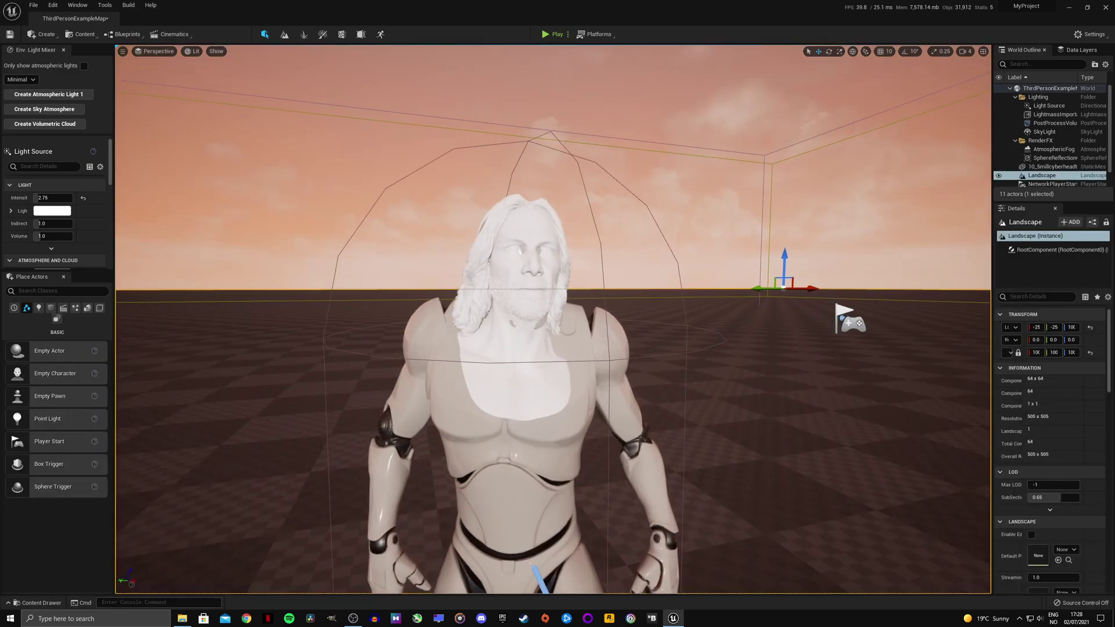
# - Select the 10_5millcyberheadtest head placed on the mannequin and move it away from the body
pyautogui.scroll(3, 552, 319)
pyautogui.scroll(-3, 553, 319)
pyautogui.scroll(-4, 622, 364)
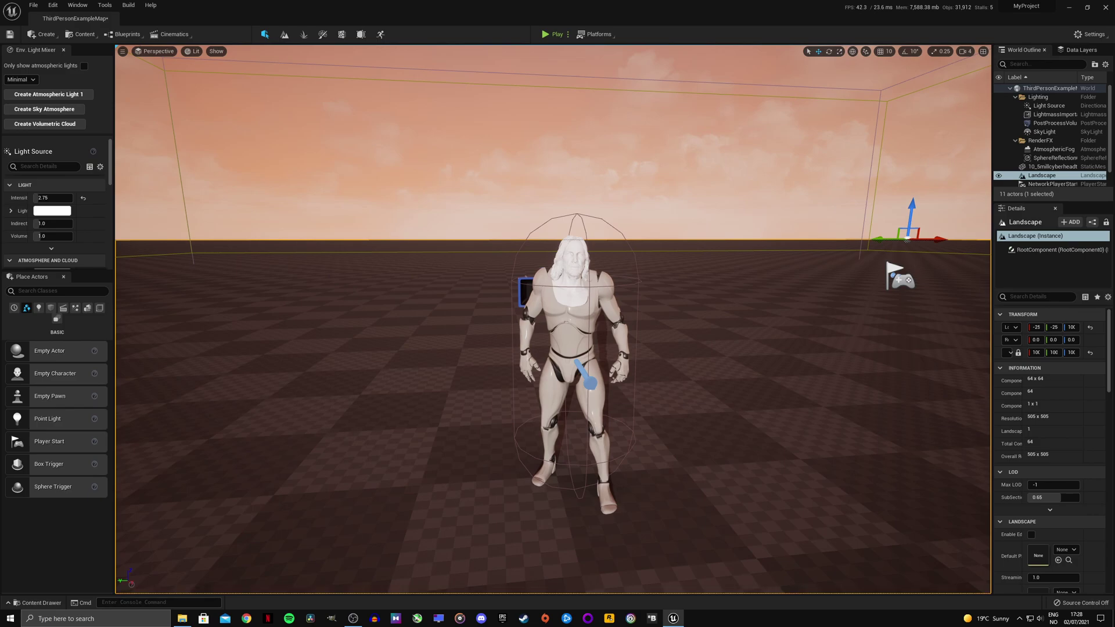
pyautogui.click(579, 280)
pyautogui.moveTo(580, 267); pyautogui.dragTo(675, 302)
pyautogui.click(742, 356)
pyautogui.moveTo(742, 356); pyautogui.dragTo(801, 381, button='right')
pyautogui.press('d')
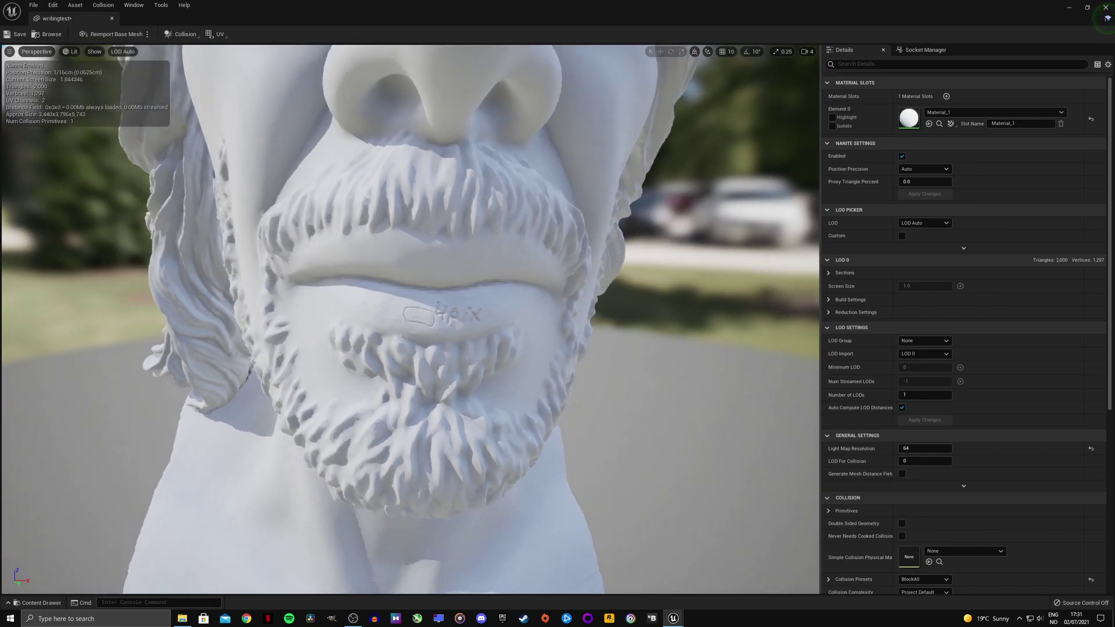
# - Inspect the small engraving on the lower lip of the Nanite-enabled writingtest mesh, close up and from farther away
pyautogui.press('s')
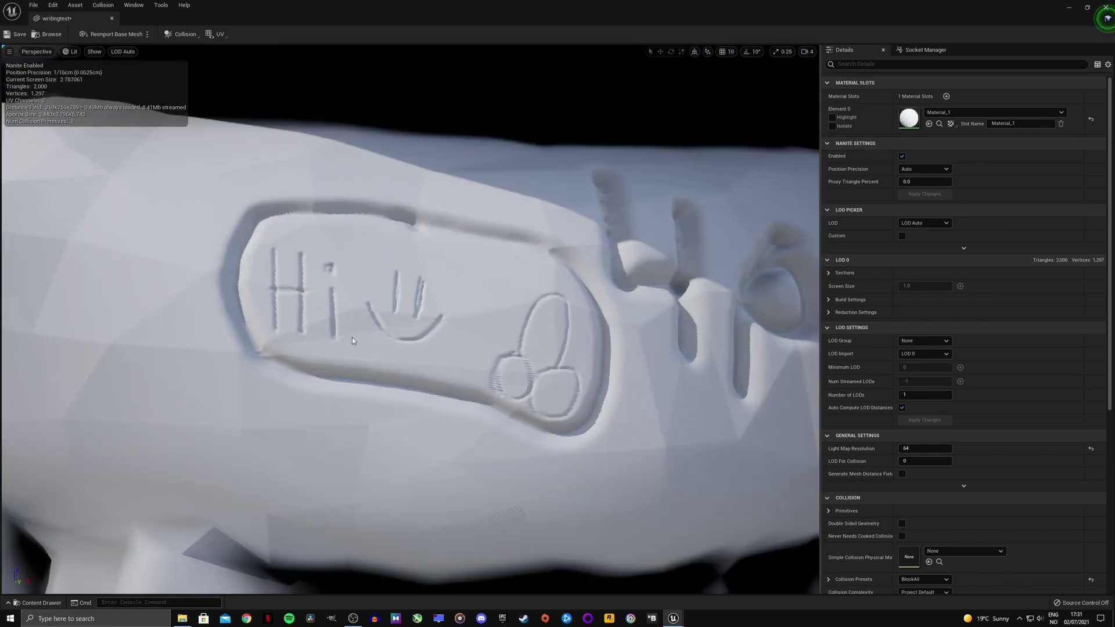
pyautogui.press('s')
pyautogui.moveTo(499, 336)
pyautogui.mouseDown(button='right')
pyautogui.moveTo(499, 244)
pyautogui.moveTo(494, 406)
pyautogui.moveTo(495, 351)
pyautogui.mouseUp(button='right')
pyautogui.press('s')
pyautogui.moveTo(498, 340); pyautogui.dragTo(498, 340)
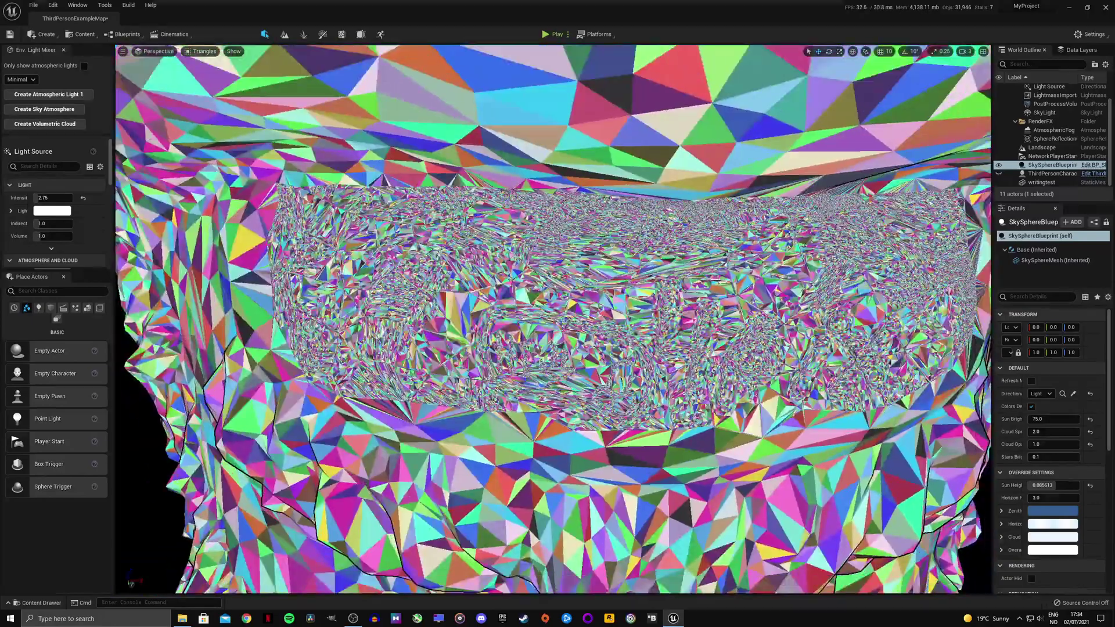
# - Examine the triangle density and the lit carved lettering on the writingtest head's lower lip in the level from several angles
pyautogui.press('s')
pyautogui.moveTo(553, 320); pyautogui.dragTo(569, 319, button='right')
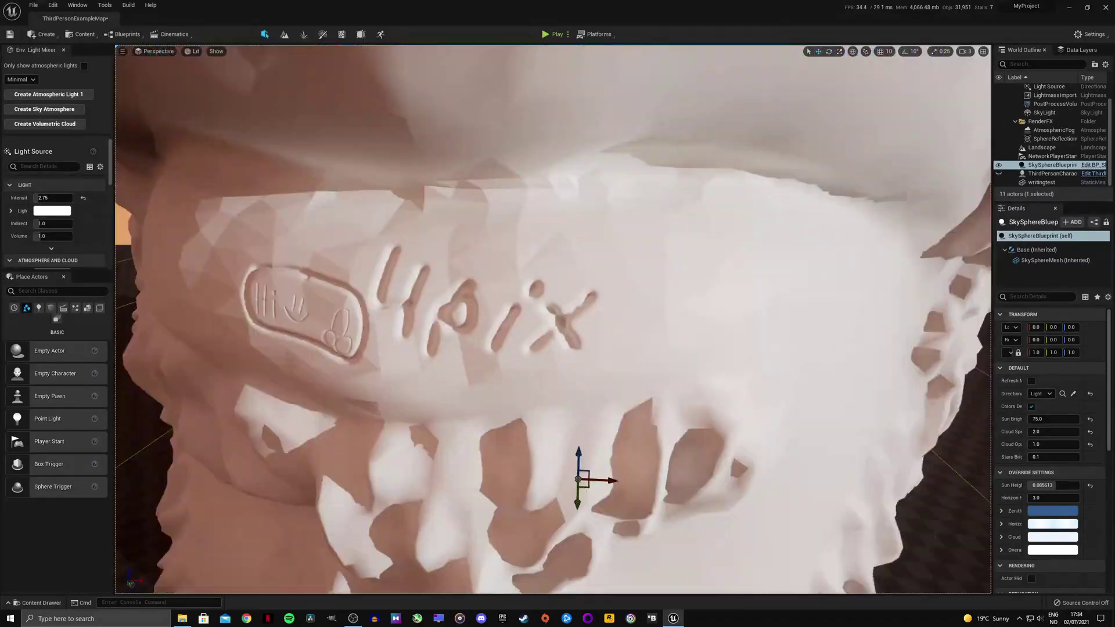
pyautogui.press('d')
pyautogui.moveTo(553, 320)
pyautogui.mouseDown(button='right')
pyautogui.moveTo(500, 314)
pyautogui.moveTo(574, 322)
pyautogui.moveTo(549, 320)
pyautogui.moveTo(564, 314)
pyautogui.mouseUp(button='right')
pyautogui.press('a')
pyautogui.press('w')
pyautogui.press('s')
pyautogui.moveTo(412, 265); pyautogui.dragTo(447, 302, button='right')
pyautogui.press('s')
pyautogui.moveTo(395, 262); pyautogui.dragTo(396, 257, button='right')
pyautogui.press('s')
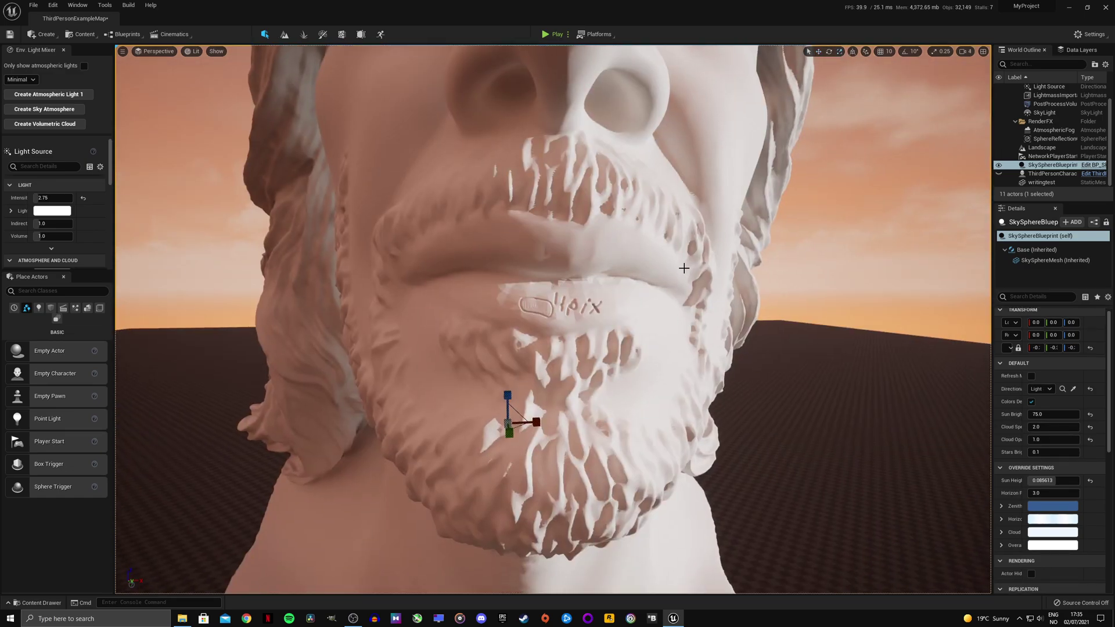
# - View the mouth and beard of the writingtest head in the level from different distances
pyautogui.press('s')
pyautogui.moveTo(684, 269); pyautogui.dragTo(684, 278, button='right')
pyautogui.press('w')
pyautogui.press('s')
pyautogui.moveTo(684, 268); pyautogui.dragTo(684, 269)
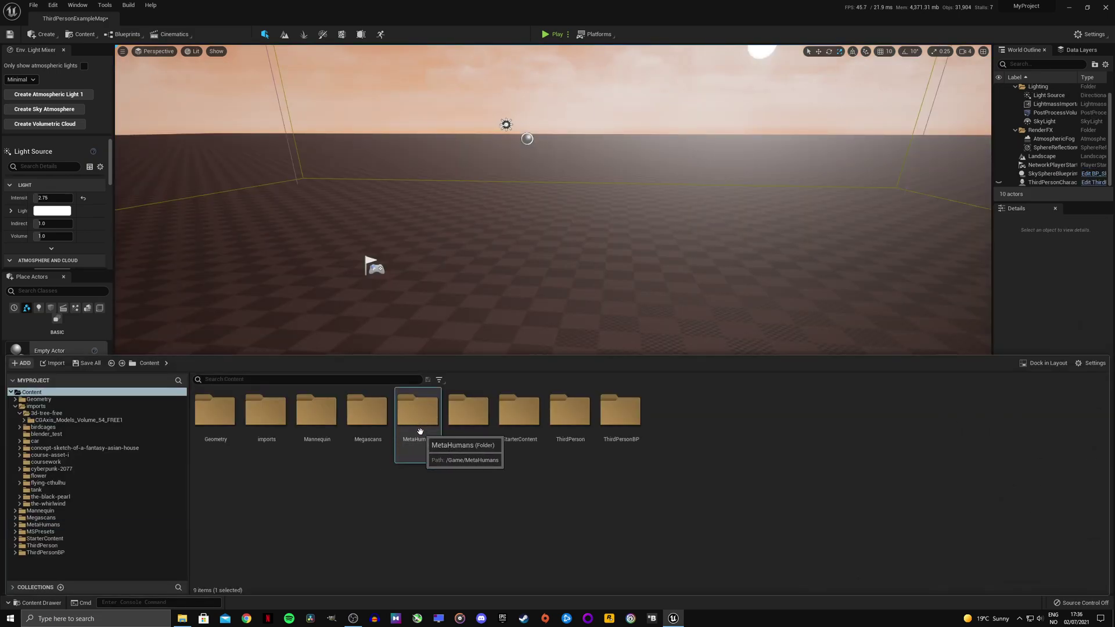
# - Open the CGAxis_Models_Volume_54_FREE1 folder inside imports/3d-tree-free and place the cgaxis_models_54_41 tree mesh on the ground
pyautogui.doubleClick(268, 426)
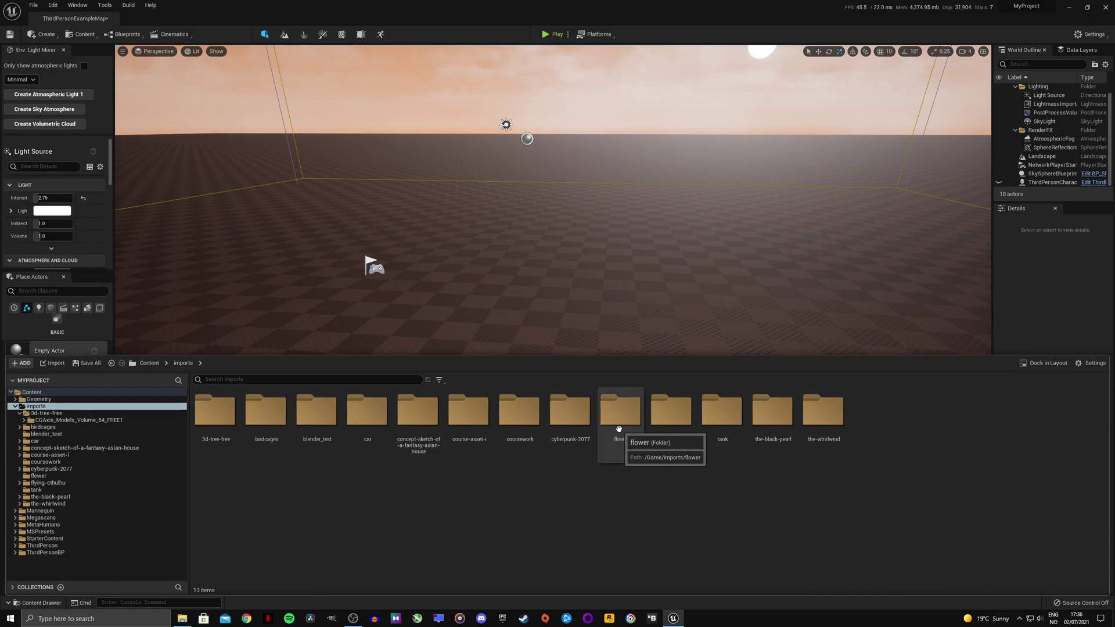
pyautogui.doubleClick(227, 425)
pyautogui.doubleClick(222, 440)
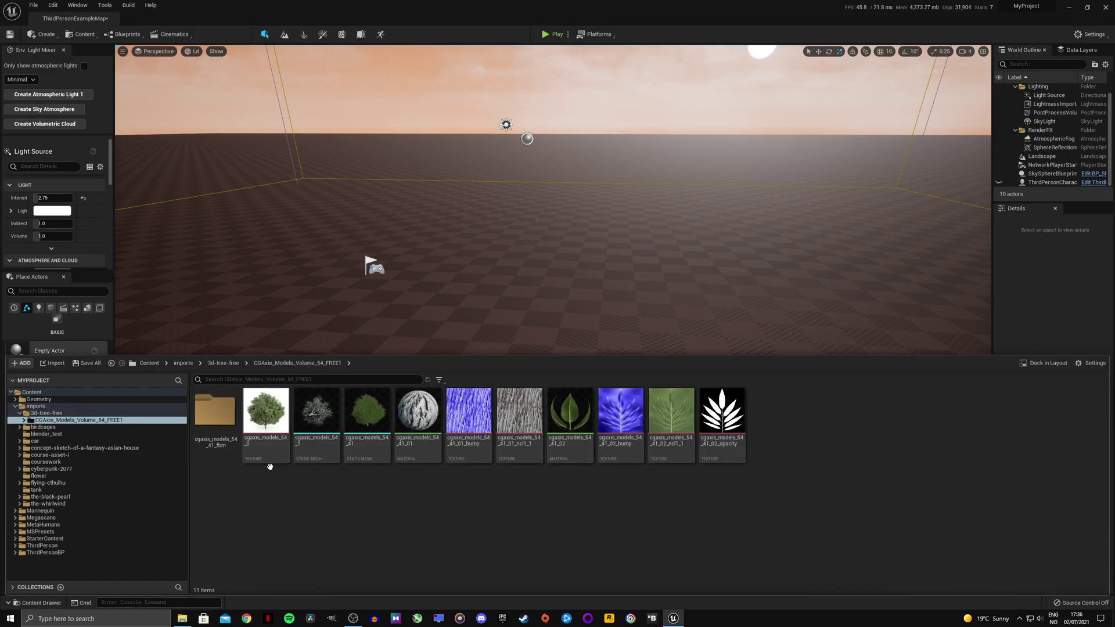
pyautogui.click(369, 424)
pyautogui.moveTo(481, 253); pyautogui.dragTo(476, 298)
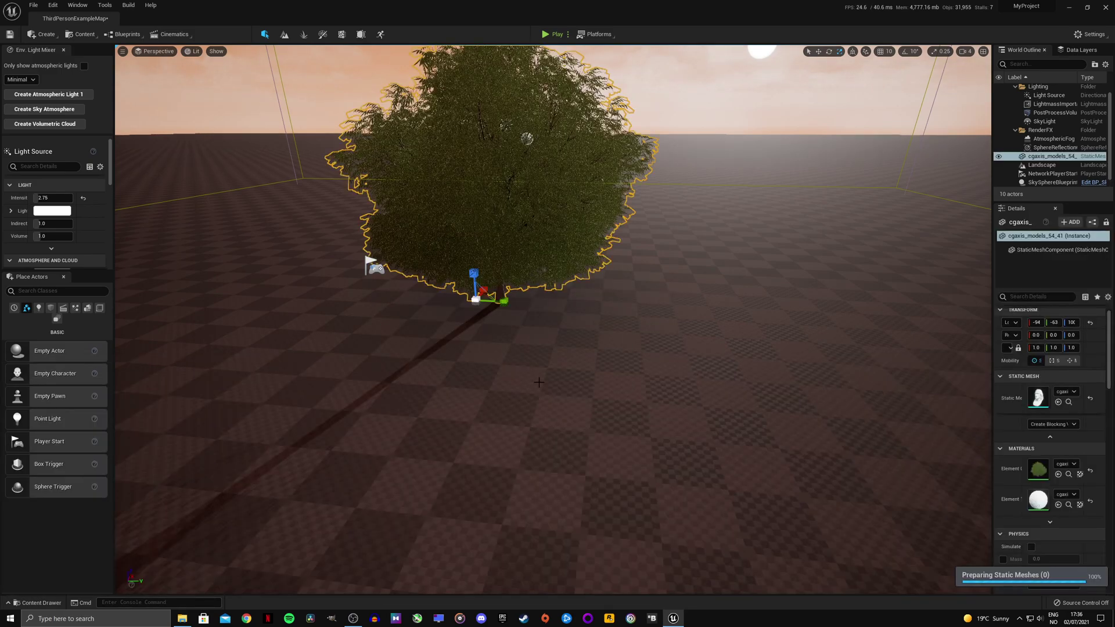
pyautogui.moveTo(476, 299); pyautogui.dragTo(495, 249, button='right')
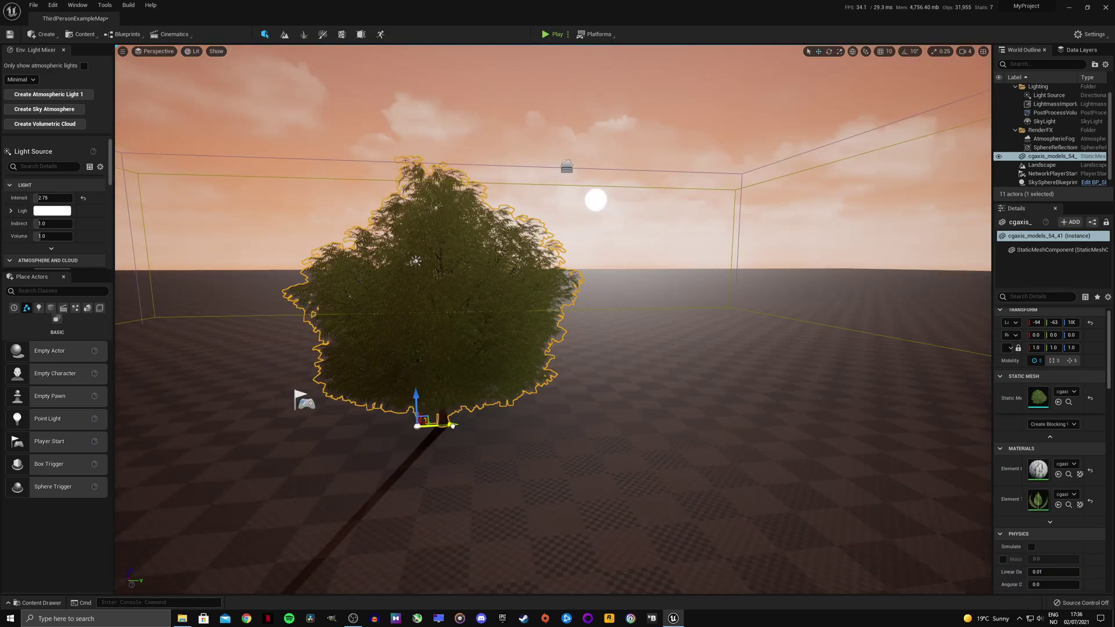
# - Duplicate the tree repeatedly along the Y axis to build a row of spaced trees
pyautogui.moveTo(453, 426); pyautogui.dragTo(681, 445)
pyautogui.keyDown('alt'); pyautogui.moveTo(681, 445); pyautogui.dragTo(668, 445); pyautogui.keyUp('alt')
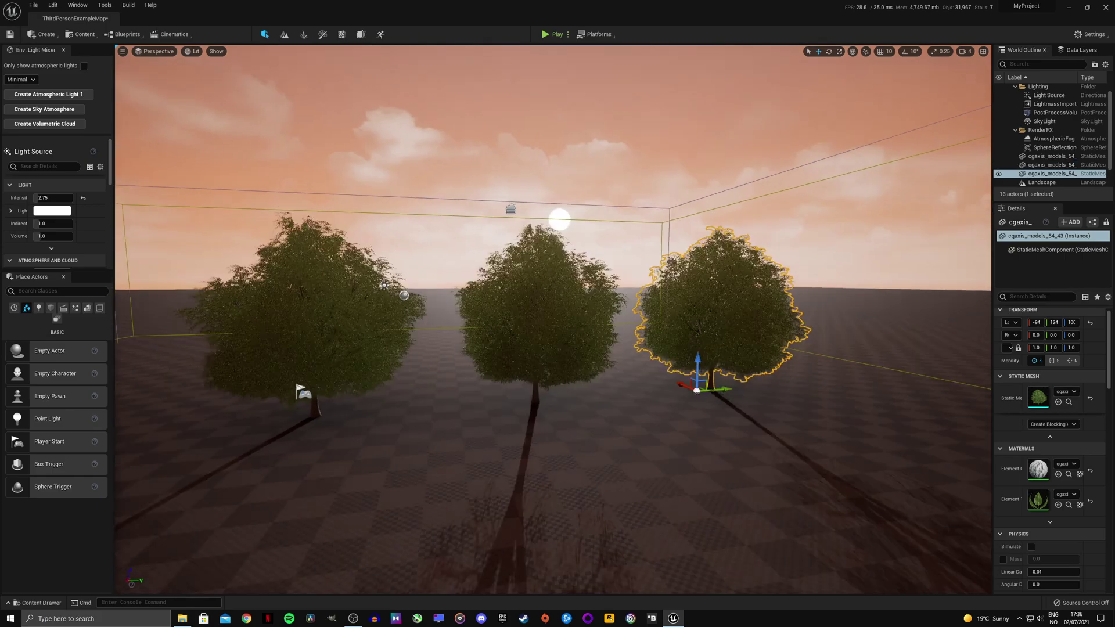
pyautogui.moveTo(728, 388); pyautogui.dragTo(711, 401, button='right')
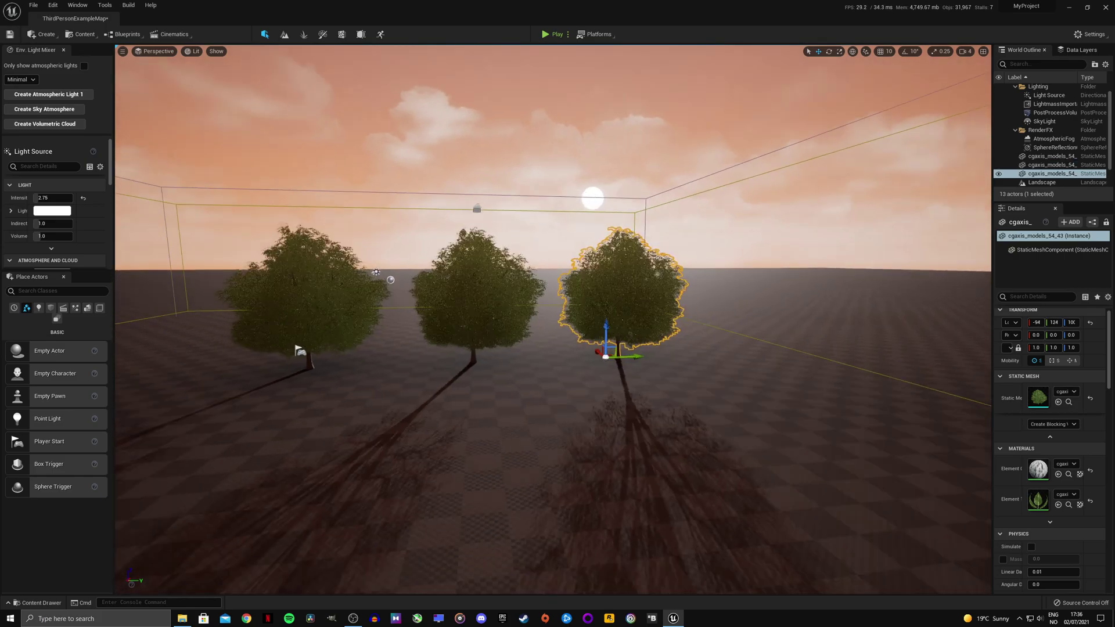
pyautogui.moveTo(634, 370); pyautogui.dragTo(635, 370, button='right')
pyautogui.press('d')
pyautogui.keyDown('alt'); pyautogui.moveTo(601, 354); pyautogui.dragTo(831, 350); pyautogui.keyUp('alt')
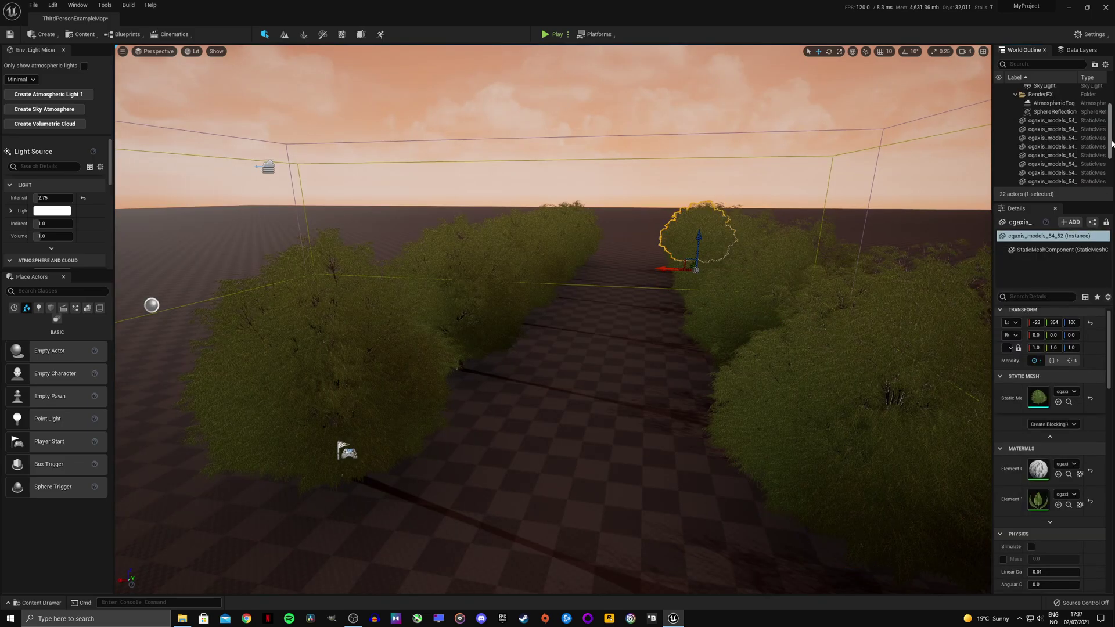
# - Select all the cgaxis tree actors in the level together
pyautogui.keyDown('shift'); pyautogui.click(1052, 121); pyautogui.keyUp('shift')
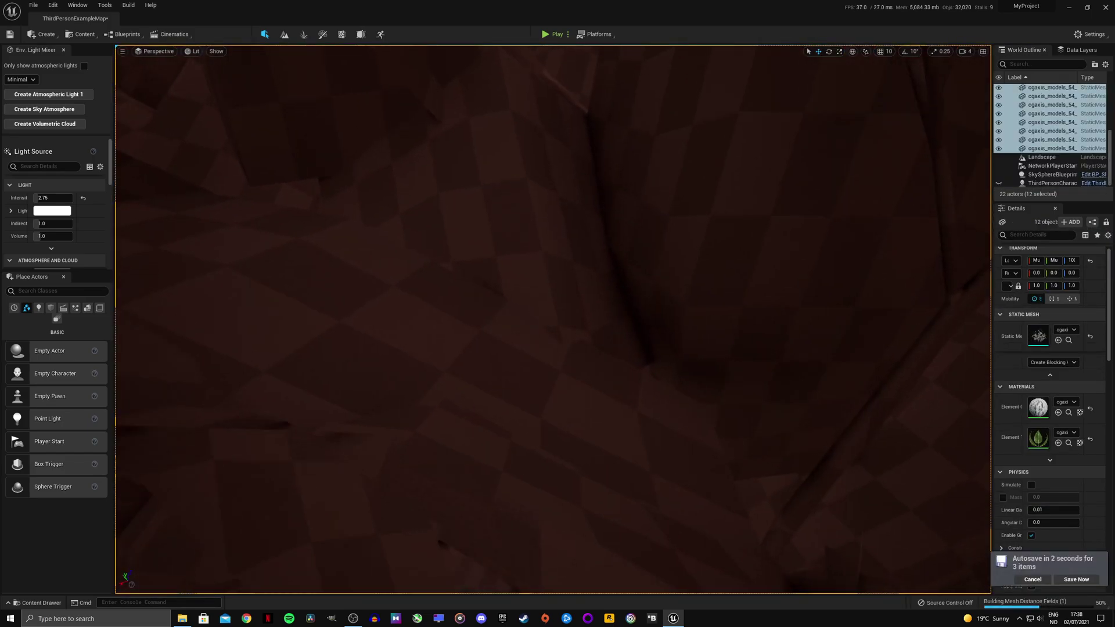
# - Examine the two rows of trees on the landscape from high above and from close range
pyautogui.moveTo(553, 320); pyautogui.dragTo(491, 355, button='right')
pyautogui.scroll(-10, 555, 320)
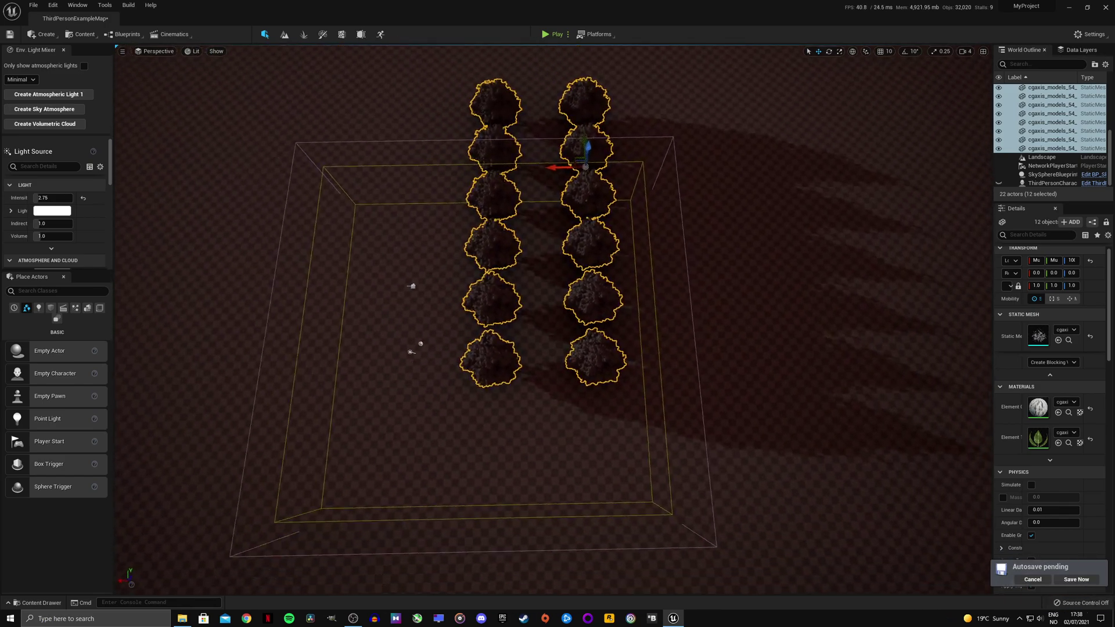
pyautogui.scroll(-10, 554, 319)
pyautogui.click(748, 269)
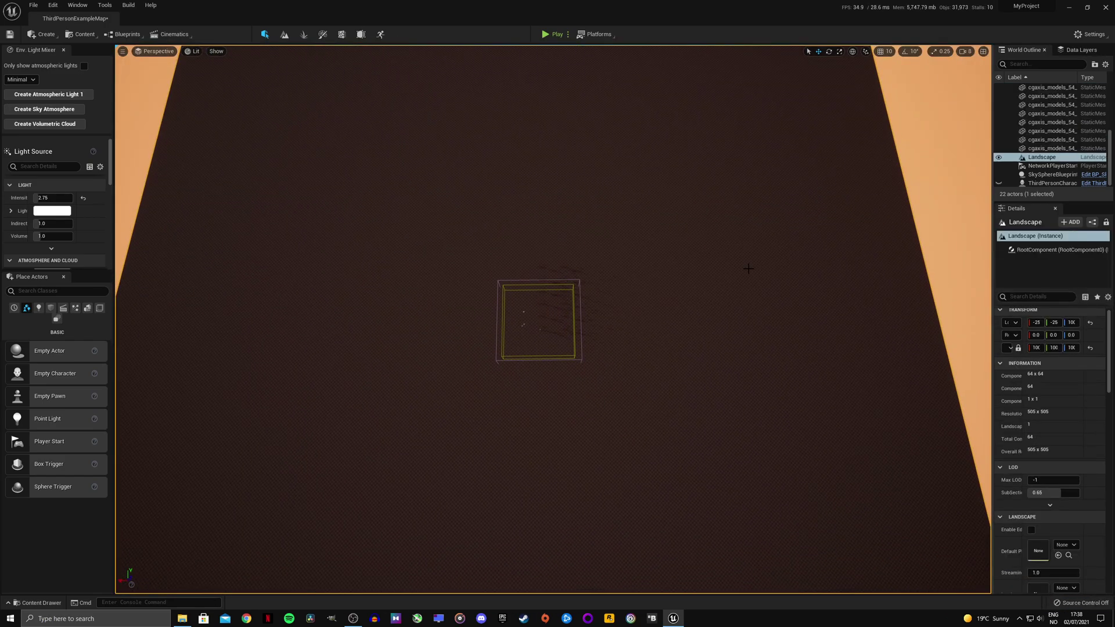
pyautogui.press('w')
pyautogui.press('s')
pyautogui.press('w')
pyautogui.press('s')
pyautogui.press('w')
pyautogui.press('w')
pyautogui.press('s')
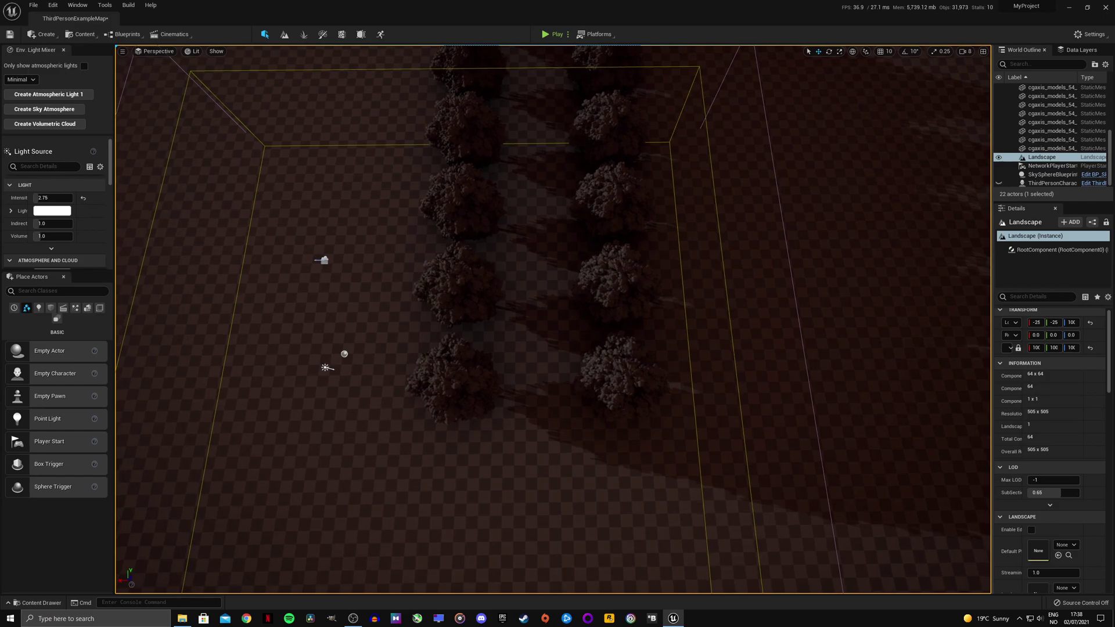
# - Lower the viewport camera speed to 3 and view the tree rows at an angle
pyautogui.moveTo(553, 319); pyautogui.dragTo(553, 283, button='right')
pyautogui.moveTo(771, 155); pyautogui.dragTo(771, 204, button='right')
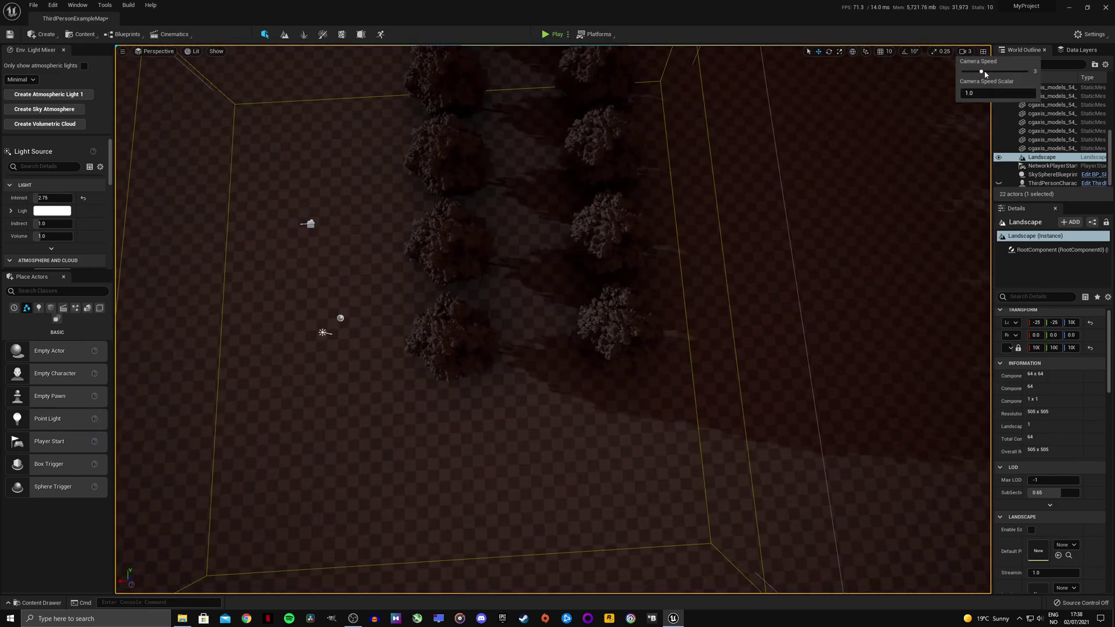
pyautogui.press('w')
pyautogui.moveTo(665, 275)
pyautogui.mouseDown(button='right')
pyautogui.moveTo(675, 227)
pyautogui.moveTo(675, 259)
pyautogui.mouseUp(button='right')
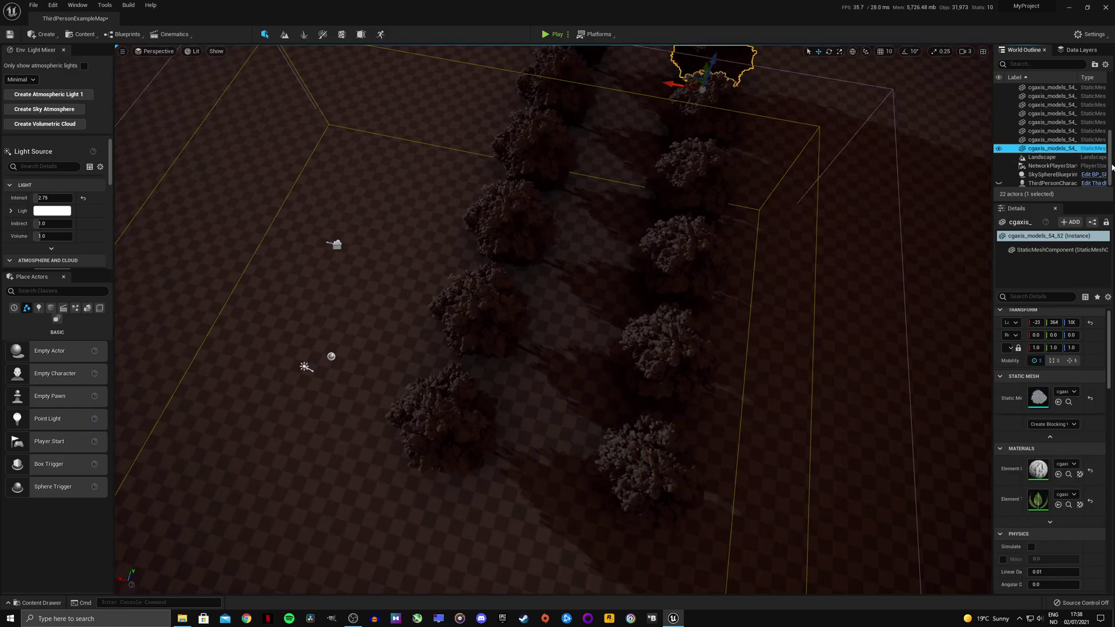
# - Select all the cgaxis tree actors and delete them from the level
pyautogui.moveTo(1112, 167); pyautogui.dragTo(1112, 137)
pyautogui.keyDown('shift'); pyautogui.click(1048, 133); pyautogui.keyUp('shift')
pyautogui.moveTo(859, 216); pyautogui.dragTo(963, 189, button='right')
pyautogui.press('Delete')
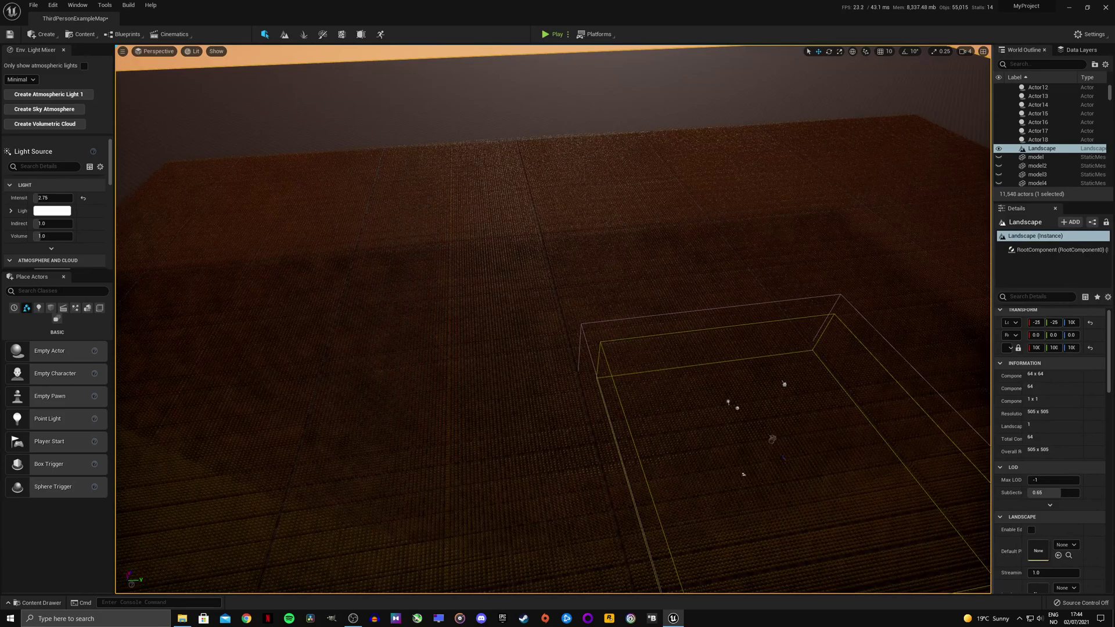
# - Examine the vast field of potted plants from close up, along its rows and from high above
pyautogui.moveTo(553, 319); pyautogui.dragTo(493, 325, button='right')
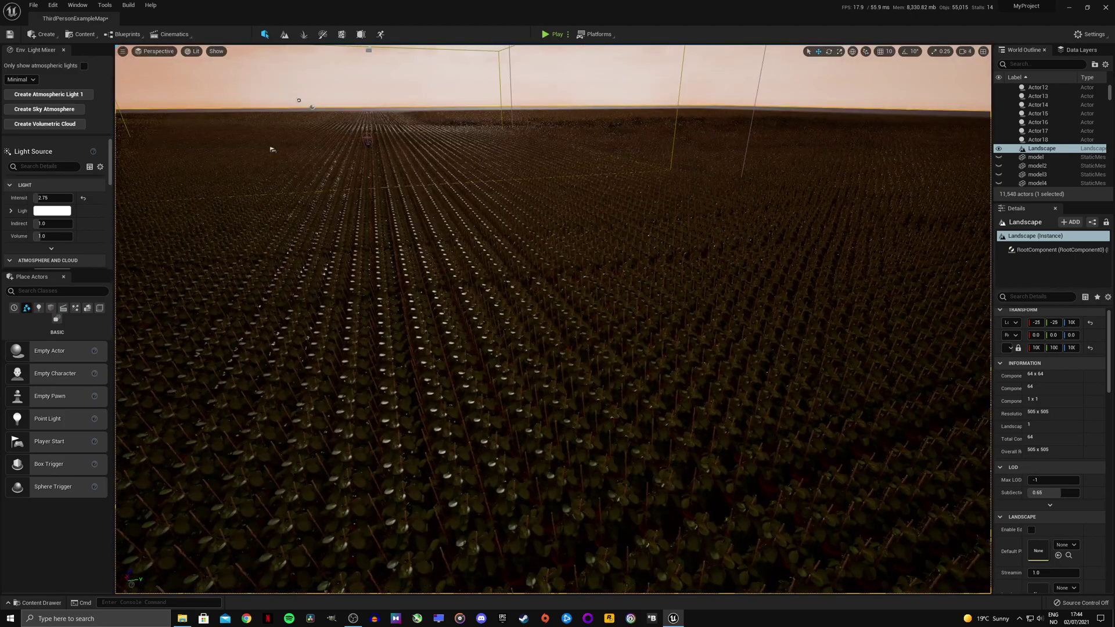
pyautogui.moveTo(553, 319); pyautogui.dragTo(488, 325, button='right')
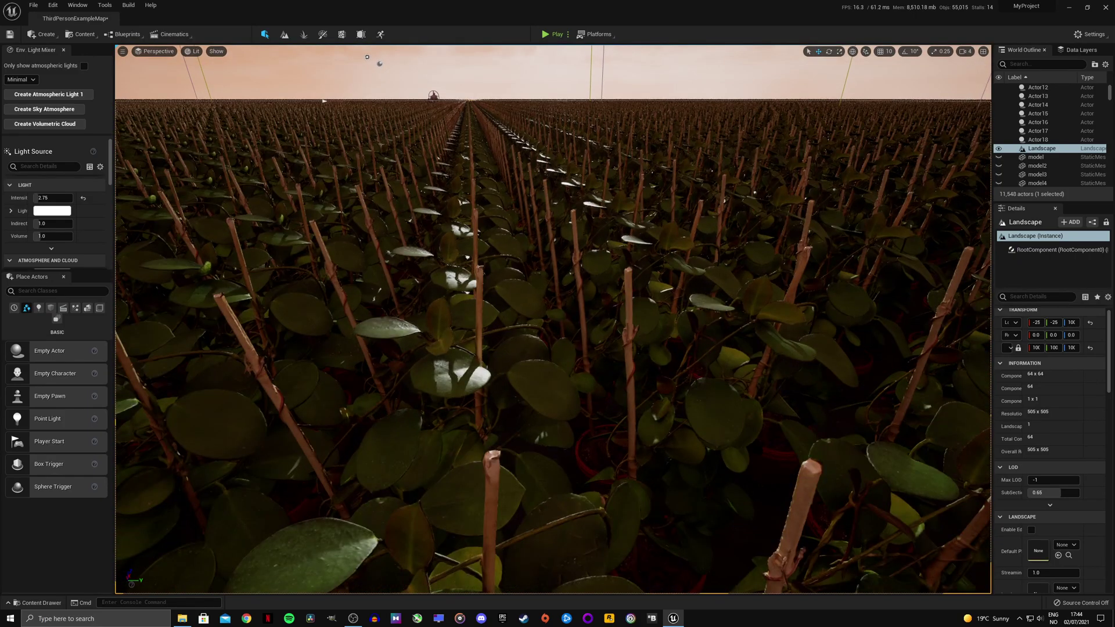
pyautogui.moveTo(553, 320); pyautogui.dragTo(497, 332, button='right')
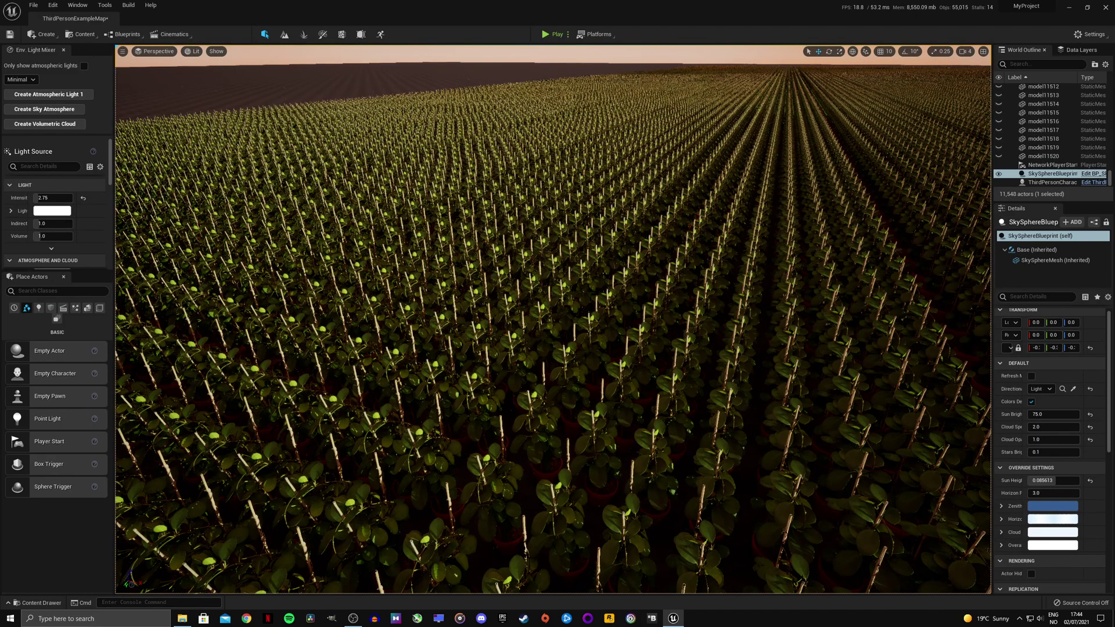
pyautogui.moveTo(553, 319); pyautogui.dragTo(656, 374, button='right')
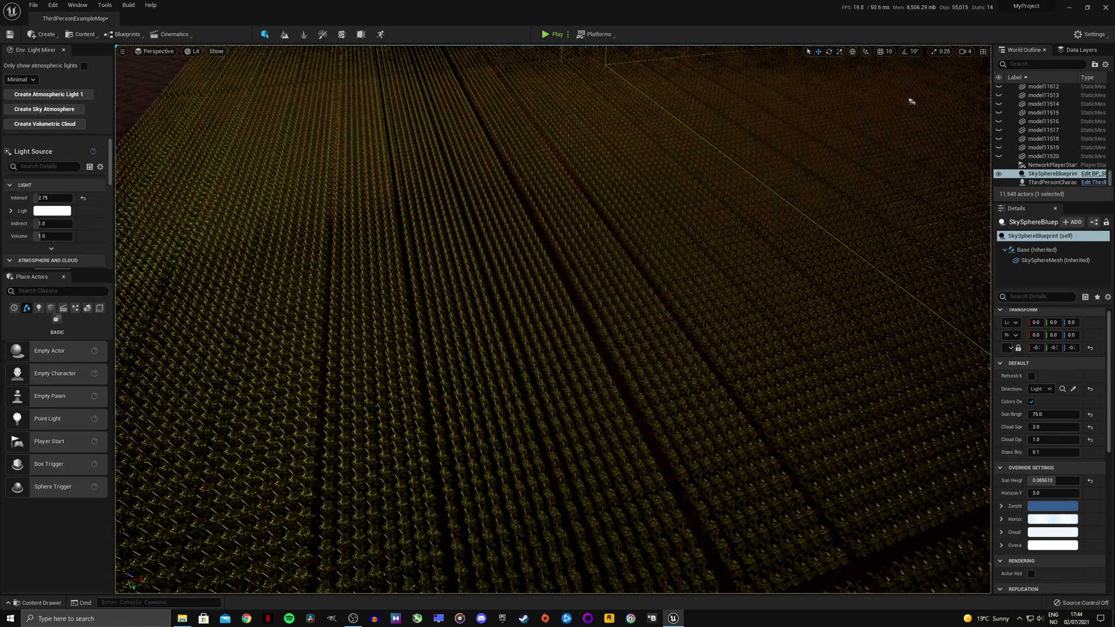
pyautogui.scroll(-4, 911, 101)
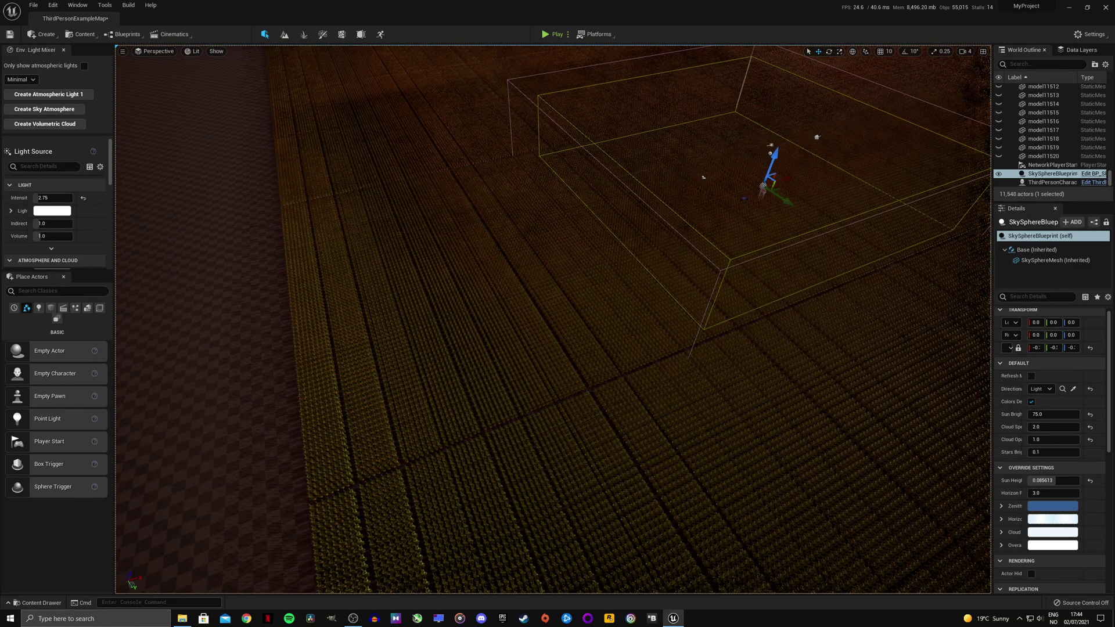
pyautogui.scroll(-2, 911, 101)
pyautogui.moveTo(552, 320); pyautogui.dragTo(644, 321, button='right')
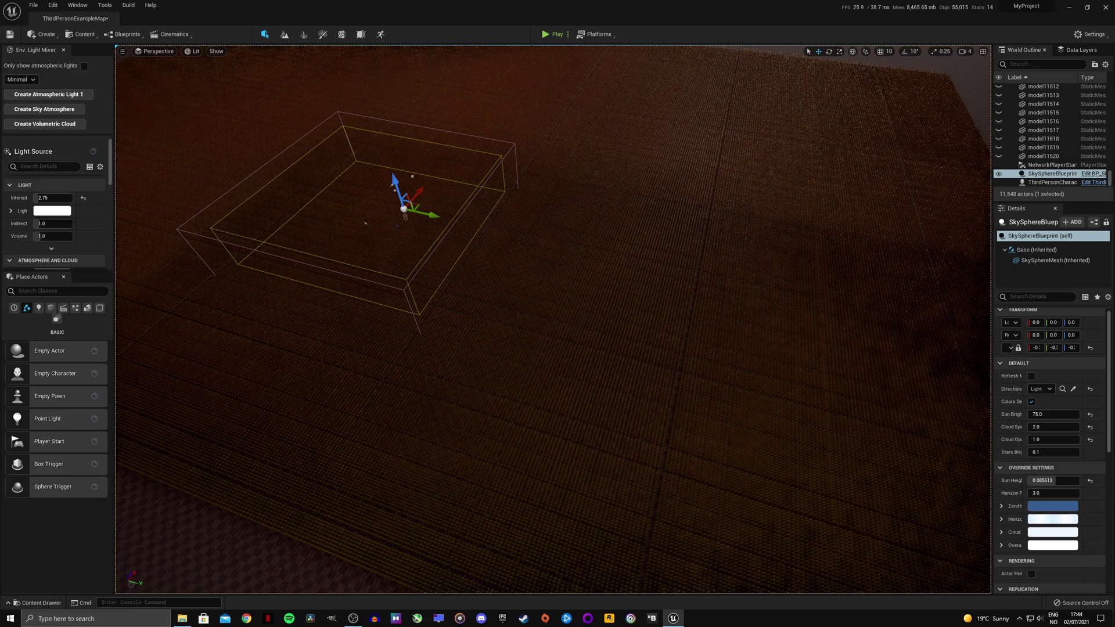
pyautogui.moveTo(553, 319); pyautogui.dragTo(645, 321, button='right')
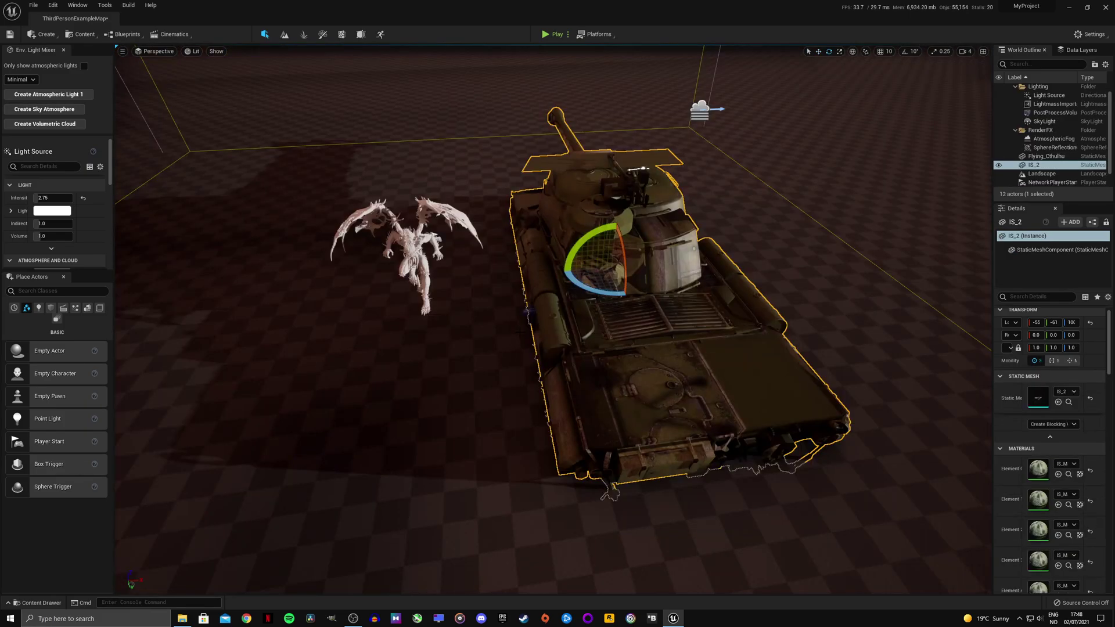
# - Open the source folder of imports/cyberpunk-2077 and inspect the druft bicycle mesh up close in the mesh editor
pyautogui.hotkey('ctrl', 'space')
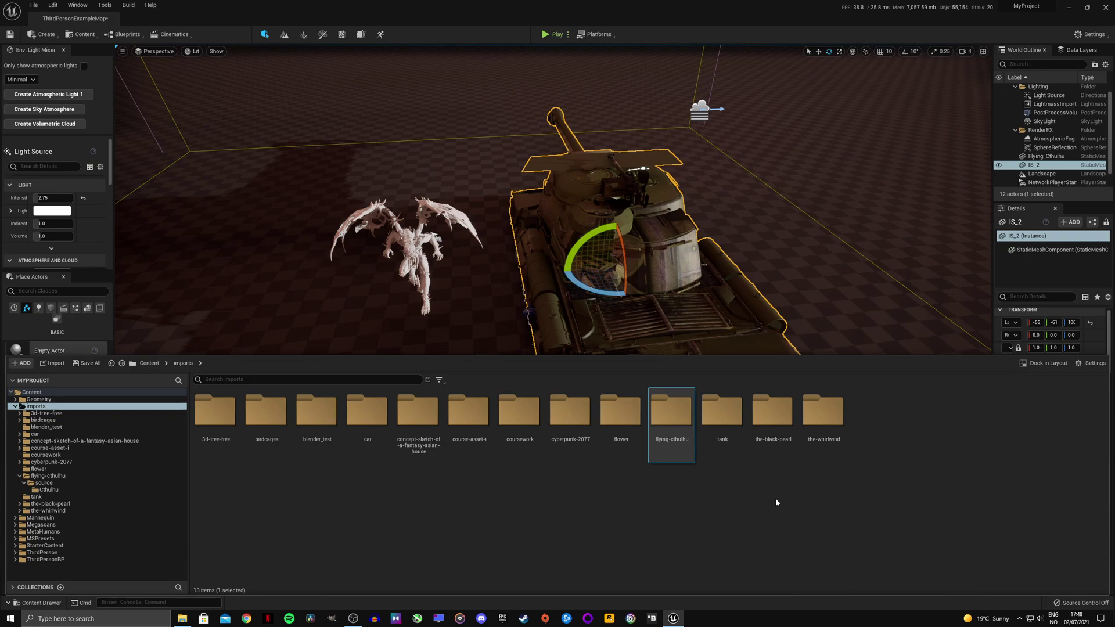
pyautogui.doubleClick(570, 413)
pyautogui.doubleClick(216, 425)
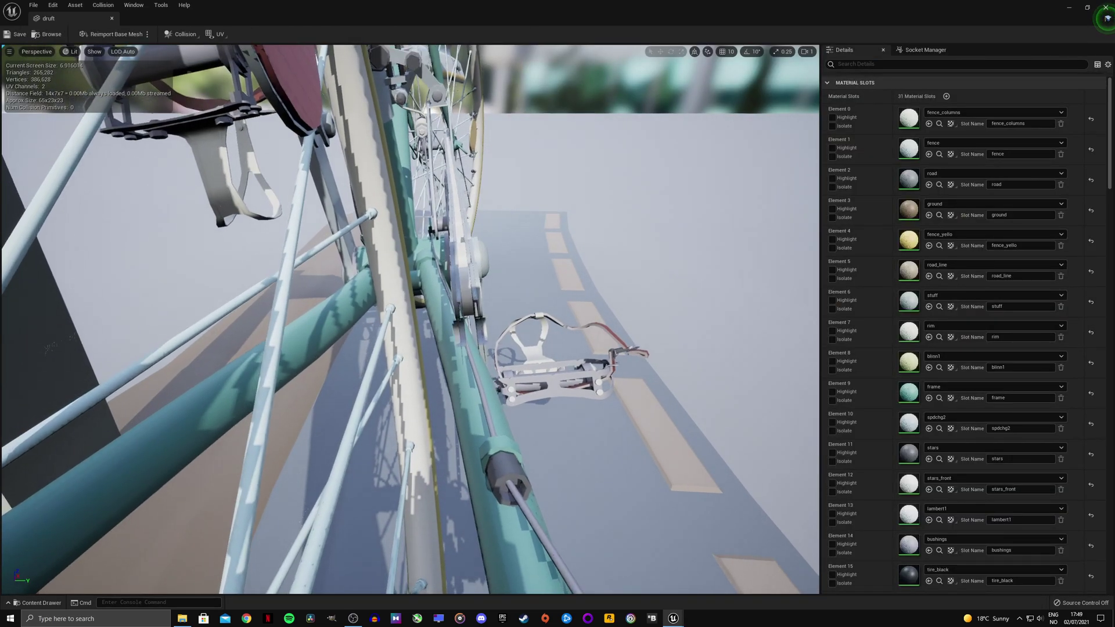
pyautogui.moveTo(410, 320); pyautogui.dragTo(418, 349, button='right')
pyautogui.moveTo(319, 273); pyautogui.dragTo(308, 267, button='right')
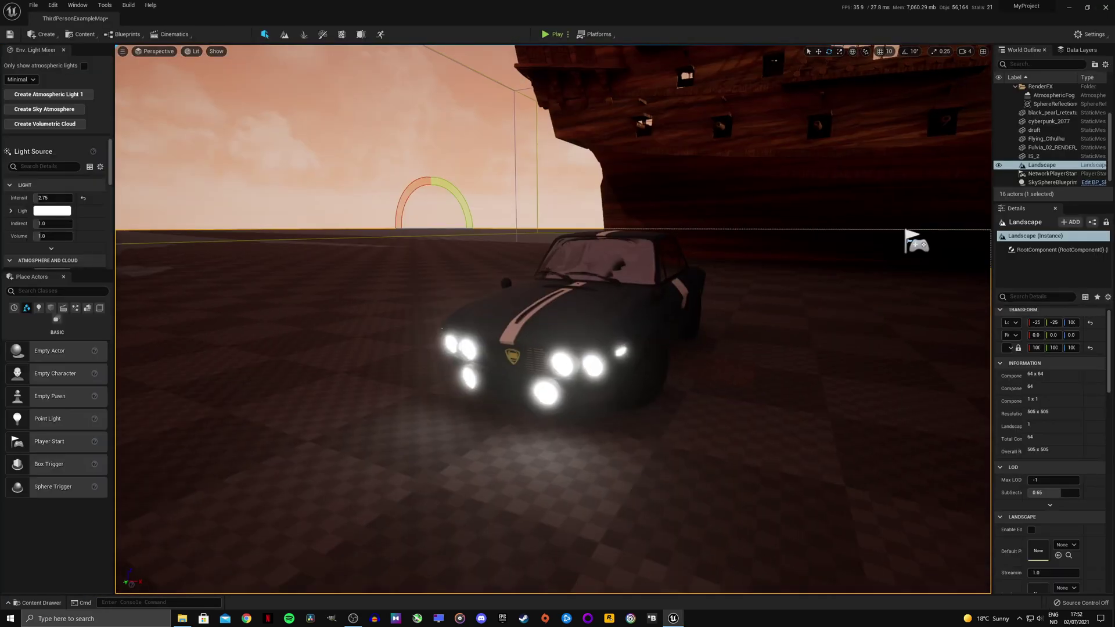
# - Examine the classic car in the level from several angles, along with the models standing behind it
pyautogui.moveTo(552, 319); pyautogui.dragTo(761, 281, button='right')
pyautogui.moveTo(461, 279); pyautogui.dragTo(345, 217, button='right')
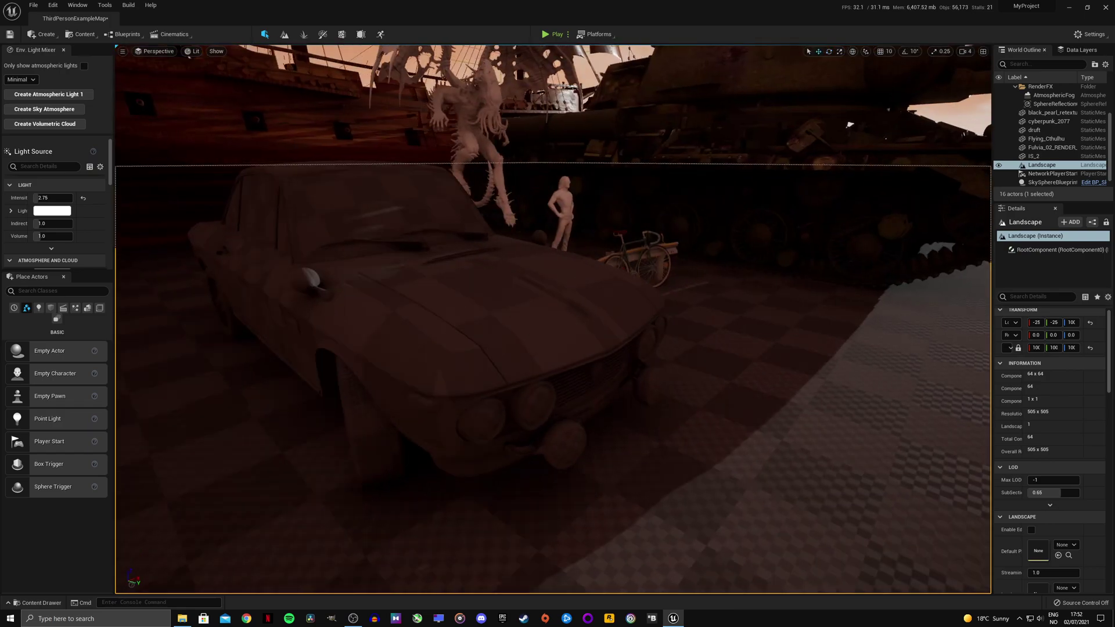
pyautogui.moveTo(553, 319); pyautogui.dragTo(491, 371, button='right')
pyautogui.moveTo(553, 320); pyautogui.dragTo(543, 369, button='right')
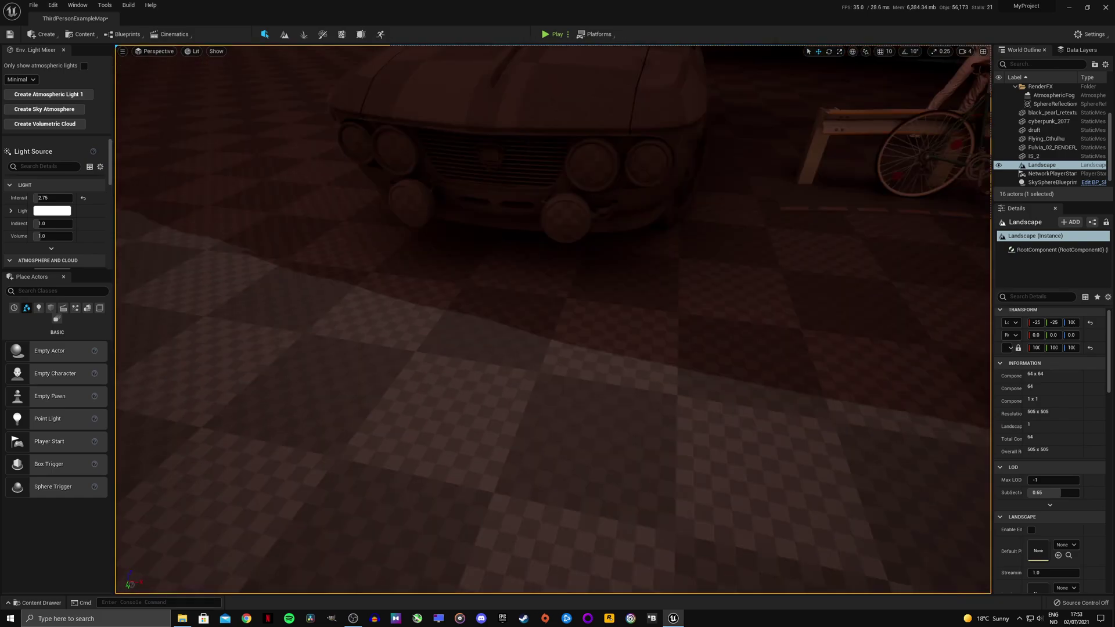
pyautogui.moveTo(552, 319); pyautogui.dragTo(552, 266, button='right')
pyautogui.moveTo(497, 217); pyautogui.dragTo(498, 217, button='right')
pyautogui.moveTo(397, 225)
pyautogui.mouseDown(button='right')
pyautogui.moveTo(407, 247)
pyautogui.moveTo(438, 256)
pyautogui.moveTo(407, 219)
pyautogui.mouseUp(button='right')
# - Open the Merged_Extract2_2 static mesh from imports/the-whirlwind/source in the mesh editor
pyautogui.hotkey('ctrl', 'space')
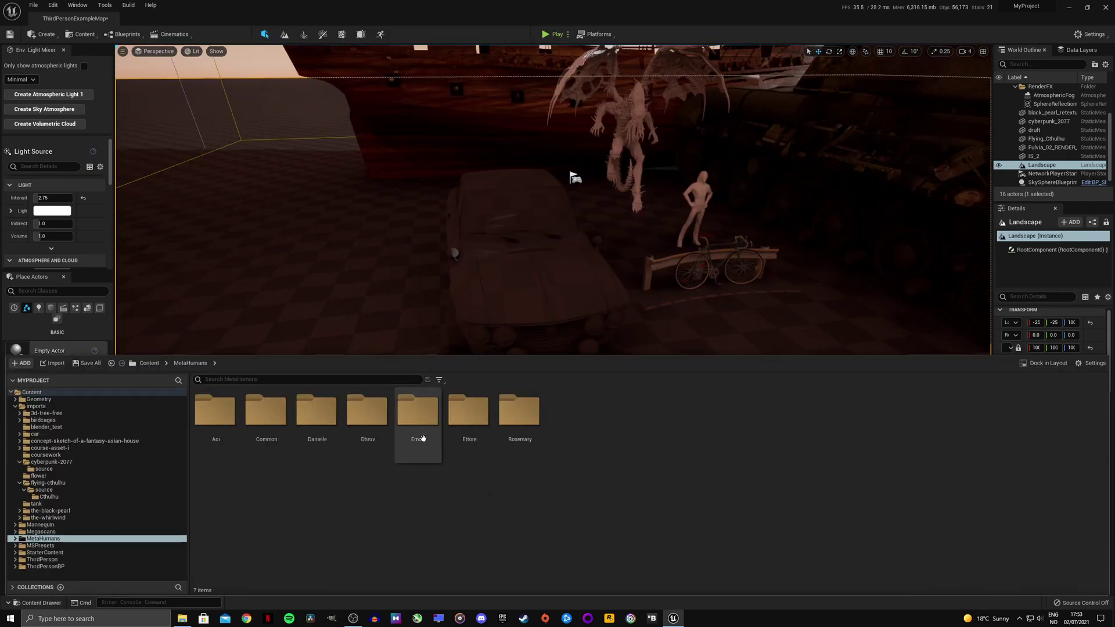
pyautogui.hotkey('alt', 'Left')
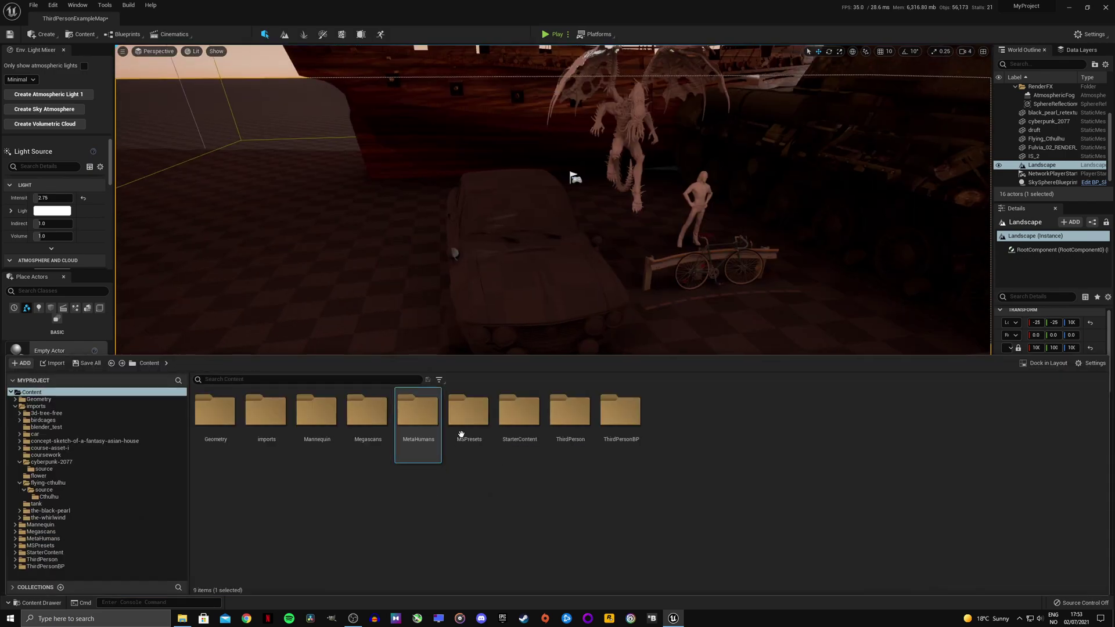
pyautogui.doubleClick(264, 430)
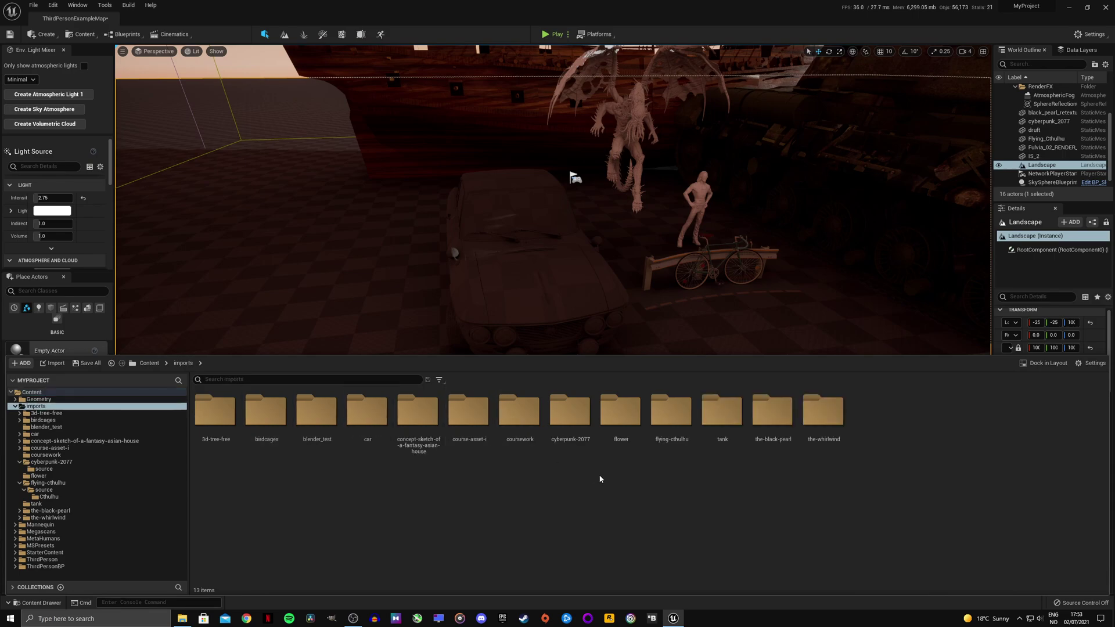
pyautogui.doubleClick(770, 415)
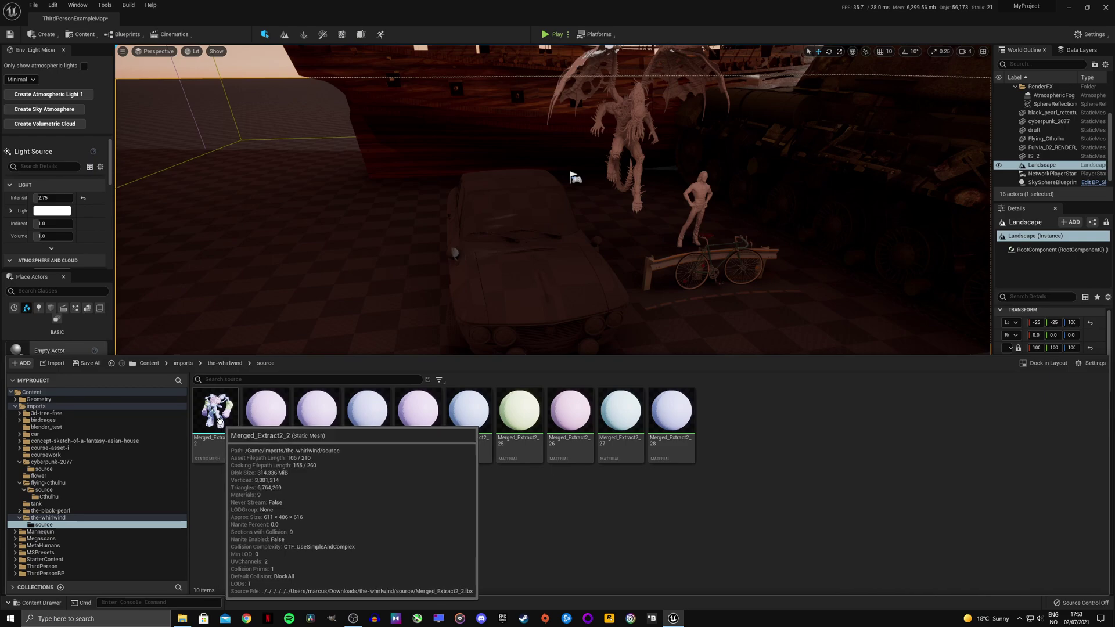
pyautogui.doubleClick(210, 422)
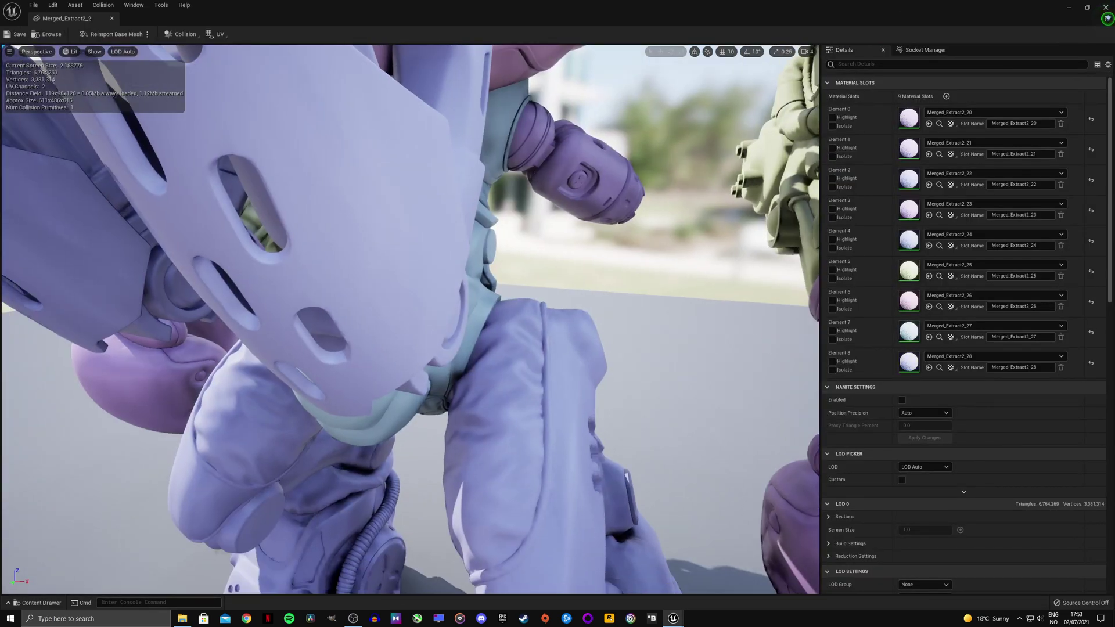
# - Inspect the robot's legs and arms in the mesh editor and enable Nanite for the mesh
pyautogui.press('s')
pyautogui.moveTo(411, 318); pyautogui.dragTo(261, 331, button='right')
pyautogui.press('d')
pyautogui.press('w')
pyautogui.press('d')
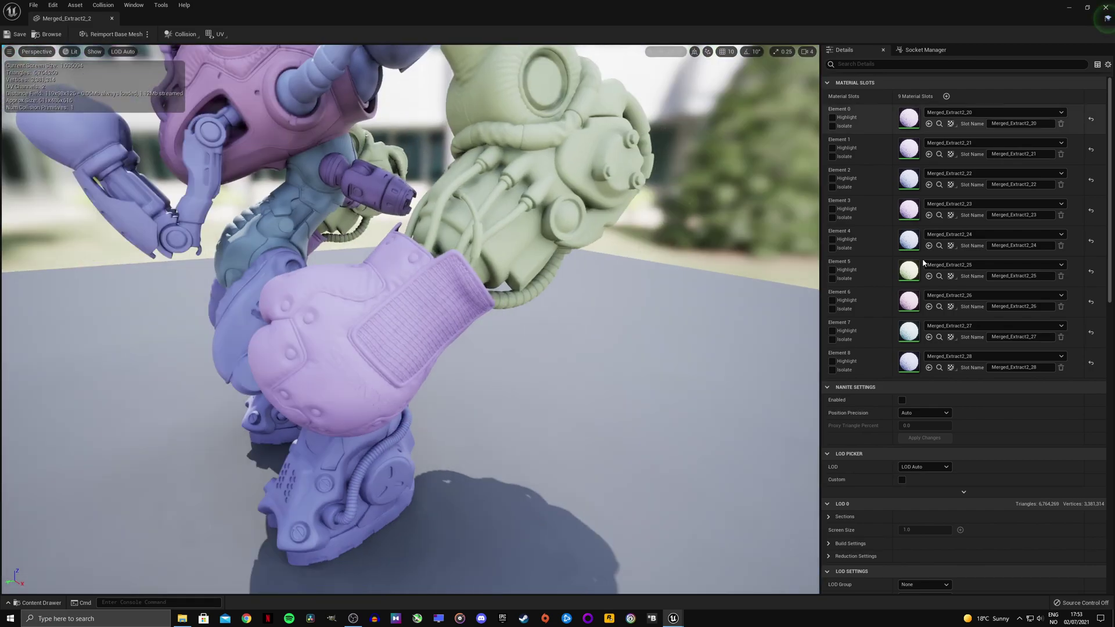
pyautogui.click(902, 400)
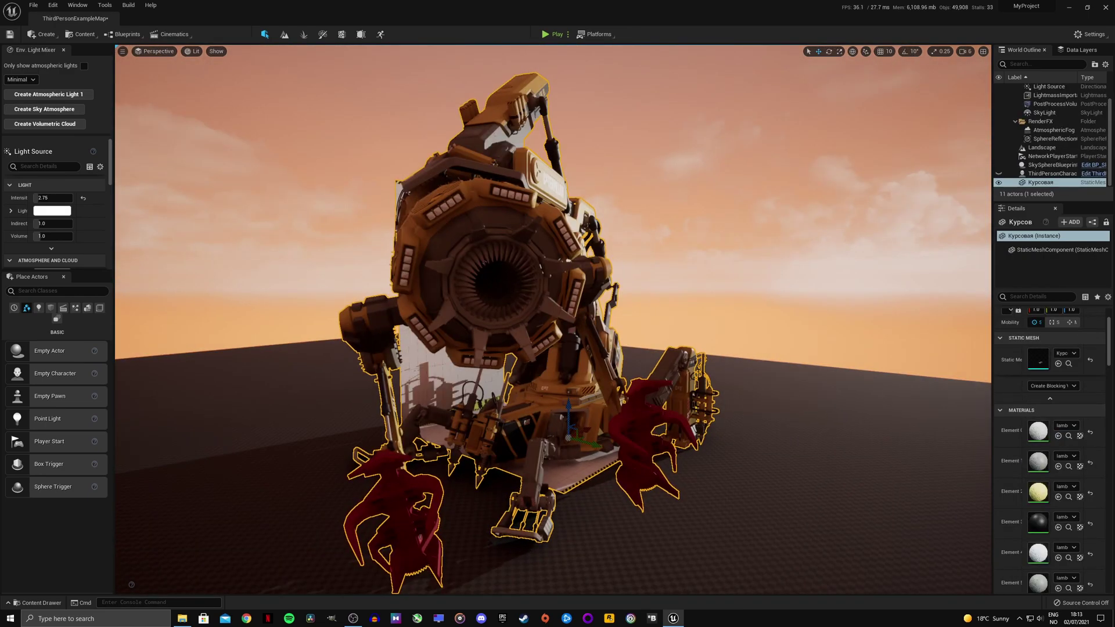
# - Examine the toothed round opening of the Курсовая machine up close, and view the whole machine from farther away
pyautogui.press('w')
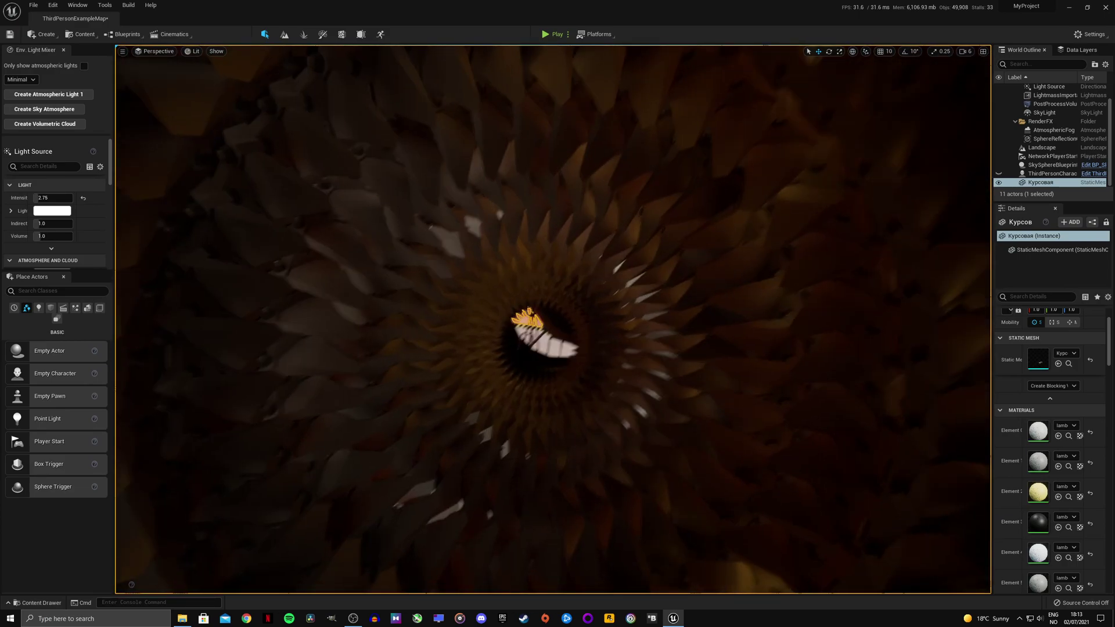
pyautogui.press('s')
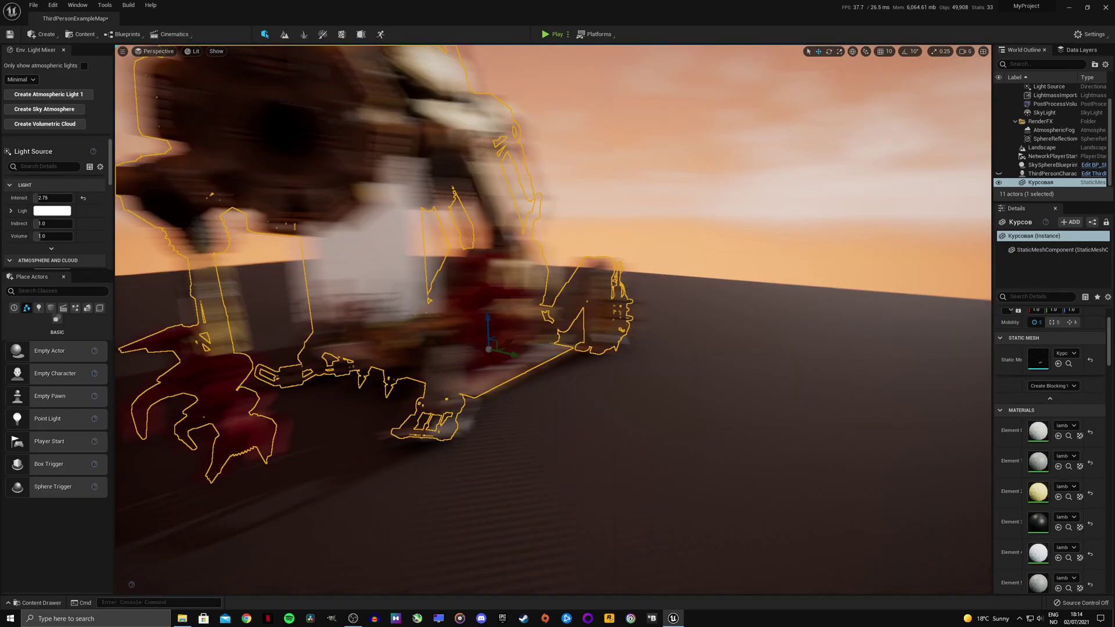
pyautogui.click(558, 400)
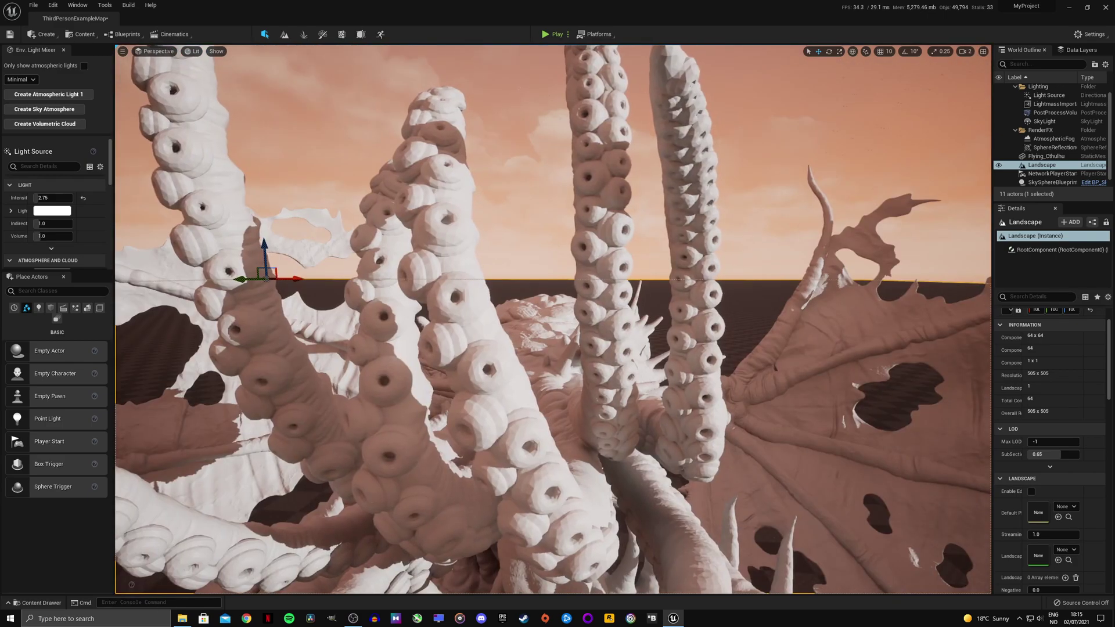
# - Examine the tentacles and wings of the Flying_Cthulhu creature from near and far
pyautogui.moveTo(553, 319); pyautogui.dragTo(453, 378, button='right')
pyautogui.press('w')
pyautogui.press('w')
pyautogui.press('s')
pyautogui.press('w')
pyautogui.press('s')
pyautogui.press('w')
pyautogui.press('s')
pyautogui.press('w')
pyautogui.press('s')
# - Delete the Flying_Cthulhu creature from the level
pyautogui.moveTo(552, 300); pyautogui.dragTo(604, 343, button='right')
pyautogui.click(552, 299)
pyautogui.press('Delete')
# - Place the Merged_Extract2_2 robot mesh from imports/the-whirlwind/source on the landscape
pyautogui.hotkey('ctrl', 'space')
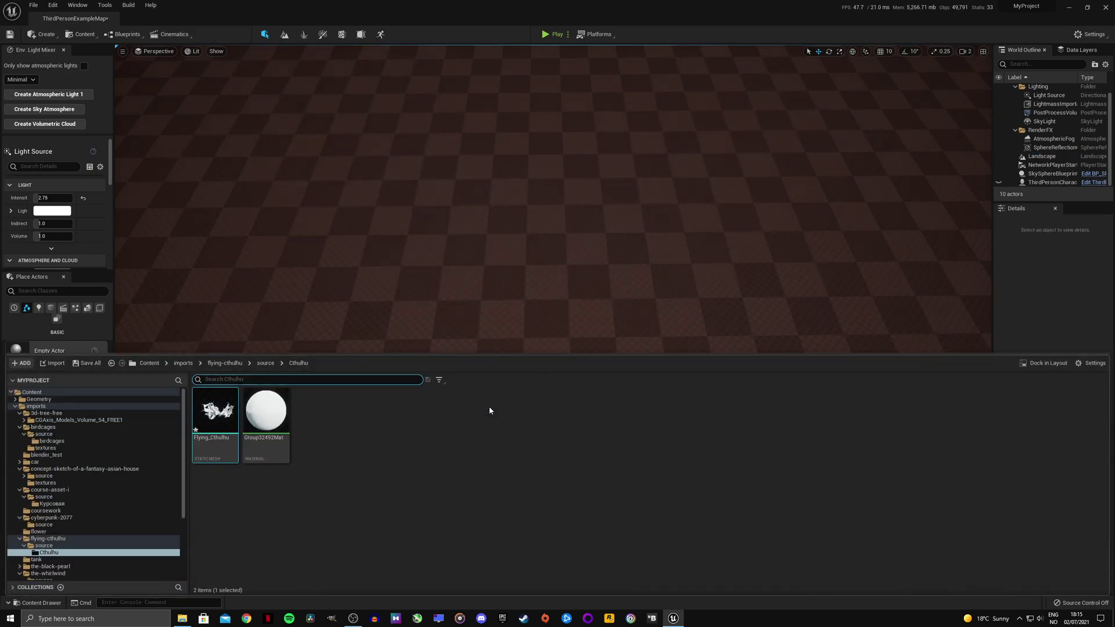
pyautogui.hotkey('alt', 'Left')
pyautogui.hotkey('alt', 'Left')
pyautogui.hotkey('alt', 'Left')
pyautogui.doubleClick(780, 431)
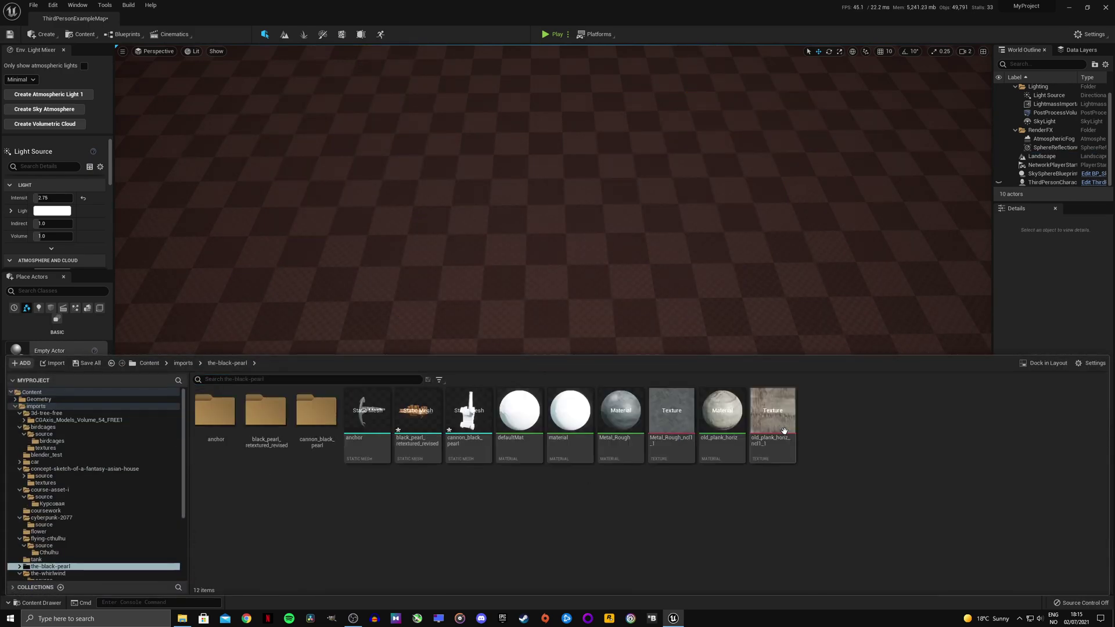
pyautogui.hotkey('alt', 'Left')
pyautogui.doubleClick(820, 437)
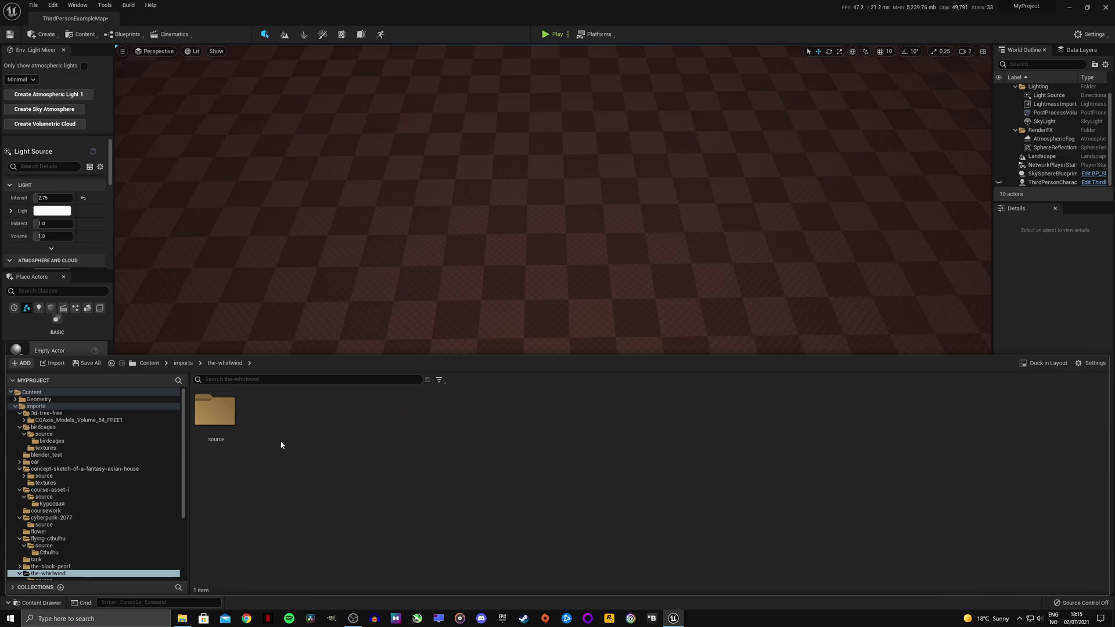
pyautogui.doubleClick(215, 411)
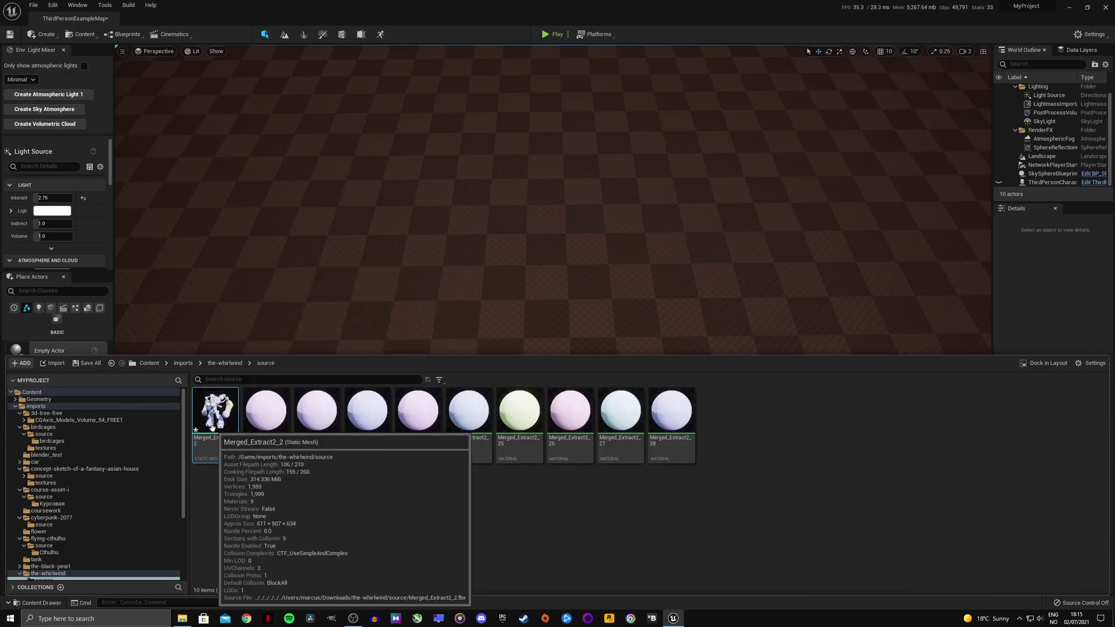
pyautogui.moveTo(303, 352); pyautogui.dragTo(586, 366)
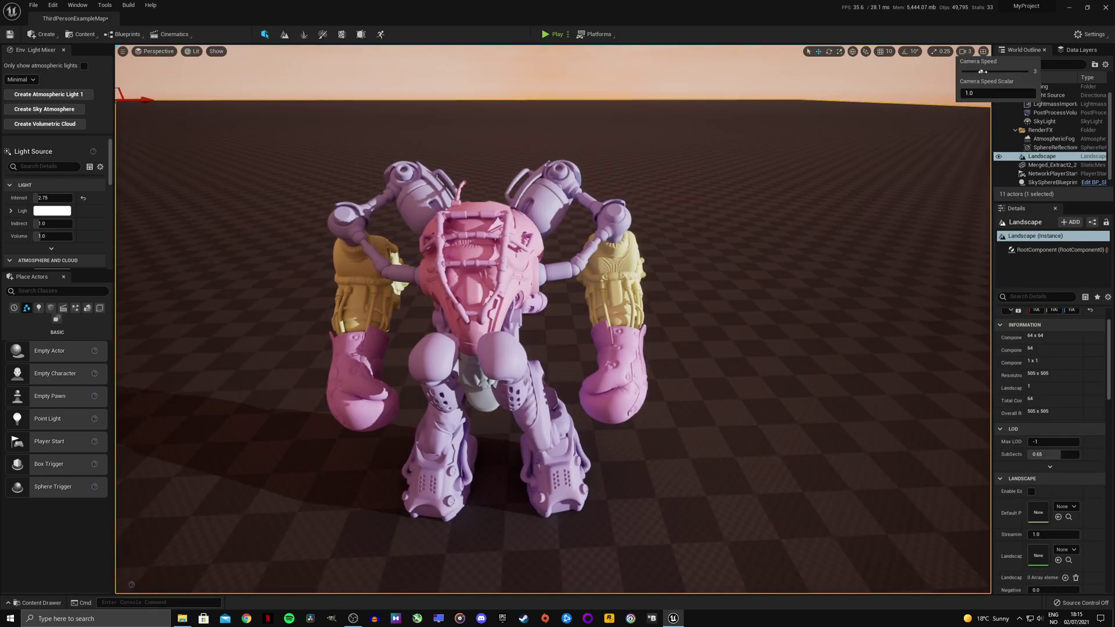
# - Examine the placed robot's surface detail from different sides, both close up and from a distance
pyautogui.press('w')
pyautogui.moveTo(769, 304); pyautogui.dragTo(711, 316, button='right')
pyautogui.press('w')
pyautogui.press('s')
pyautogui.press('a')
pyautogui.moveTo(868, 342); pyautogui.dragTo(798, 372, button='right')
pyautogui.press('w')
pyautogui.press('w')
pyautogui.press('s')
pyautogui.press('w')
pyautogui.press('s')
pyautogui.press('w')
pyautogui.press('s')
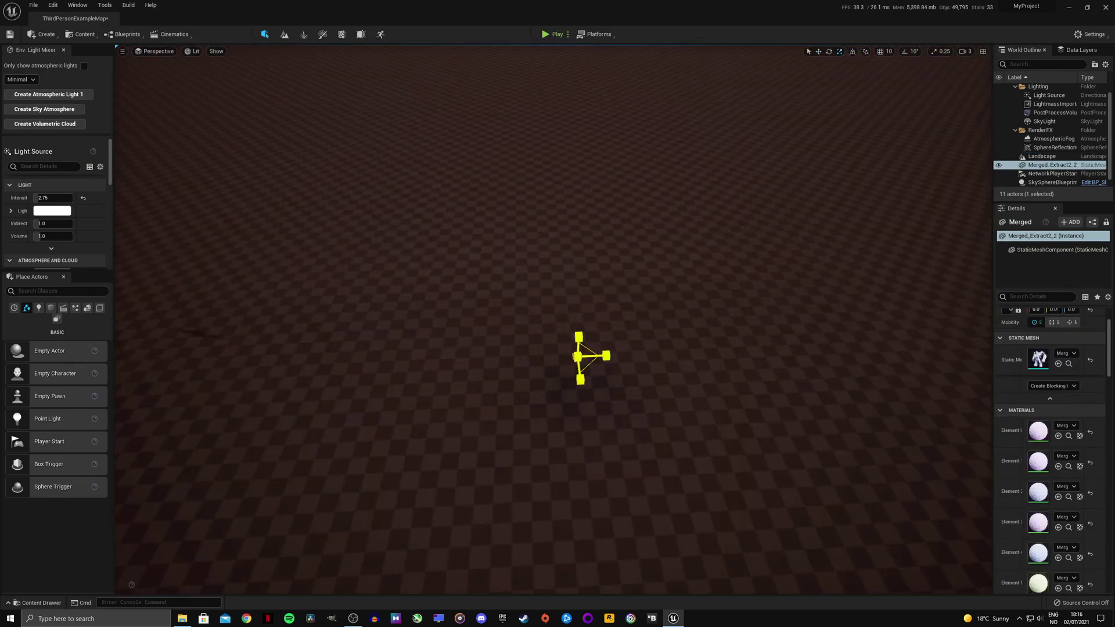
# - View the miniature robot and its shadow on the ground from above
pyautogui.moveTo(553, 319)
pyautogui.mouseDown(button='right')
pyautogui.moveTo(537, 247)
pyautogui.moveTo(547, 304)
pyautogui.mouseUp(button='right')
pyautogui.moveTo(547, 303); pyautogui.dragTo(564, 310, button='right')
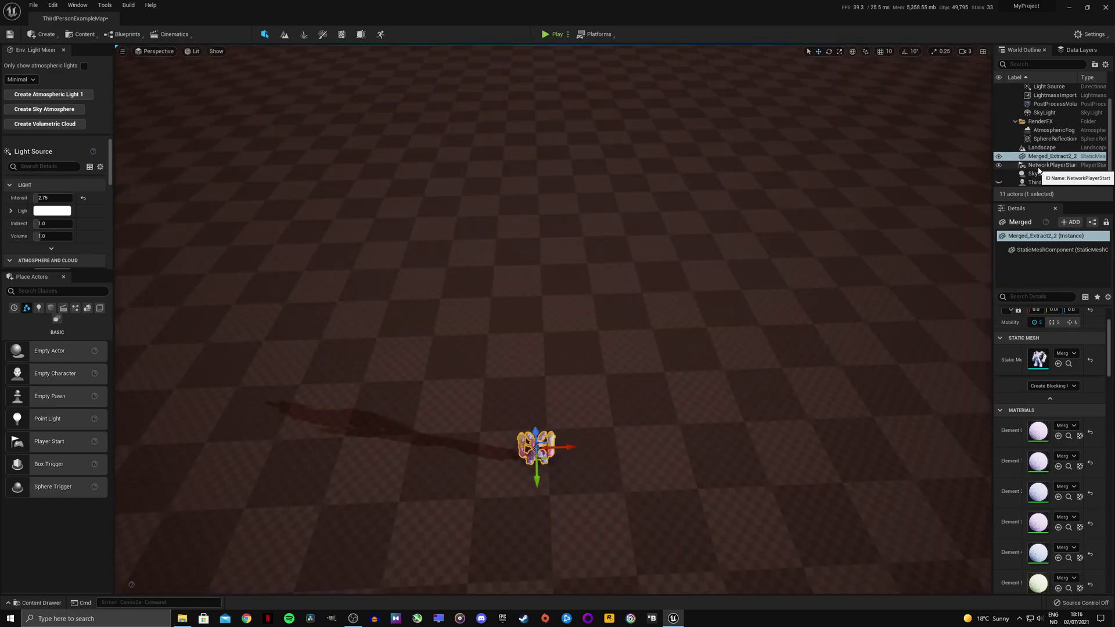
# - Make the third-person character visible again and compare the miniature robot with it from ground level
pyautogui.click(997, 184)
pyautogui.moveTo(755, 302); pyautogui.dragTo(668, 209, button='right')
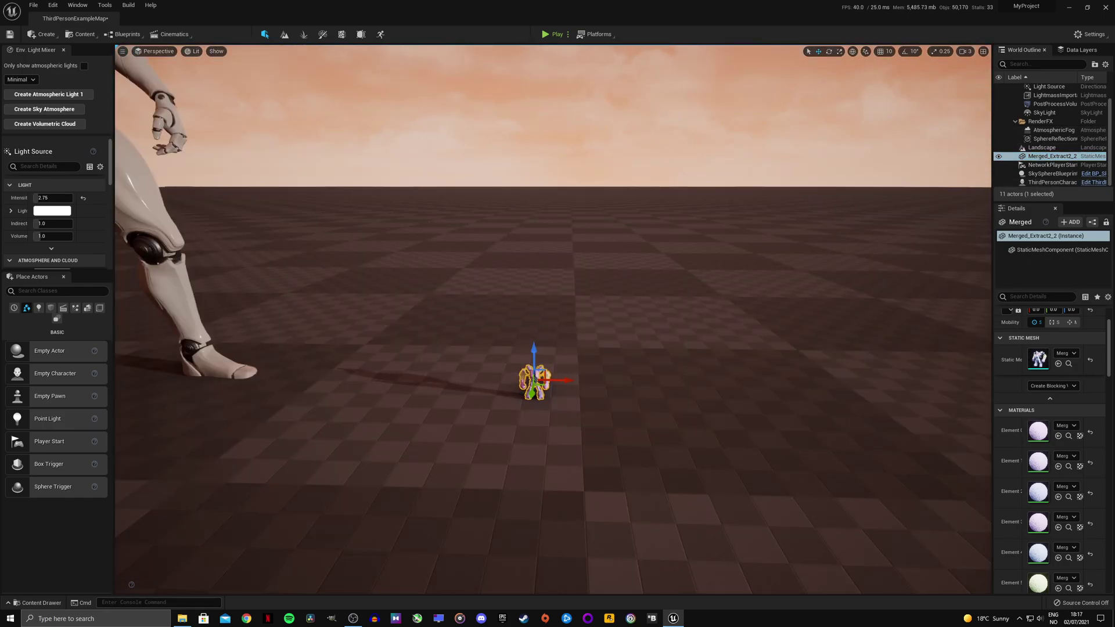
pyautogui.moveTo(549, 358); pyautogui.dragTo(549, 377, button='right')
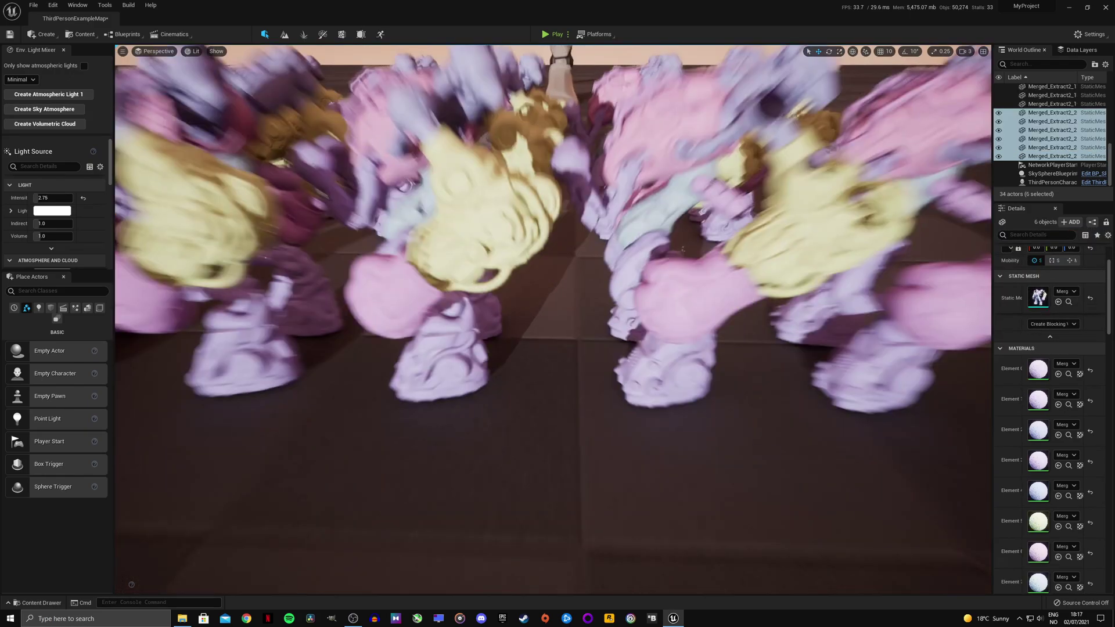
# - Examine the rows of duplicated robots up close, including the grille, hoses and armour plating of one robot
pyautogui.moveTo(558, 314)
pyautogui.mouseDown(button='right')
pyautogui.moveTo(557, 331)
pyautogui.moveTo(558, 308)
pyautogui.mouseUp(button='right')
pyautogui.moveTo(237, 164); pyautogui.dragTo(247, 152, button='right')
pyautogui.click(193, 52)
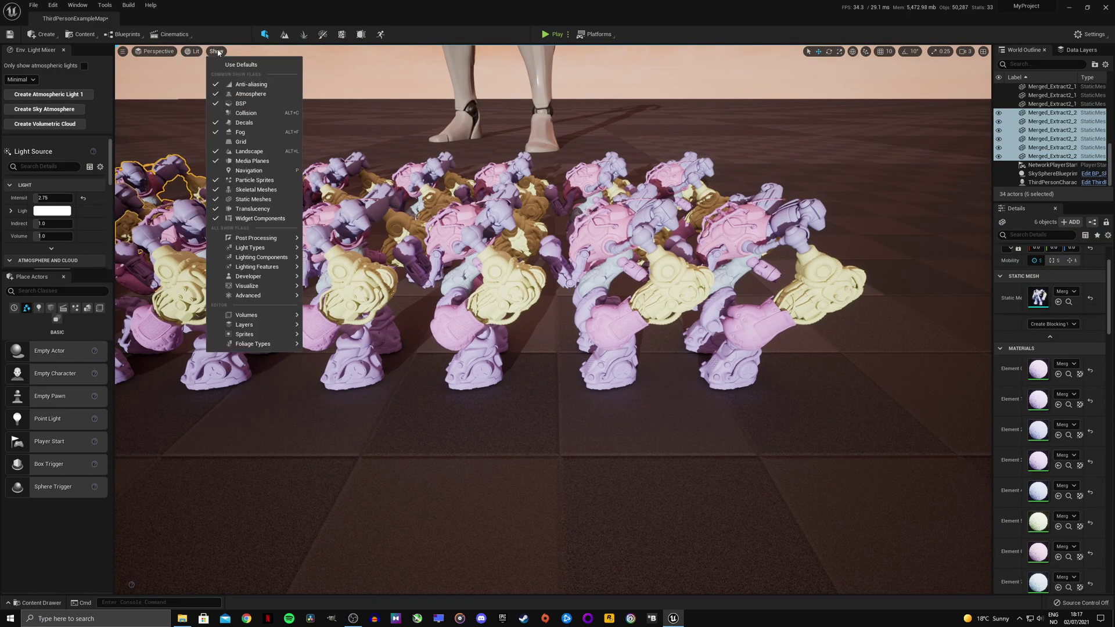
pyautogui.moveTo(123, 52)
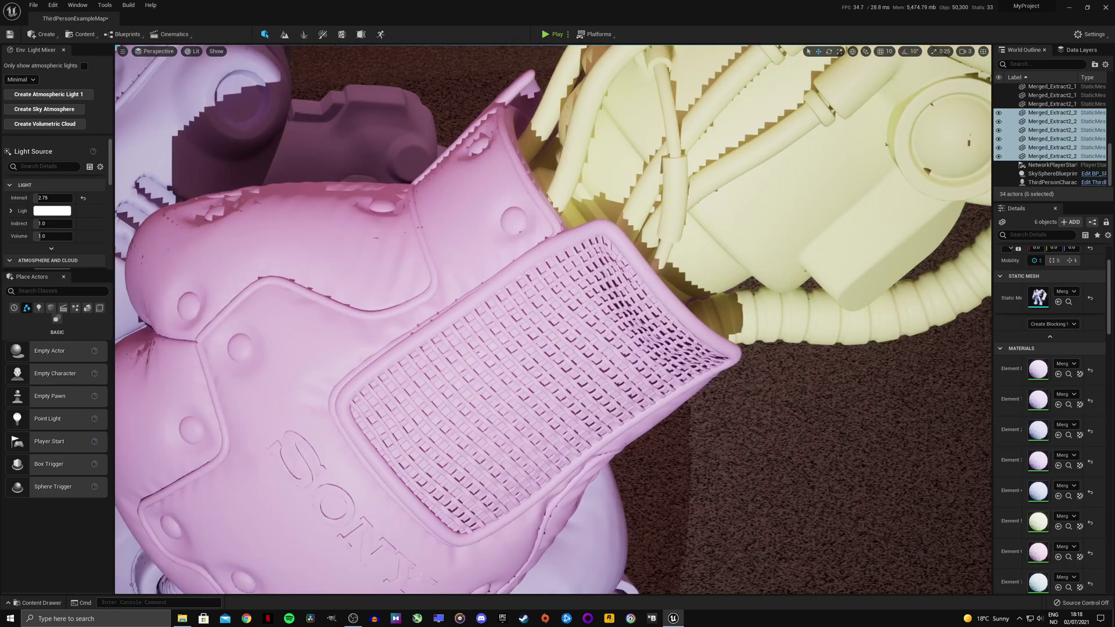
pyautogui.moveTo(552, 319); pyautogui.dragTo(597, 256, button='right')
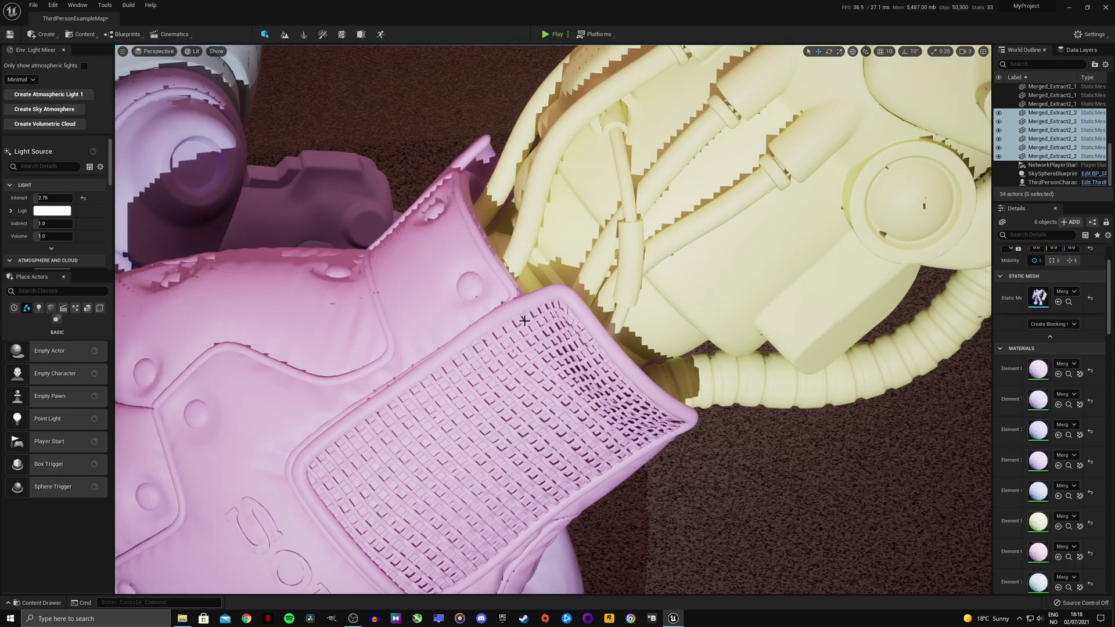
pyautogui.moveTo(524, 320); pyautogui.dragTo(471, 412, button='right')
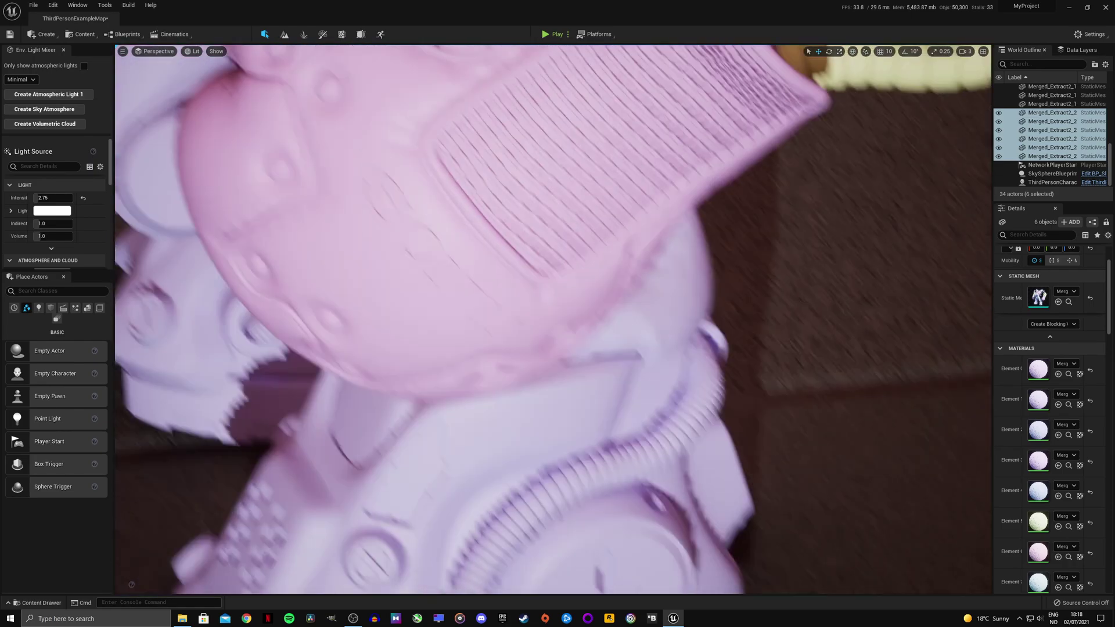
pyautogui.moveTo(553, 319); pyautogui.dragTo(538, 418, button='right')
pyautogui.moveTo(553, 320); pyautogui.dragTo(563, 168, button='right')
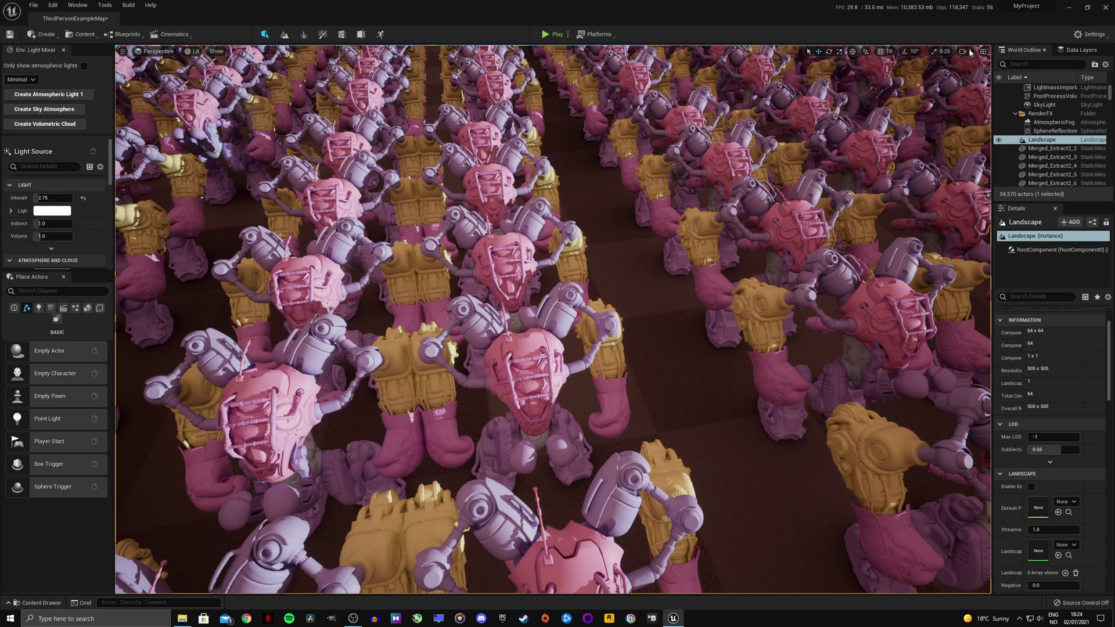
# - Inspect the massive grid of robot copies by flying over it, both near the crowd and from far away
pyautogui.press('w')
pyautogui.moveTo(813, 174); pyautogui.dragTo(769, 129, button='right')
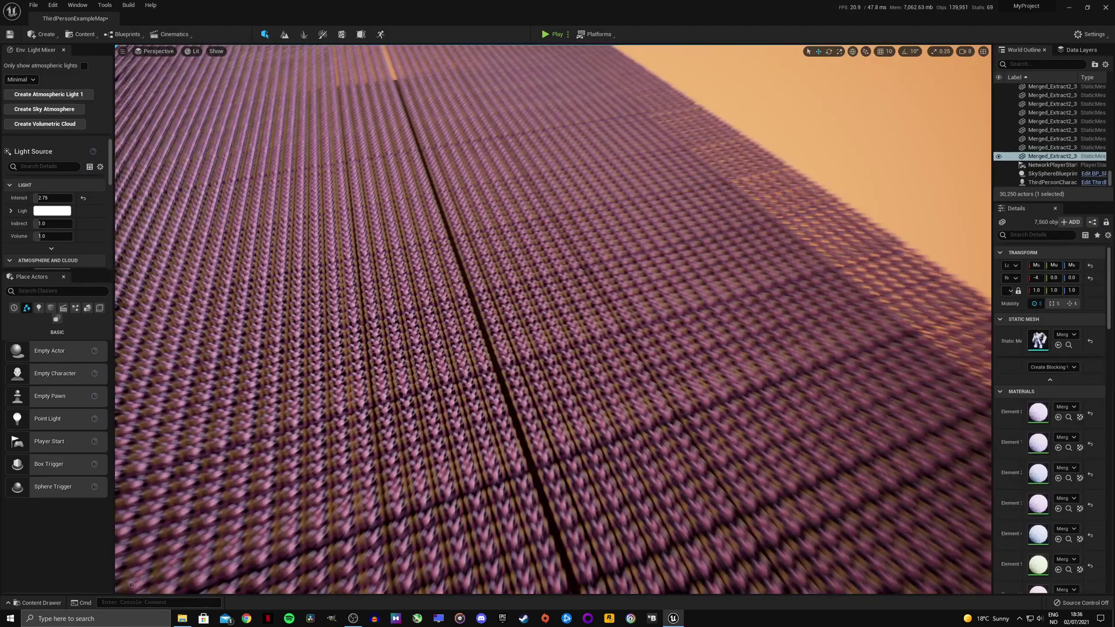
pyautogui.press('w')
pyautogui.moveTo(552, 319); pyautogui.dragTo(569, 212, button='right')
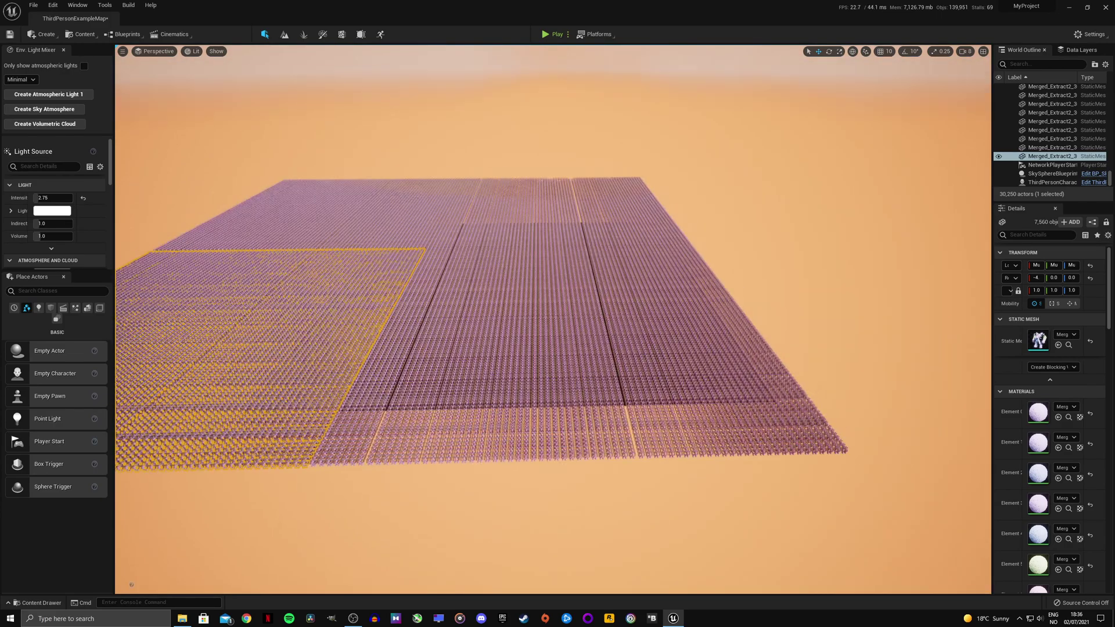
pyautogui.moveTo(369, 284); pyautogui.dragTo(386, 284, button='right')
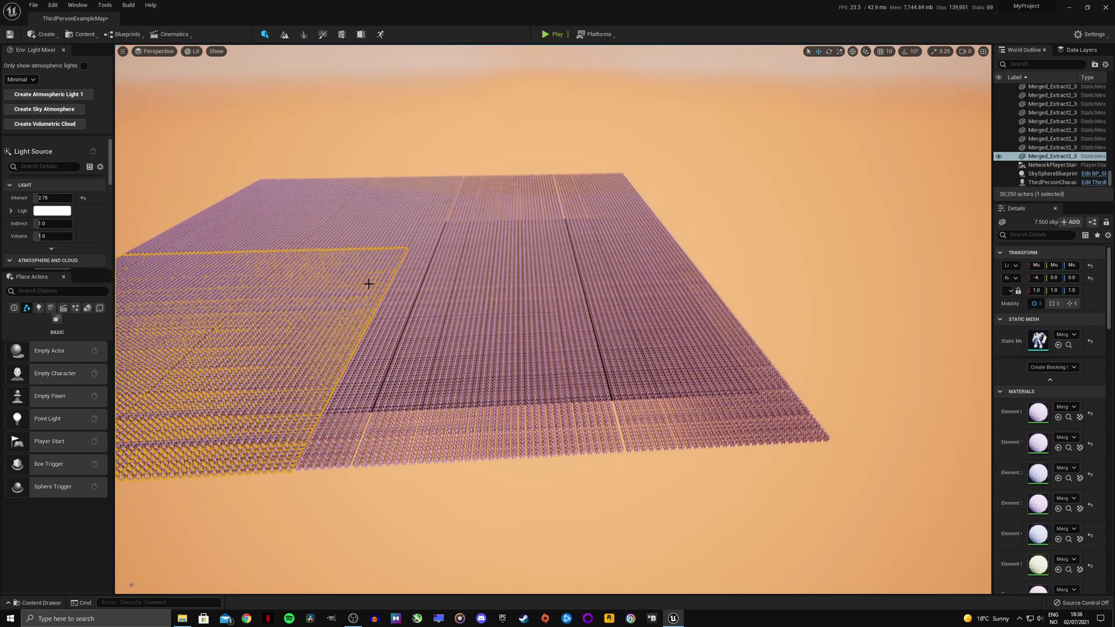
# - Select all actors in the level that use the Merged_Extract2_2 static mesh asset
pyautogui.click(1051, 150)
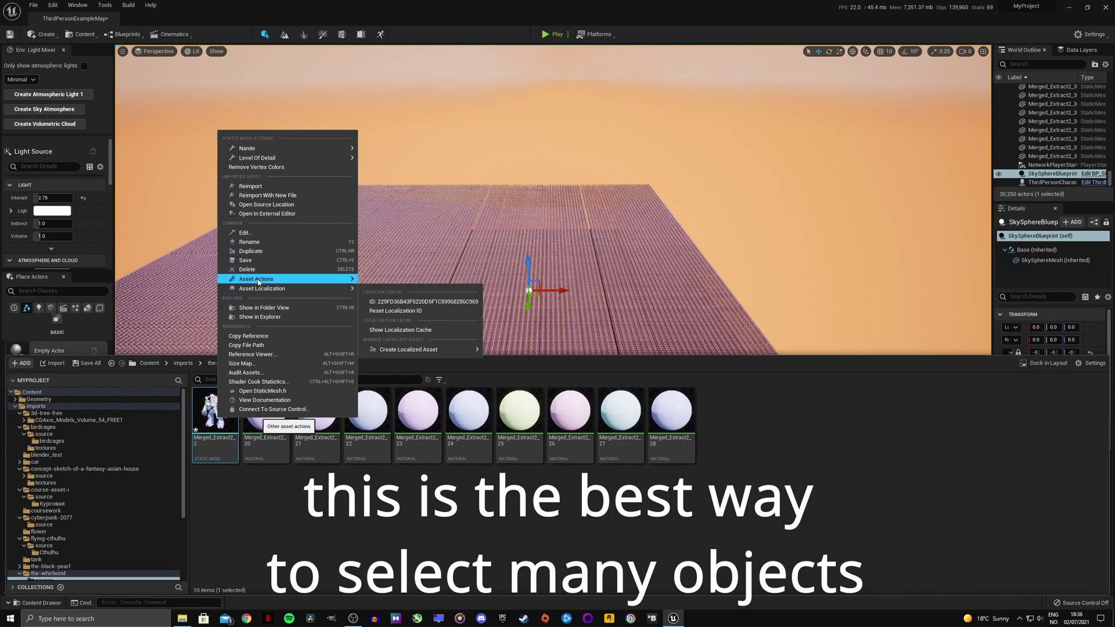
pyautogui.moveTo(259, 281)
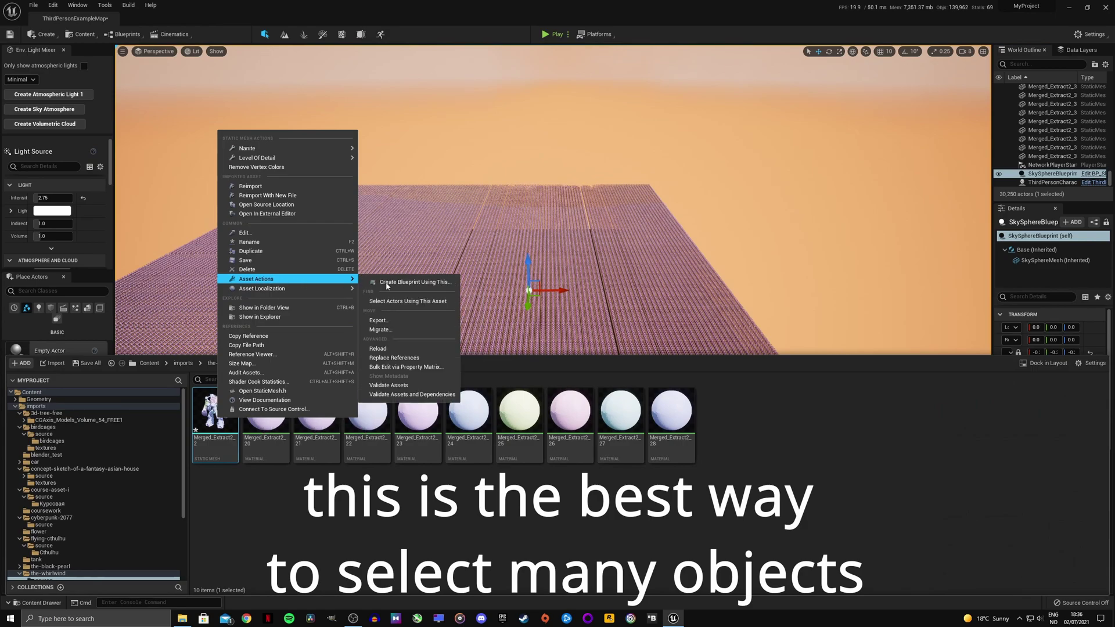
pyautogui.click(399, 302)
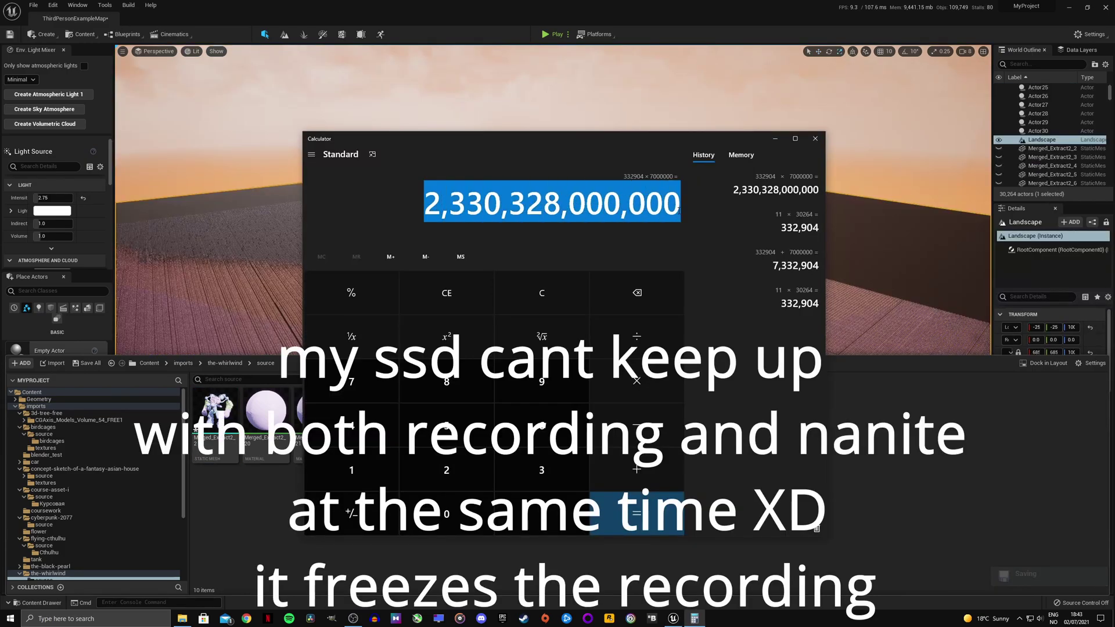
# - Check the multiplication result in the calculator and look across the robot field towards the horizon
pyautogui.click(680, 211)
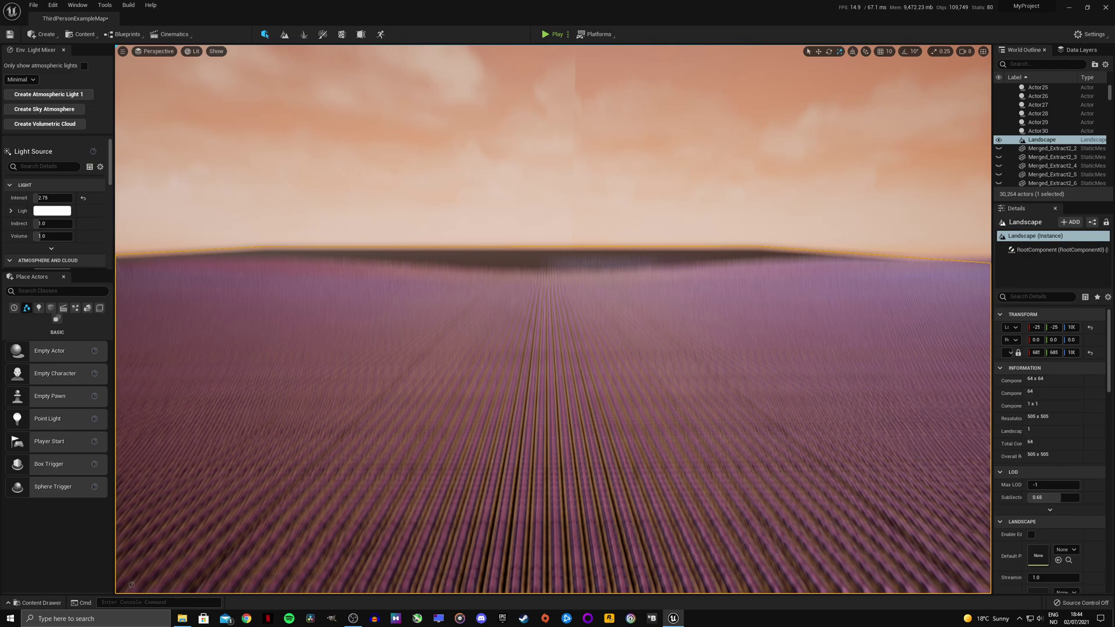
pyautogui.moveTo(553, 319); pyautogui.dragTo(553, 278, button='right')
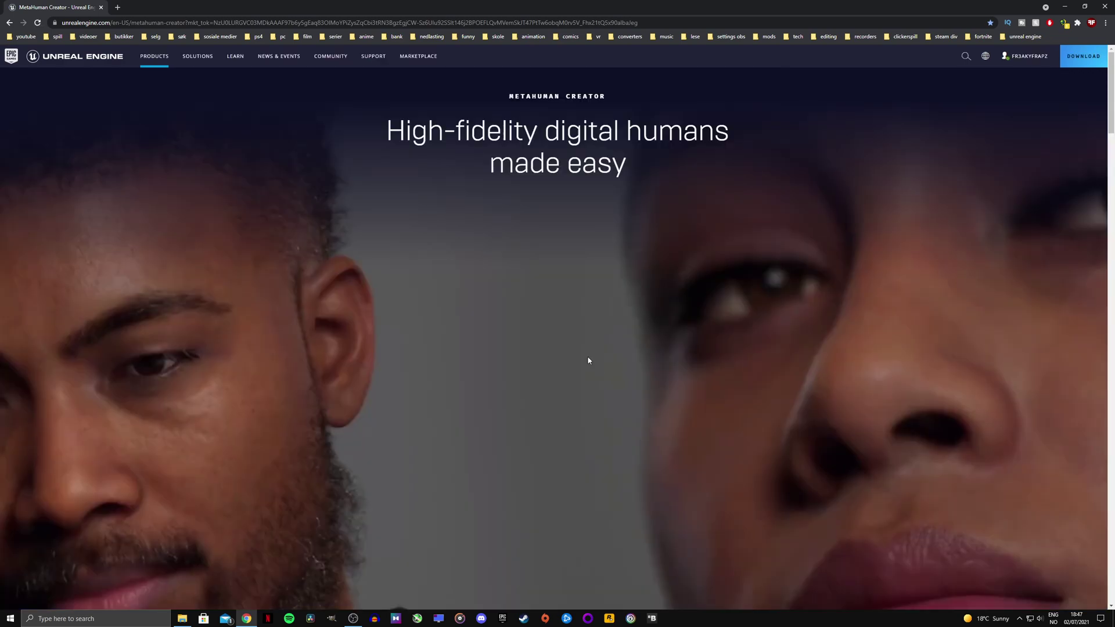
# - Look through the MetaHuman Creator product page on the Unreal Engine website in the browser
pyautogui.scroll(-5, 587, 347)
pyautogui.scroll(5, 587, 348)
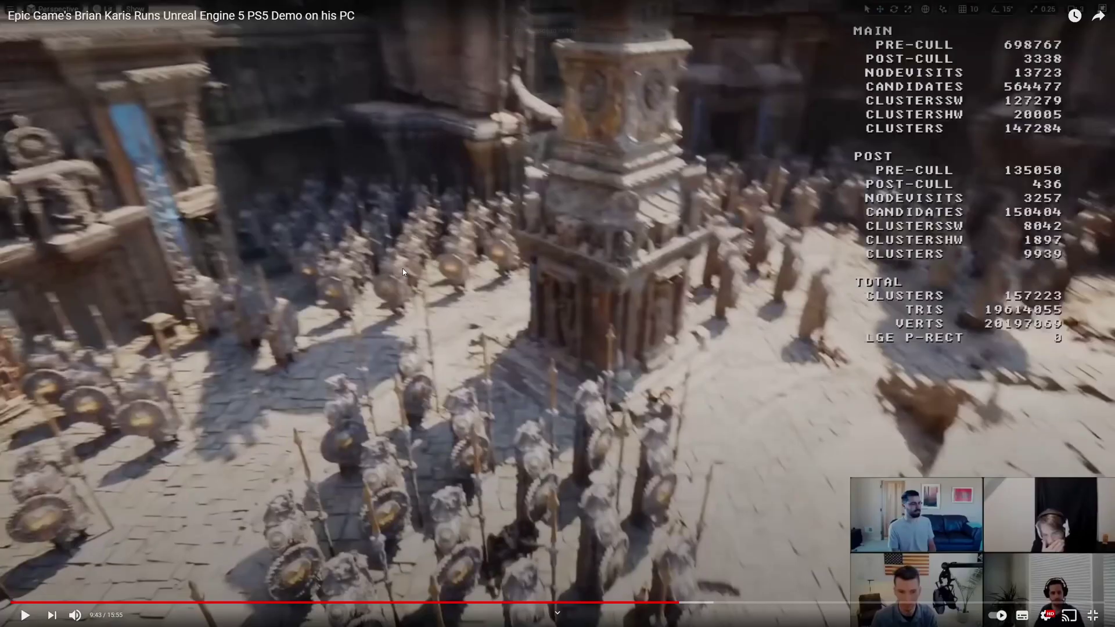
# - Play the Unreal Engine 5 PS5 demo video with the sound muted and skip ahead to 10:24
pyautogui.click(655, 416)
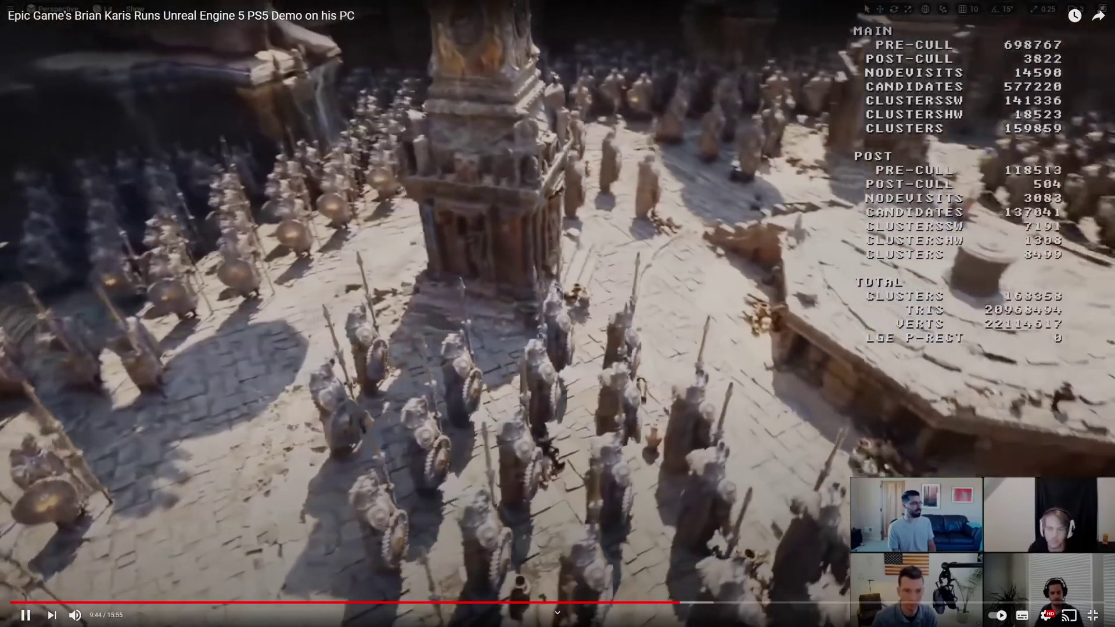
pyautogui.click(75, 615)
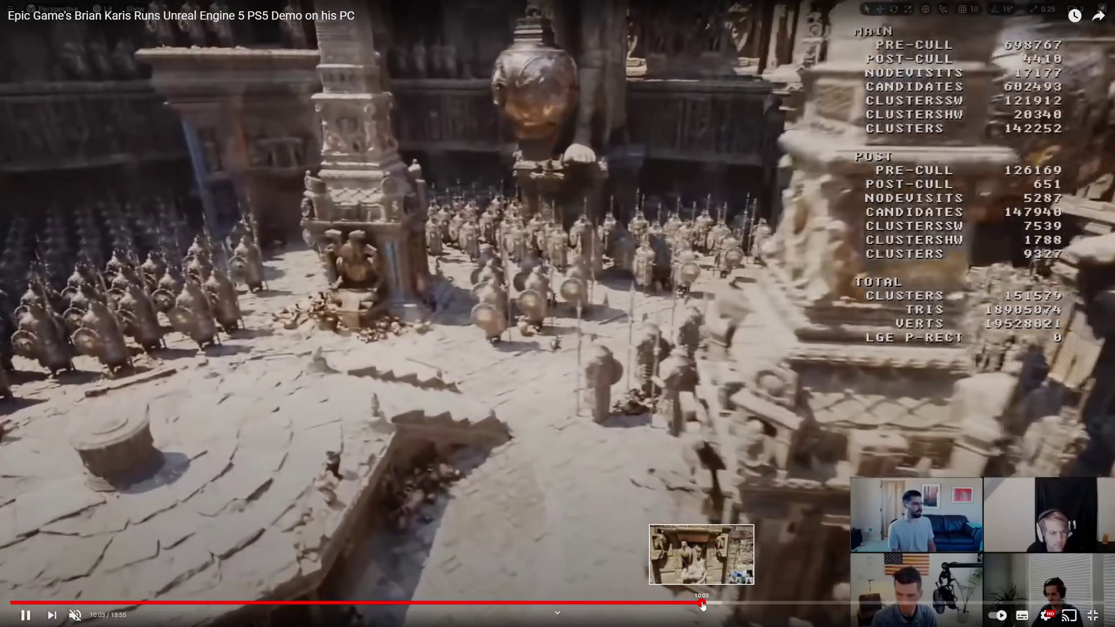
pyautogui.click(702, 603)
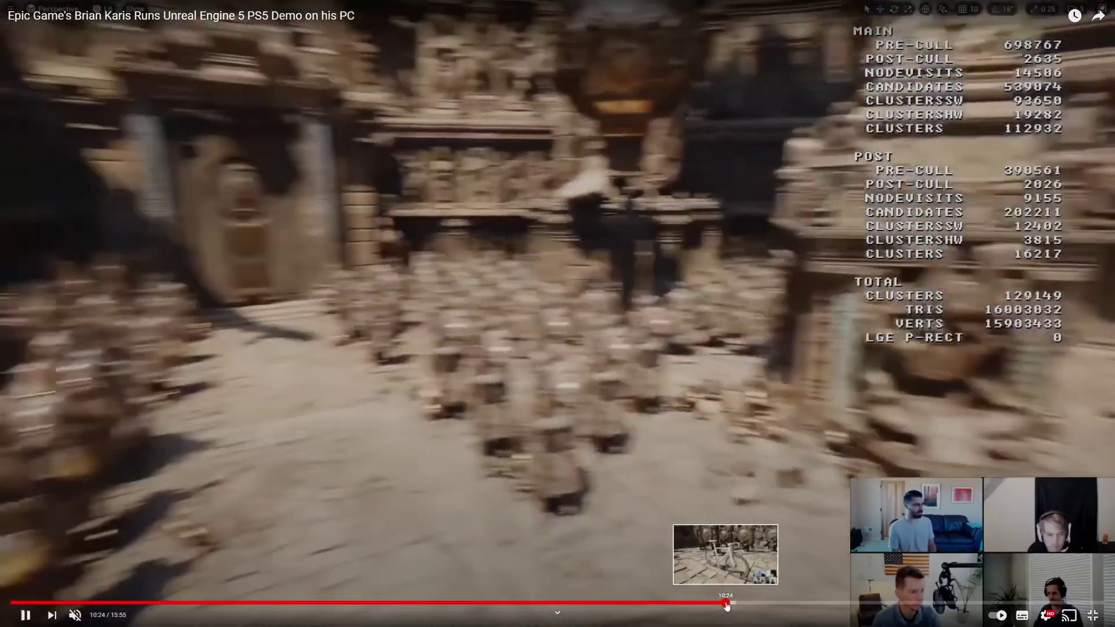
pyautogui.click(725, 605)
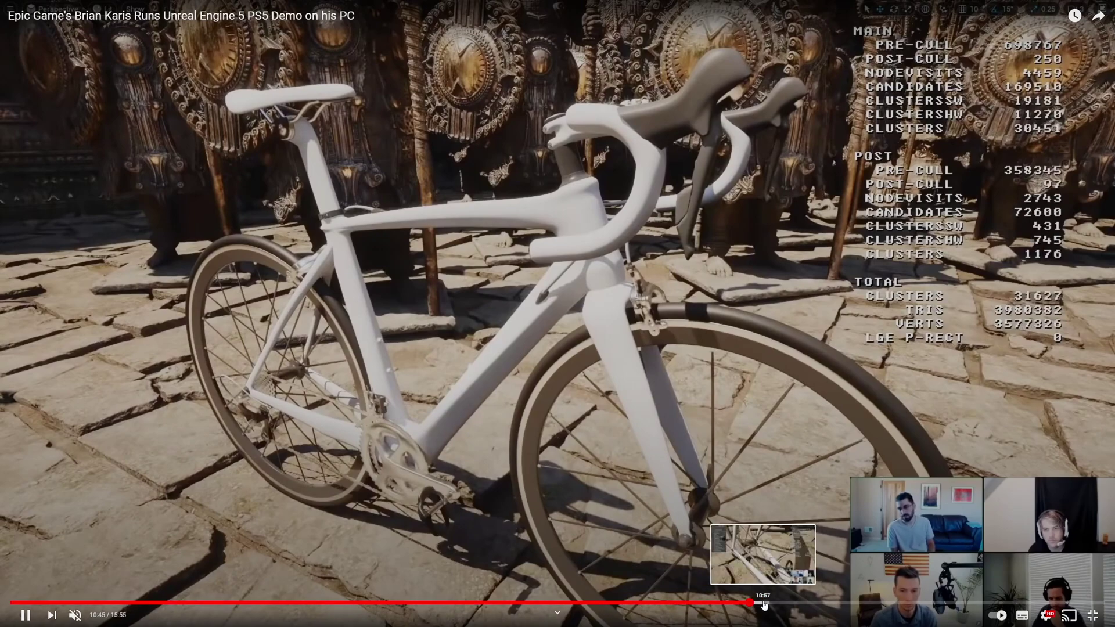
# - Skip ahead through the demo video's bicycle and armoured bust scenes to the carved stone arch
pyautogui.click(764, 605)
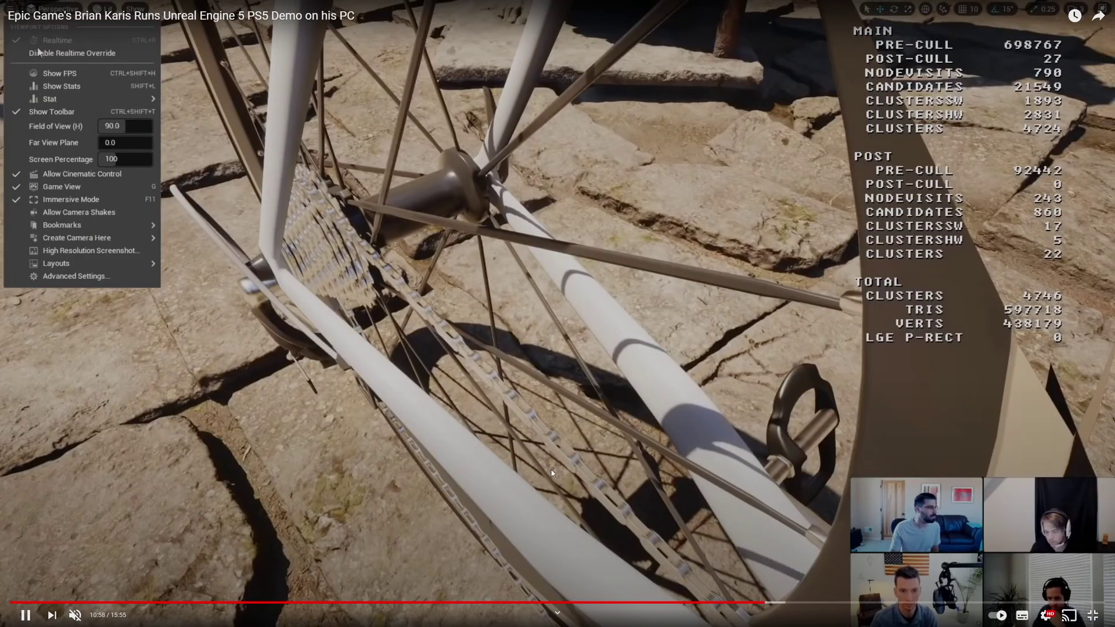
pyautogui.click(790, 605)
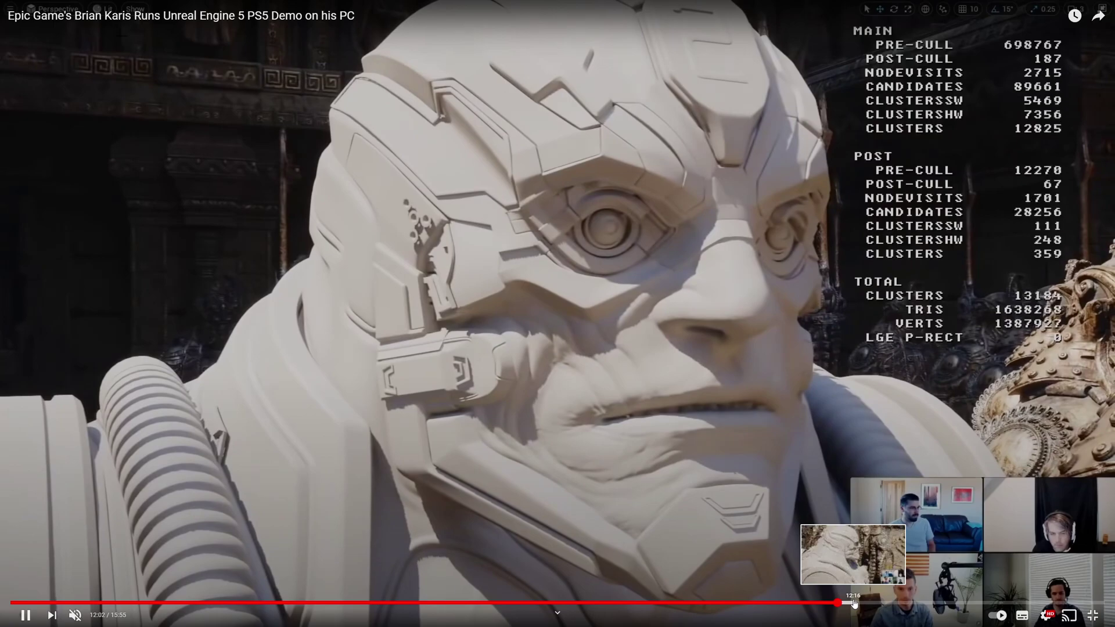
pyautogui.click(877, 604)
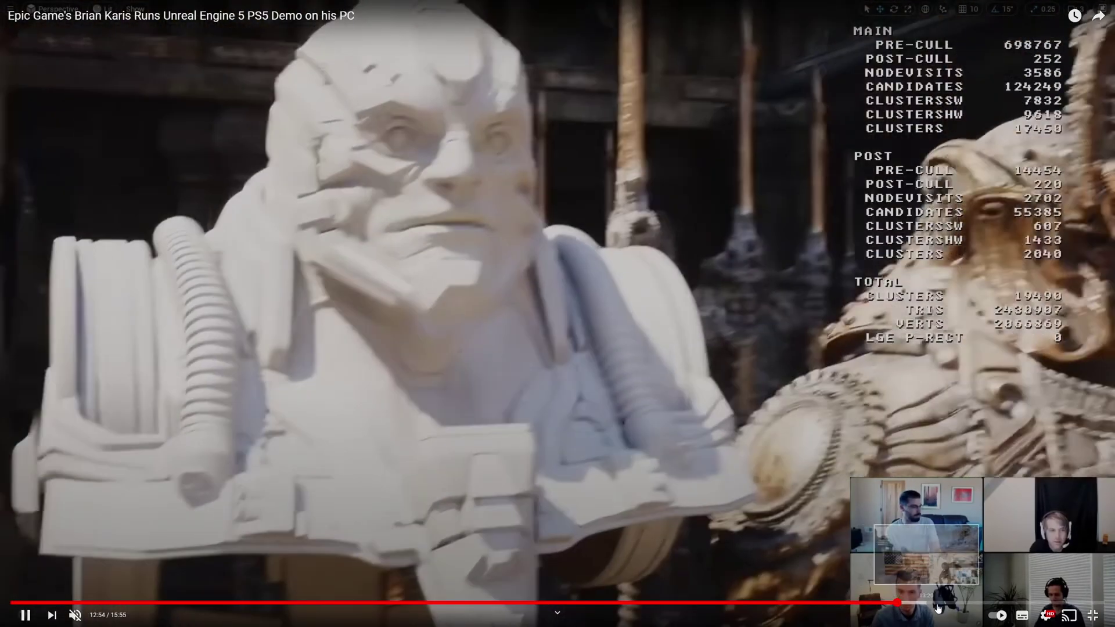
pyautogui.click(948, 605)
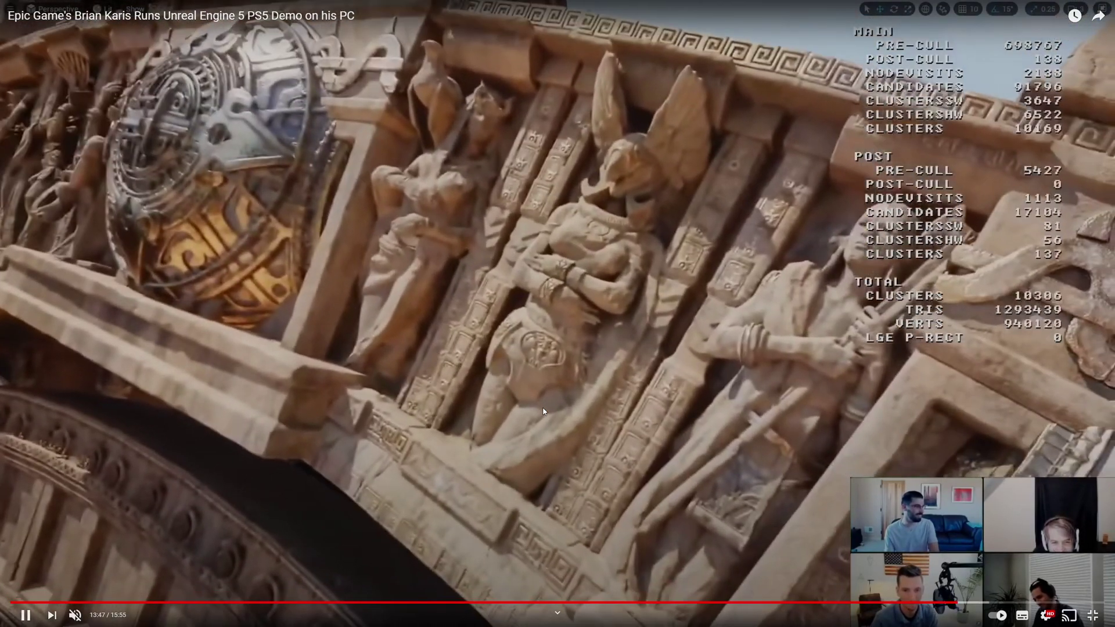
# - Pause the video to view the carved arch and rewind it to the canyon overview at 12:51
pyautogui.click(536, 395)
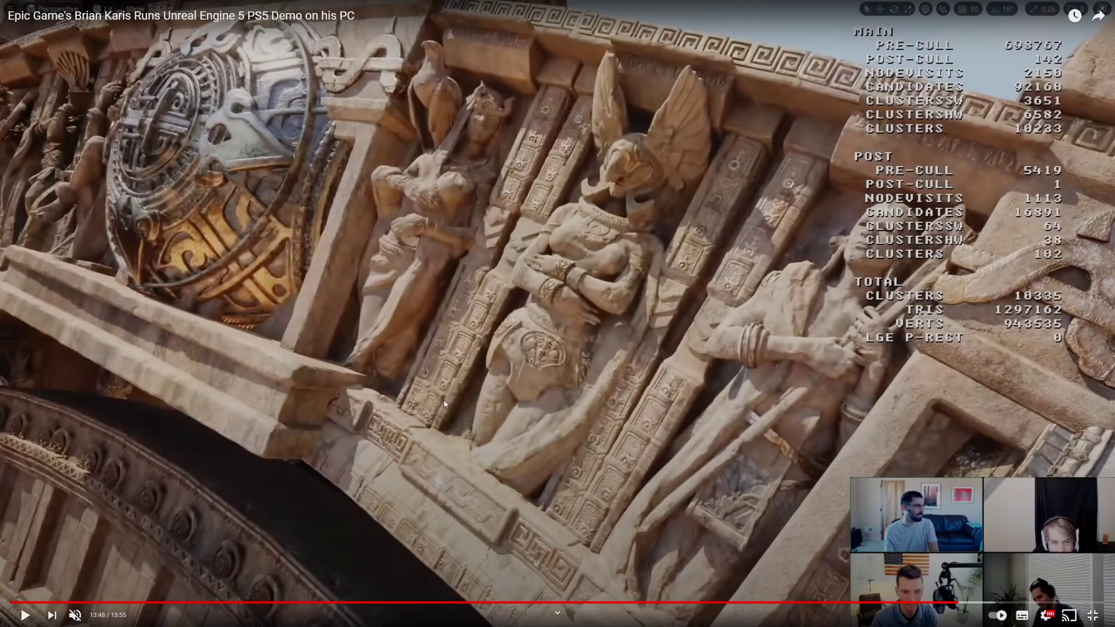
pyautogui.click(138, 156)
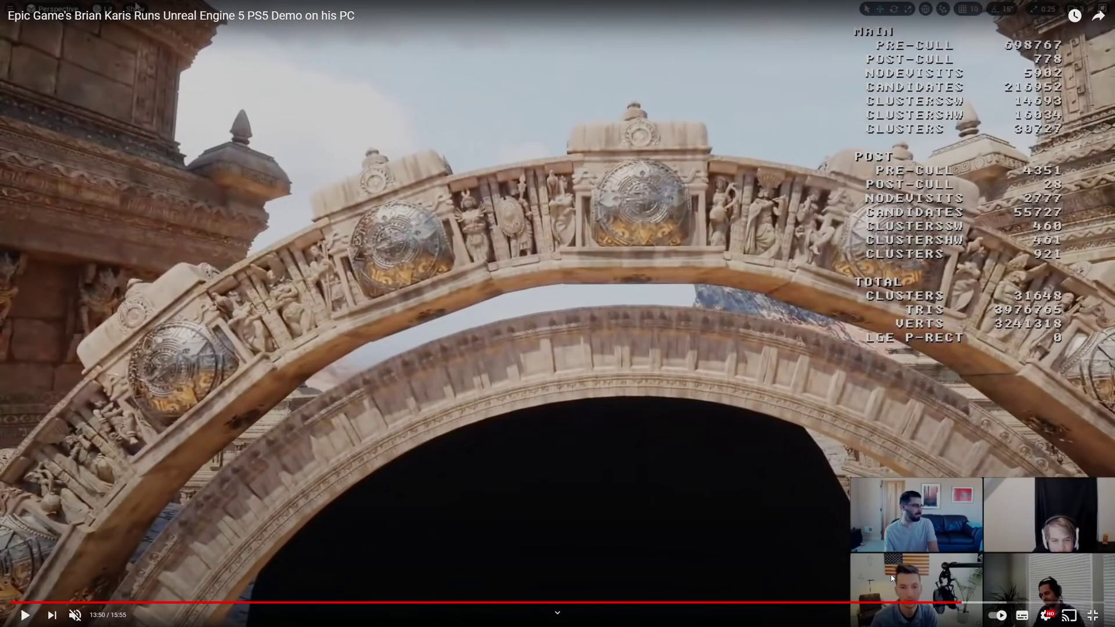
pyautogui.click(843, 604)
pyautogui.click(878, 604)
pyautogui.click(894, 605)
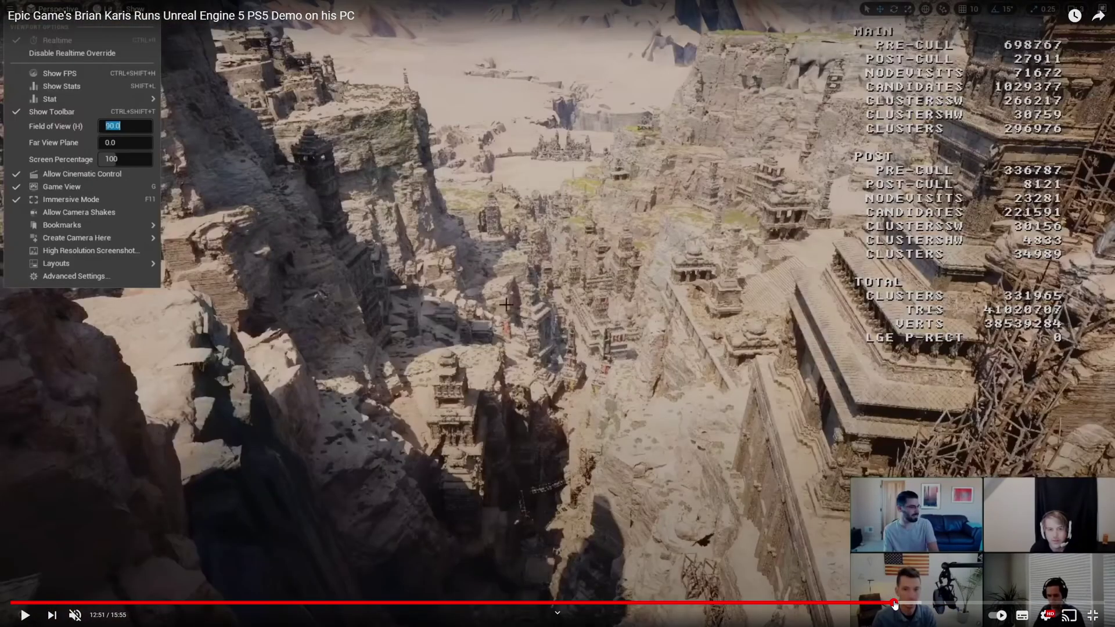
# - Watch the canyon and temple fly-through, pausing and resuming the video to examine the carved stonework
pyautogui.click(744, 440)
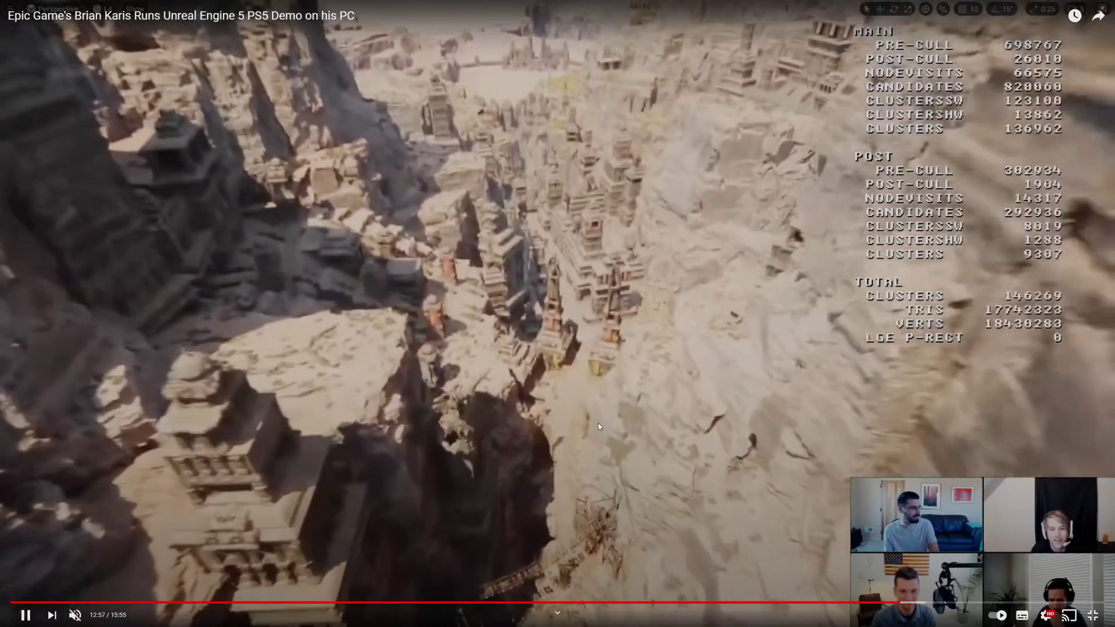
pyautogui.click(690, 428)
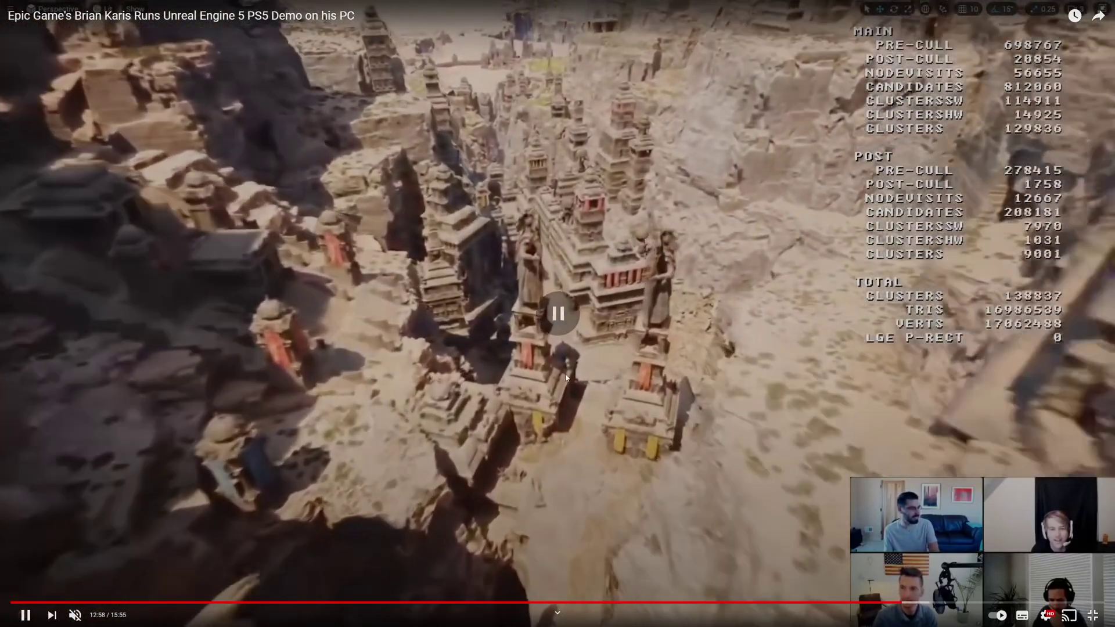
pyautogui.click(690, 428)
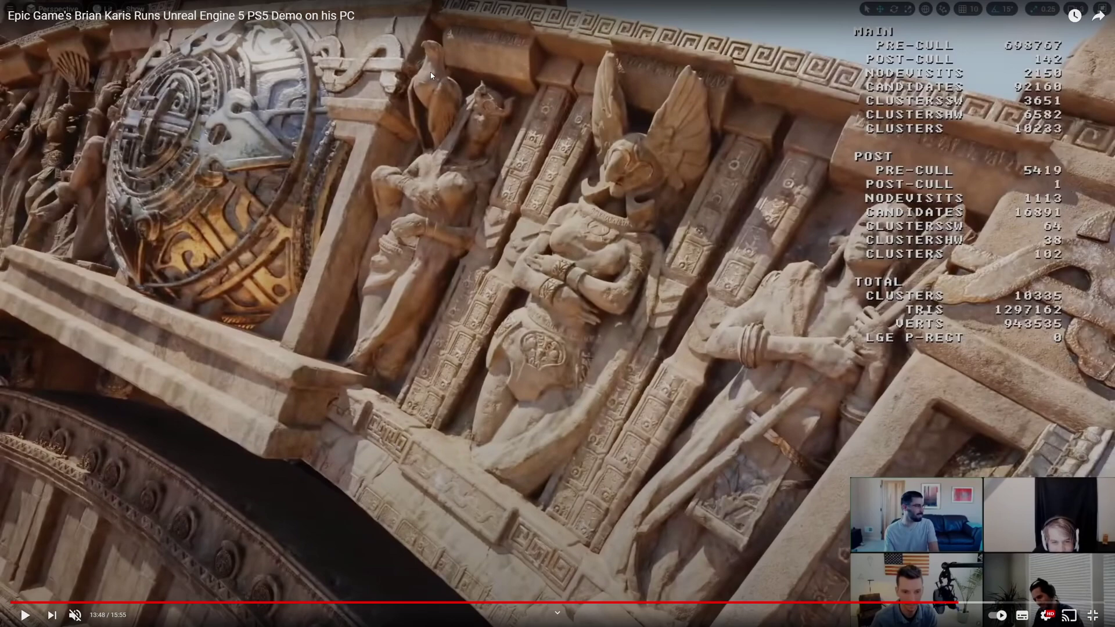
pyautogui.click(464, 397)
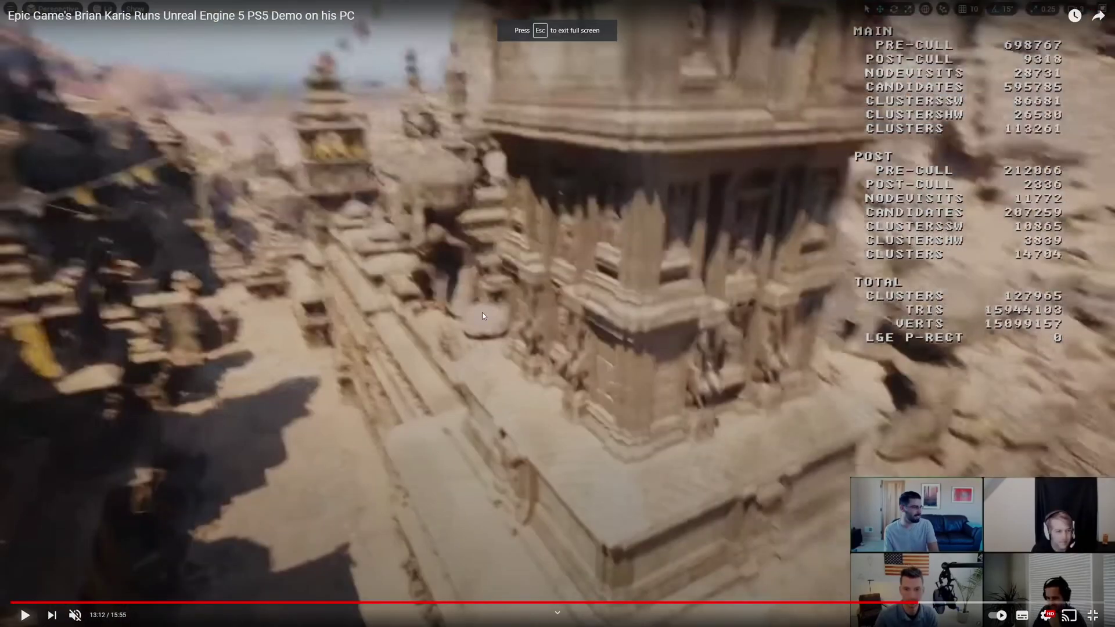
pyautogui.click(482, 313)
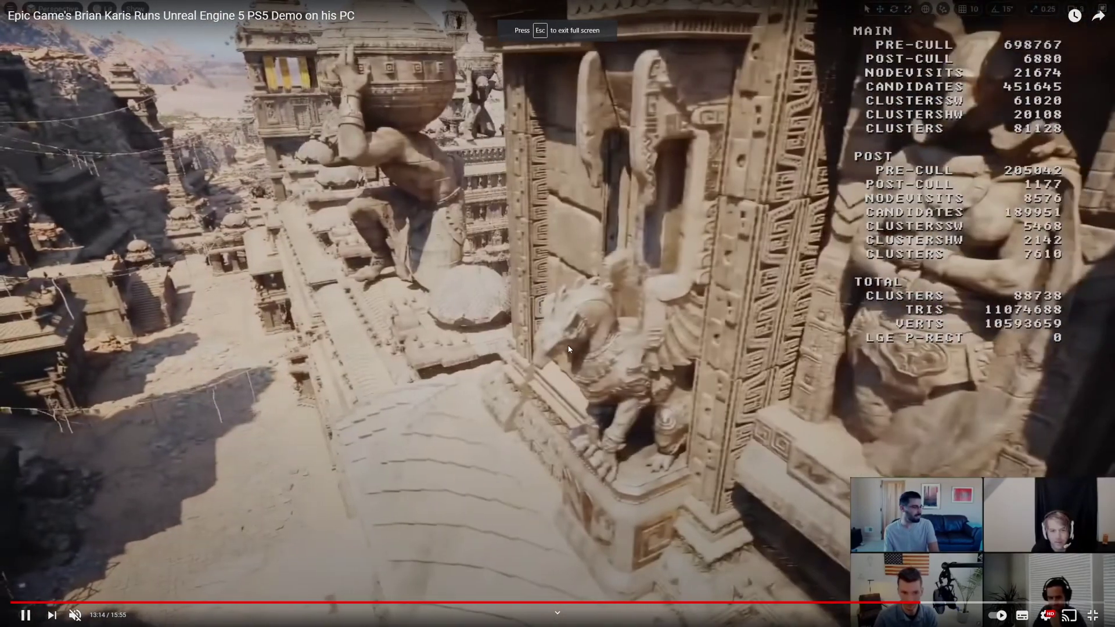
pyautogui.click(554, 367)
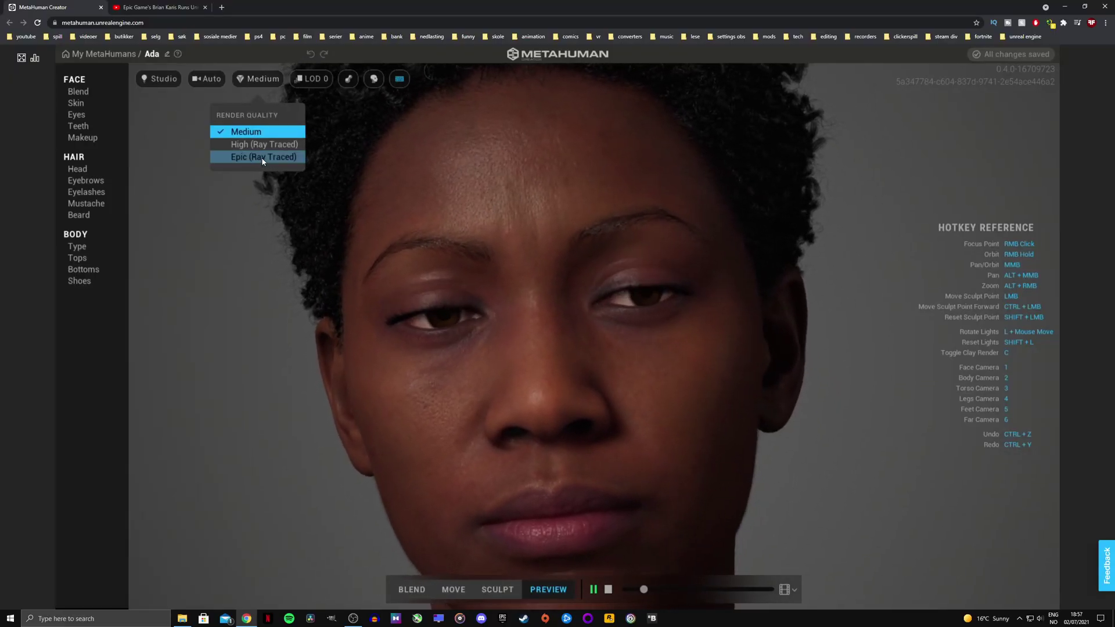
# - Set the MetaHuman Creator render quality to Epic (Ray Traced) and inspect Ada's eye and skin up close
pyautogui.click(263, 158)
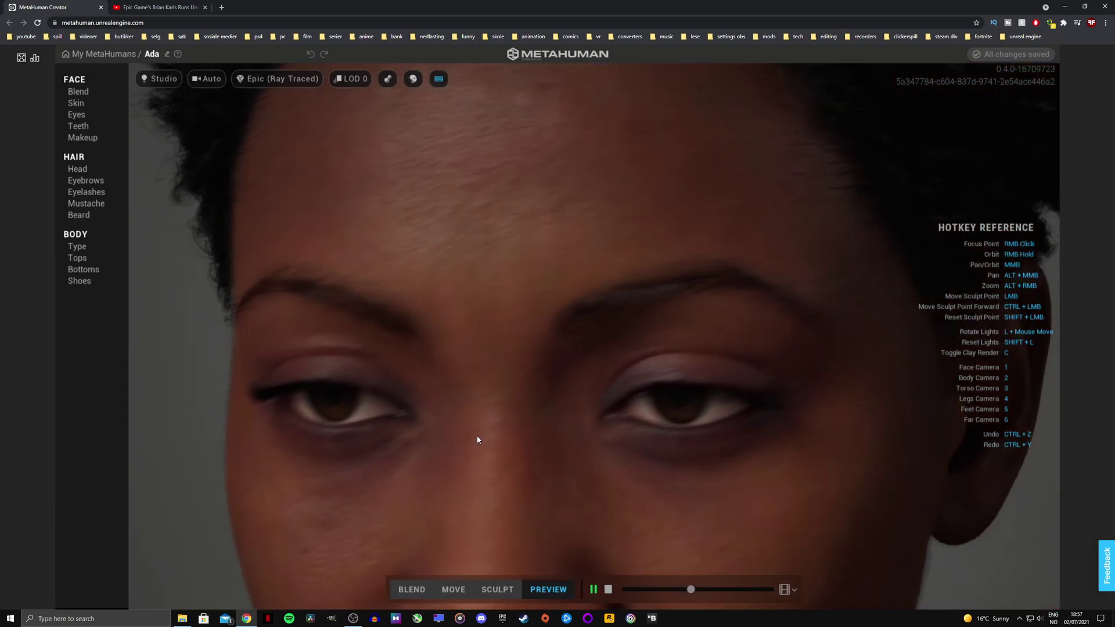
pyautogui.moveTo(476, 436); pyautogui.dragTo(889, 375, button='right')
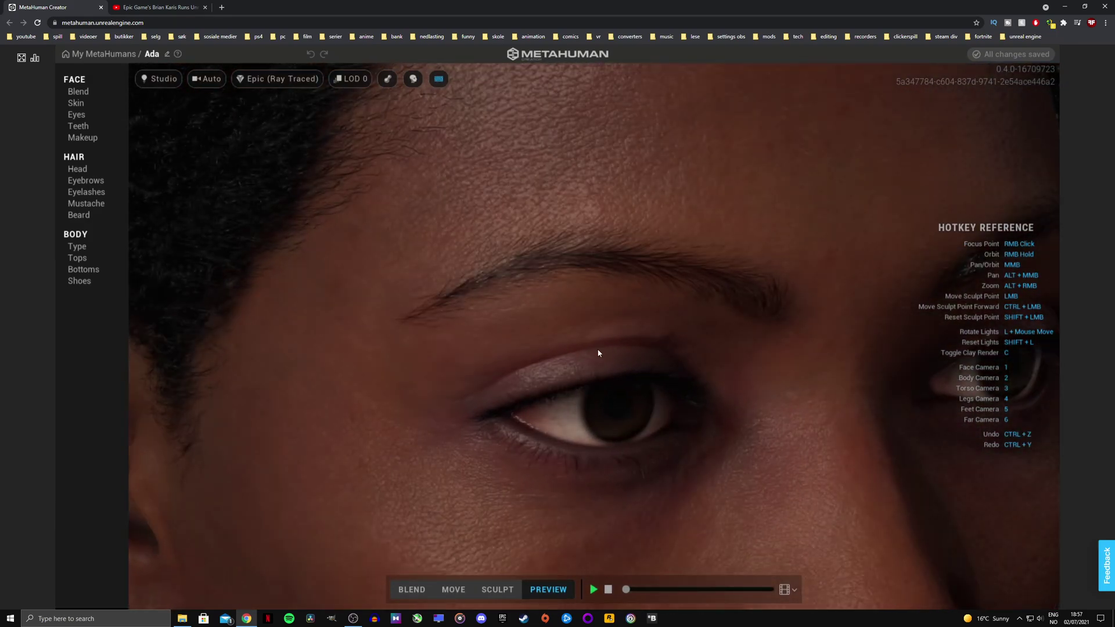
# - Examine Ada's hair, head and face from above and from the side, and frame her upper body with the Torso Camera
pyautogui.moveTo(610, 351); pyautogui.dragTo(854, 372, button='right')
pyautogui.scroll(-5, 615, 442)
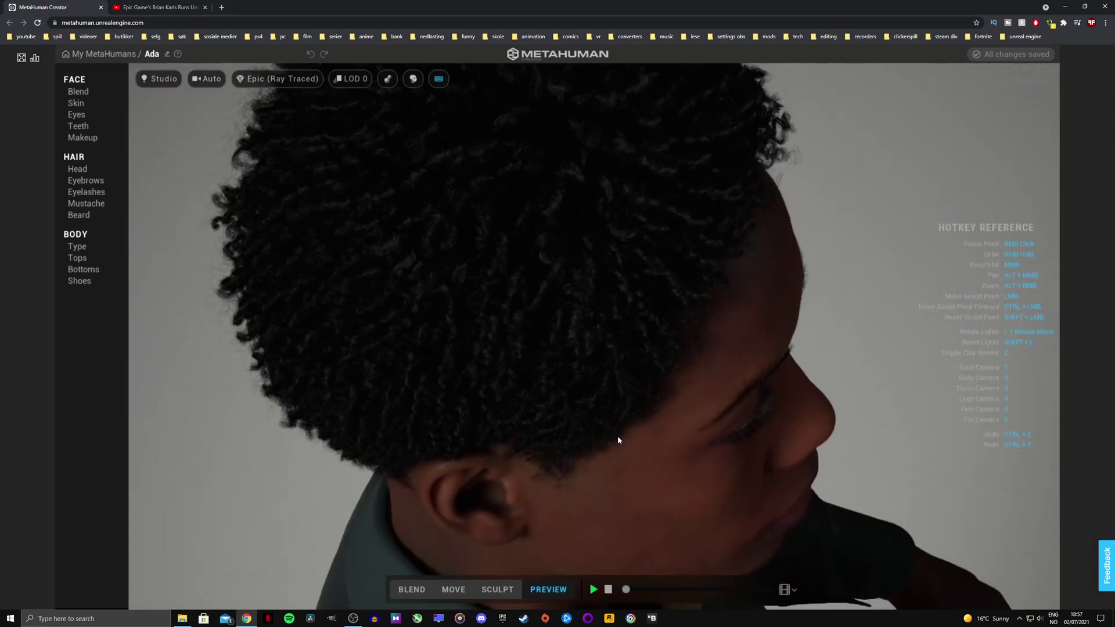
pyautogui.scroll(-4, 618, 437)
pyautogui.moveTo(628, 414); pyautogui.dragTo(412, 277, button='right')
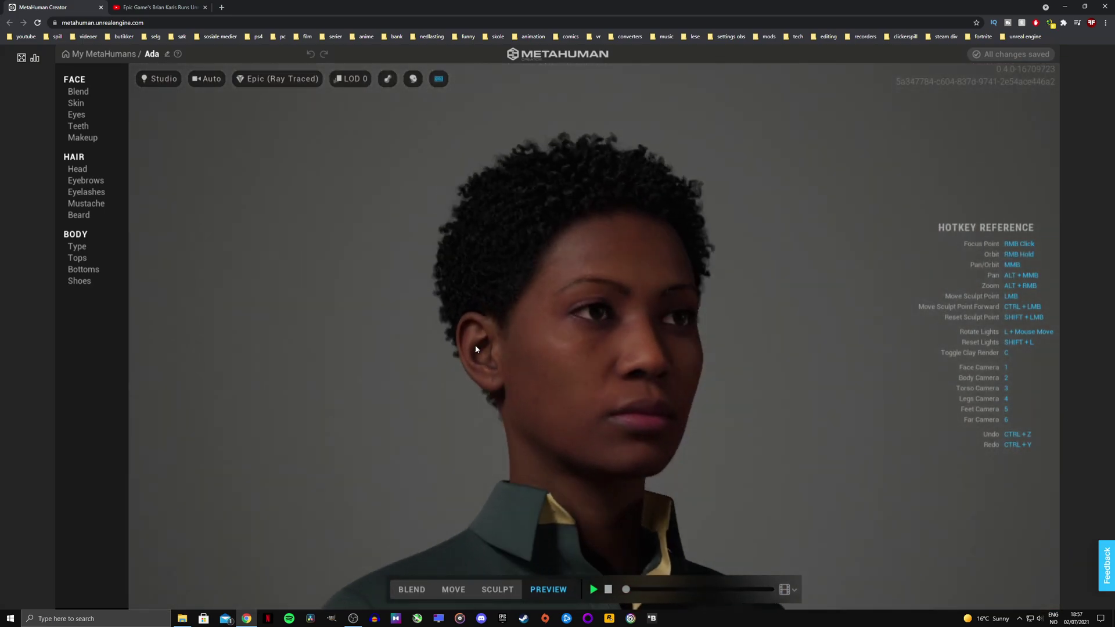
pyautogui.press('3')
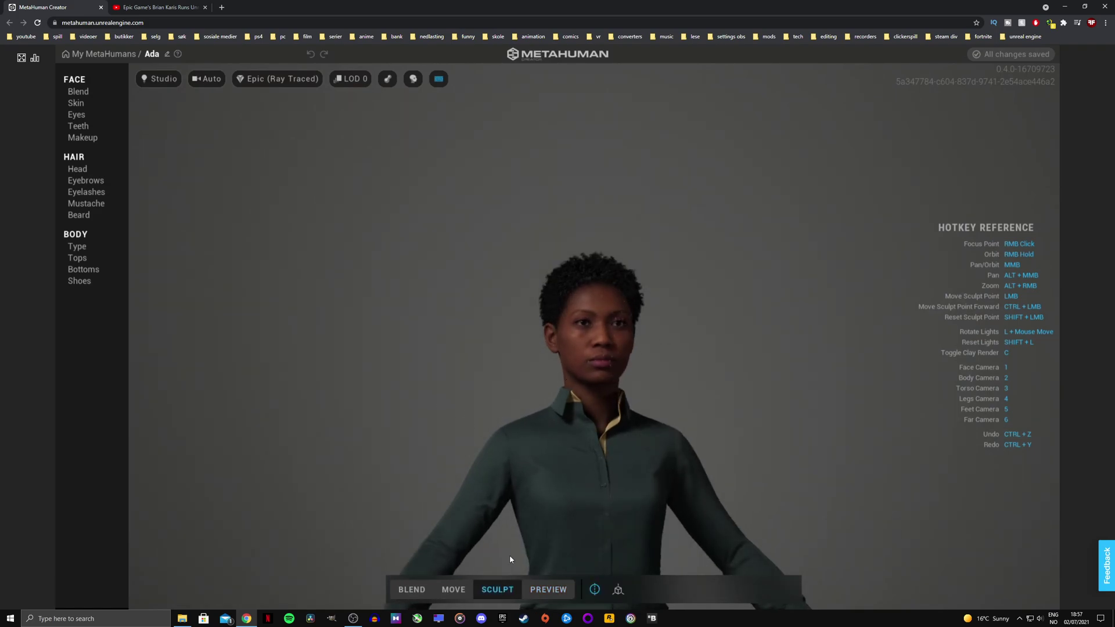
# - Sculpt Ada's face in close-up by pulling the cheek and side-of-face points outward and moving the brow point down
pyautogui.press('1')
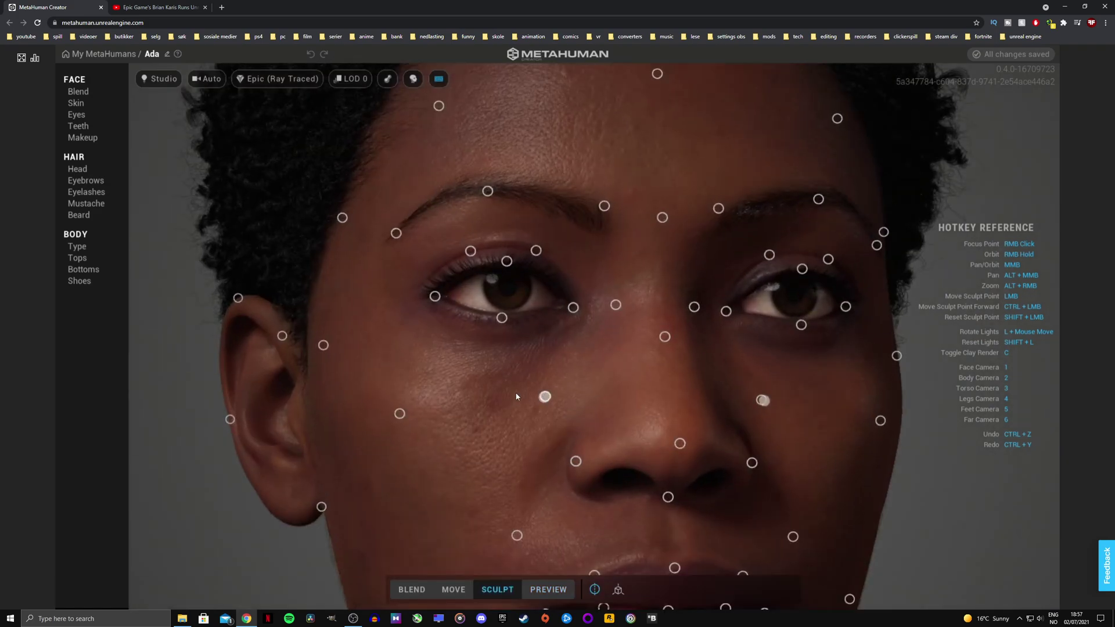
pyautogui.moveTo(508, 395); pyautogui.dragTo(351, 377)
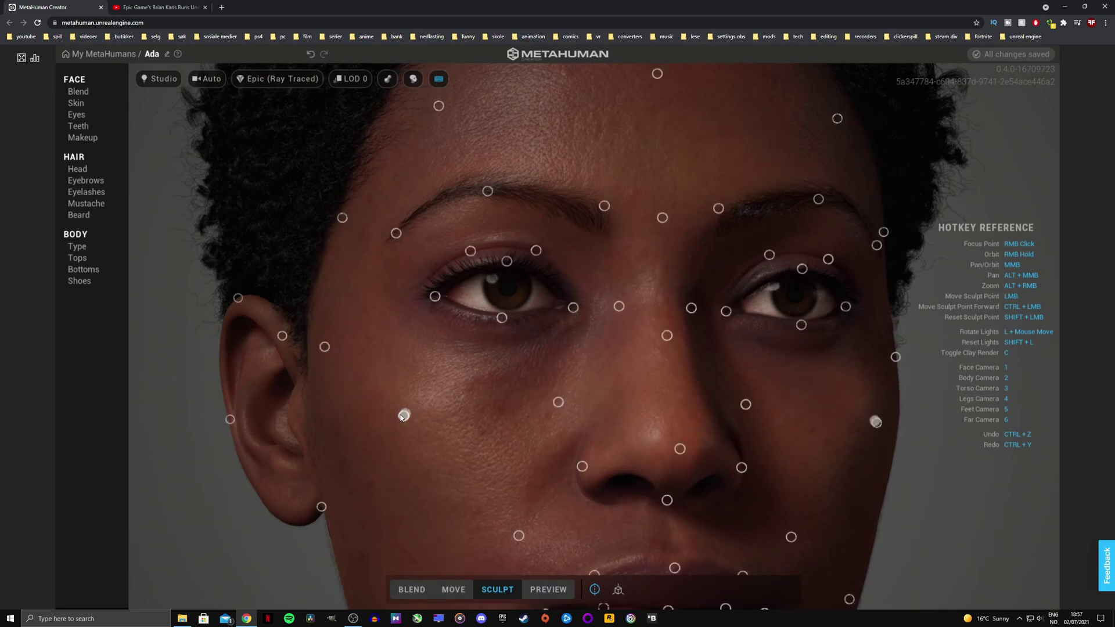
pyautogui.moveTo(384, 411); pyautogui.dragTo(179, 423)
pyautogui.moveTo(313, 346); pyautogui.dragTo(82, 302)
pyautogui.moveTo(491, 191)
pyautogui.mouseDown()
pyautogui.moveTo(450, 58)
pyautogui.moveTo(487, 370)
pyautogui.moveTo(496, 145)
pyautogui.moveTo(494, 294)
pyautogui.moveTo(510, 130)
pyautogui.moveTo(493, 367)
pyautogui.moveTo(498, 343)
pyautogui.mouseUp()
pyautogui.scroll(-4, 603, 399)
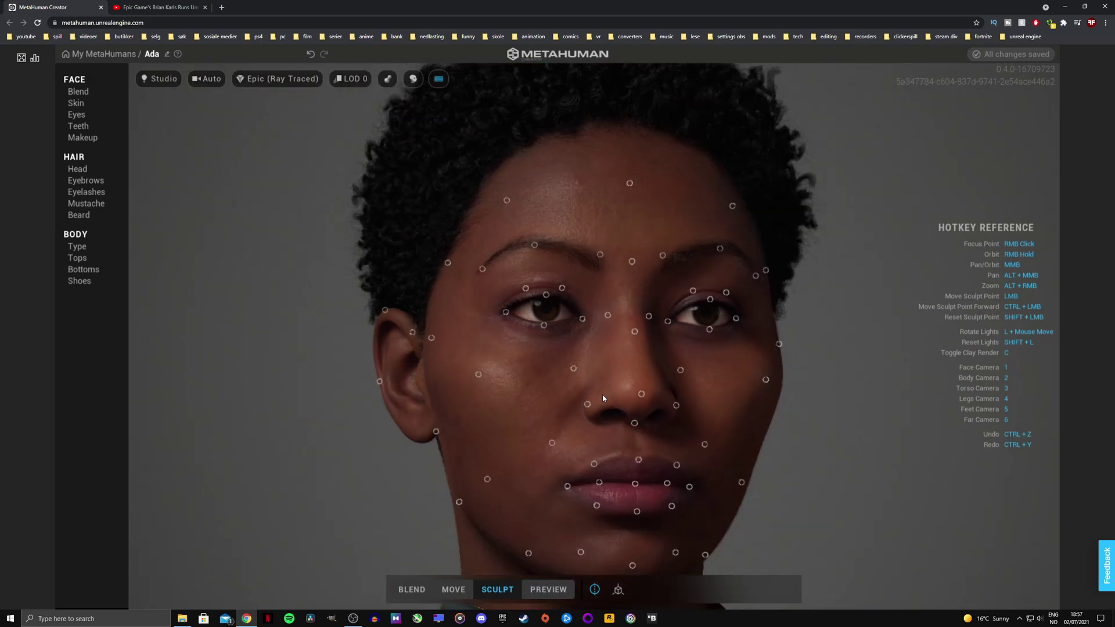
pyautogui.scroll(-3, 604, 428)
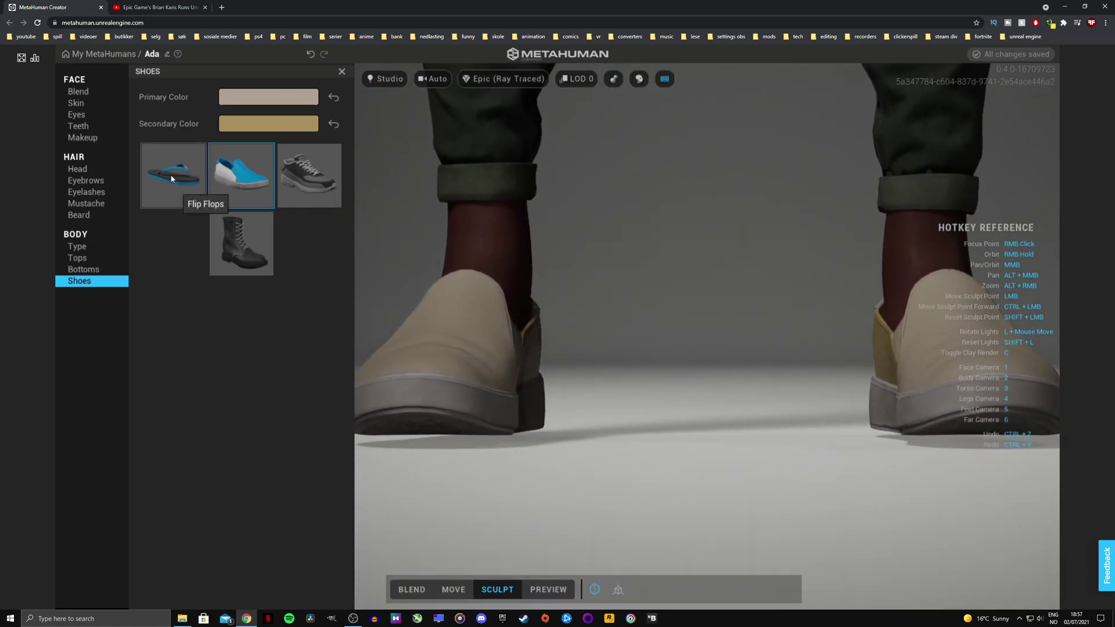
# - Try the Flip Flops on Ada, switch back to the slip-on shoes, and open the Bottoms options
pyautogui.click(172, 179)
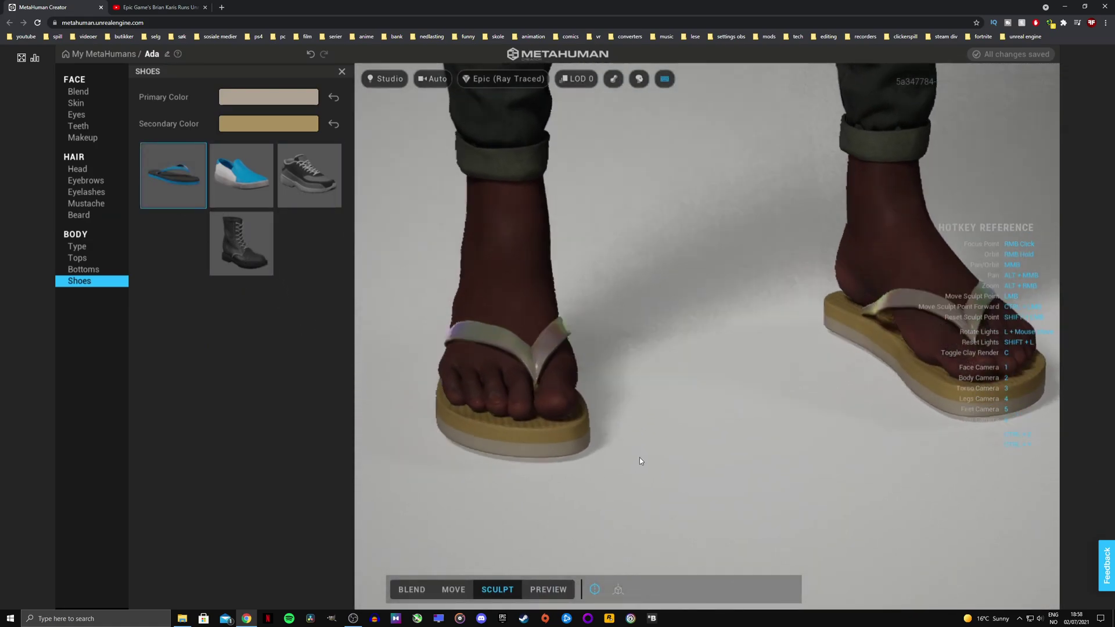
pyautogui.click(228, 187)
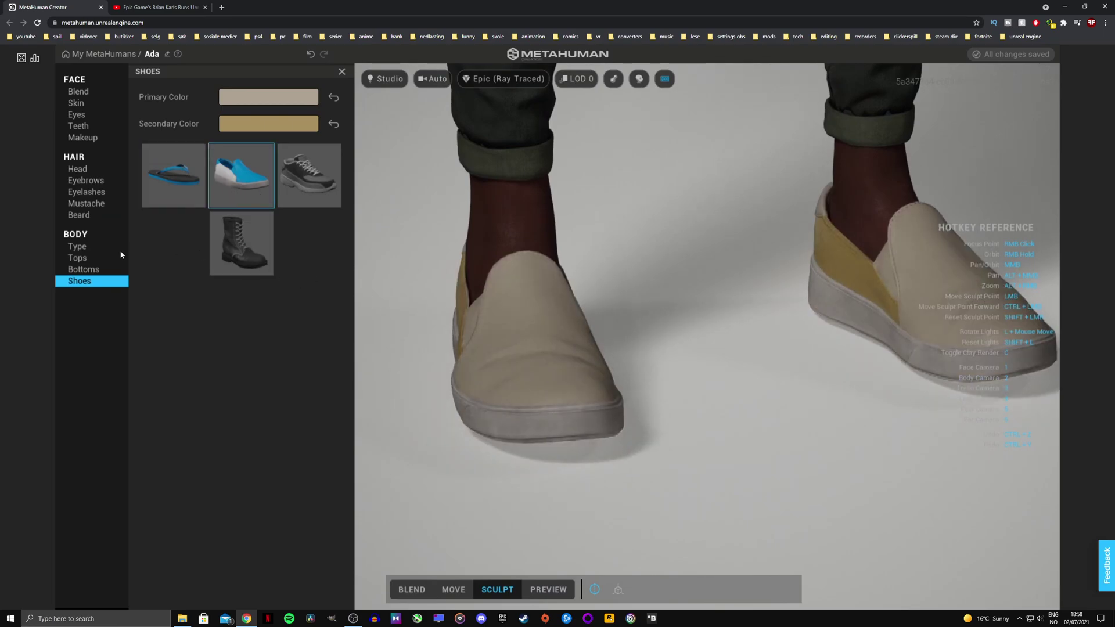
pyautogui.click(85, 269)
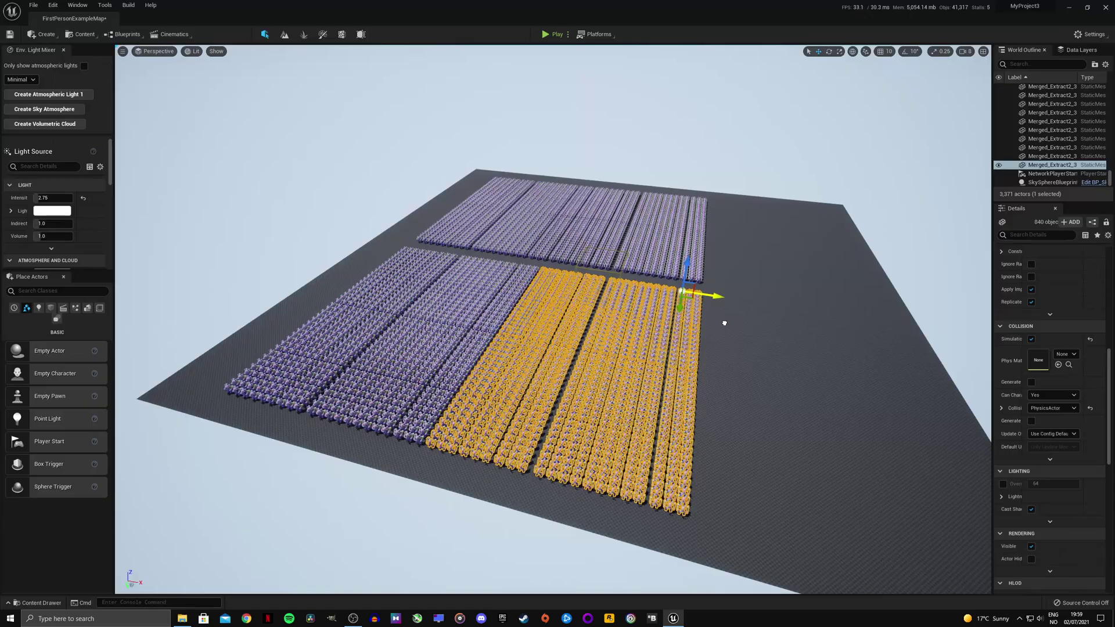
# - In Unreal Editor, survey the grid of robots from above and start playing the level
pyautogui.moveTo(725, 323); pyautogui.dragTo(726, 322)
pyautogui.press('w')
pyautogui.moveTo(727, 322); pyautogui.dragTo(727, 273, button='right')
pyautogui.moveTo(448, 147); pyautogui.dragTo(401, 189, button='right')
pyautogui.click(553, 34)
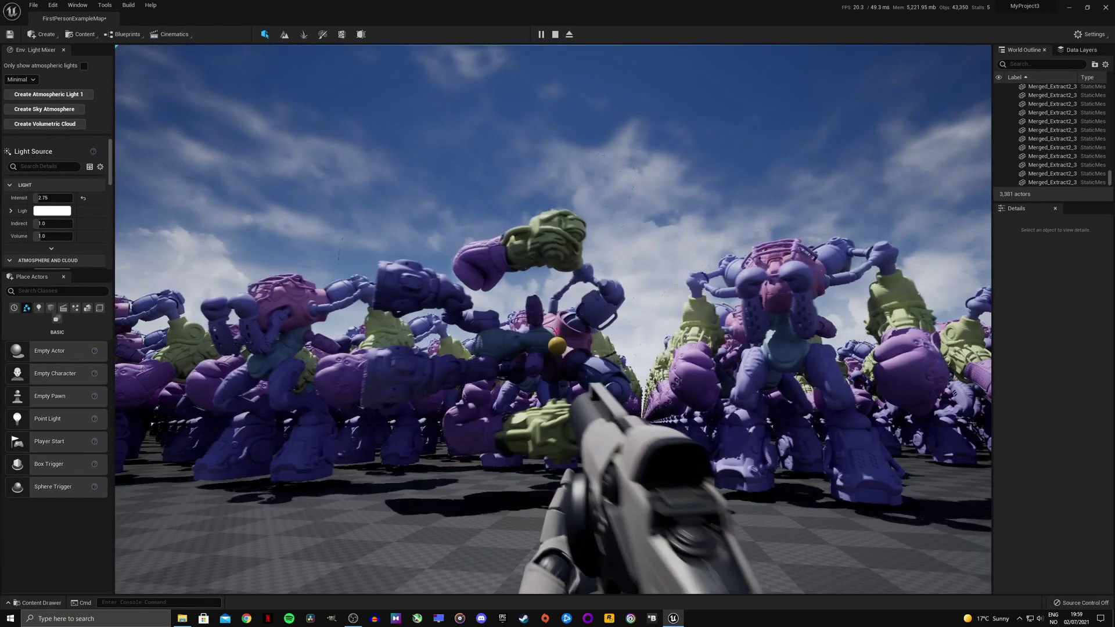
# - Move up to the robot crowd and fire repeated shots at the robots to test their physics collisions
pyautogui.click(556, 331)
pyautogui.press('w')
pyautogui.click(557, 331)
pyautogui.click(556, 331)
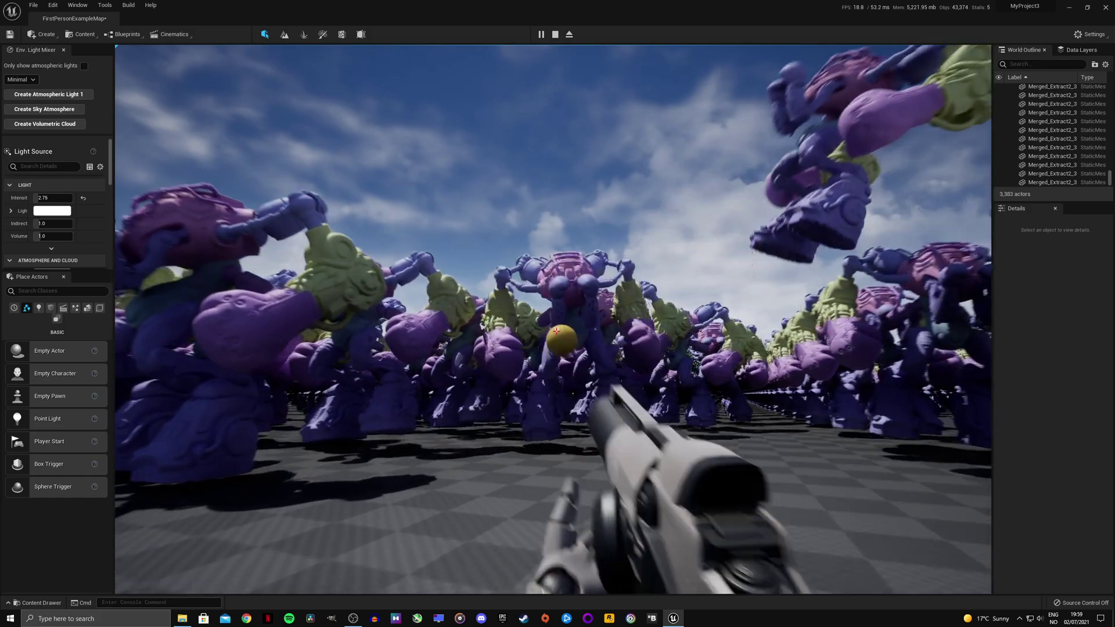
pyautogui.click(556, 331)
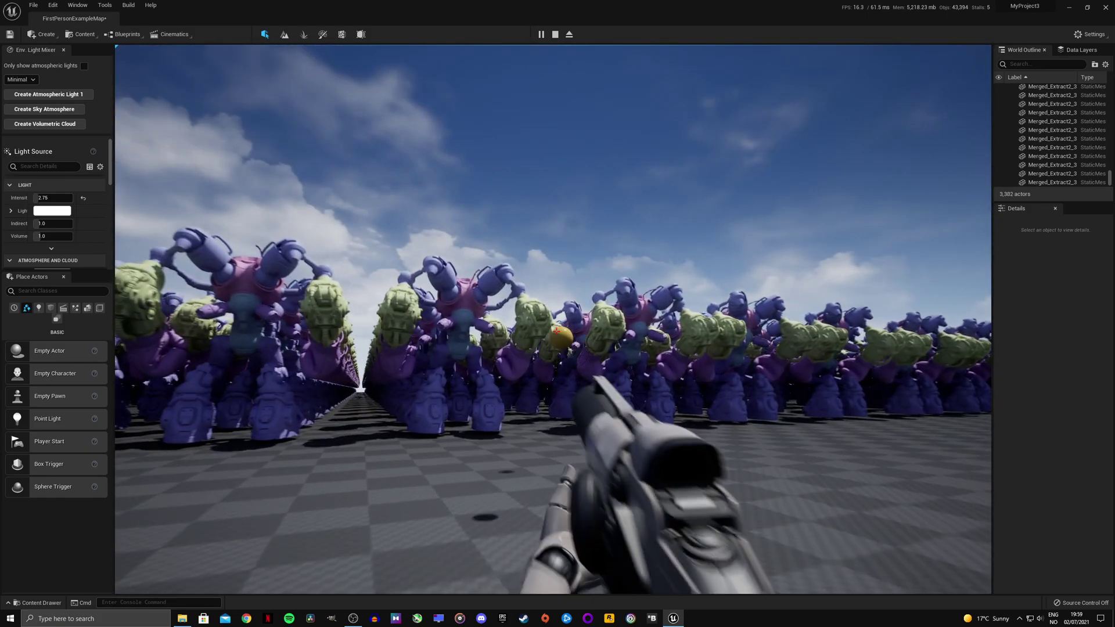
pyautogui.click(557, 331)
pyautogui.click(556, 331)
pyautogui.click(557, 331)
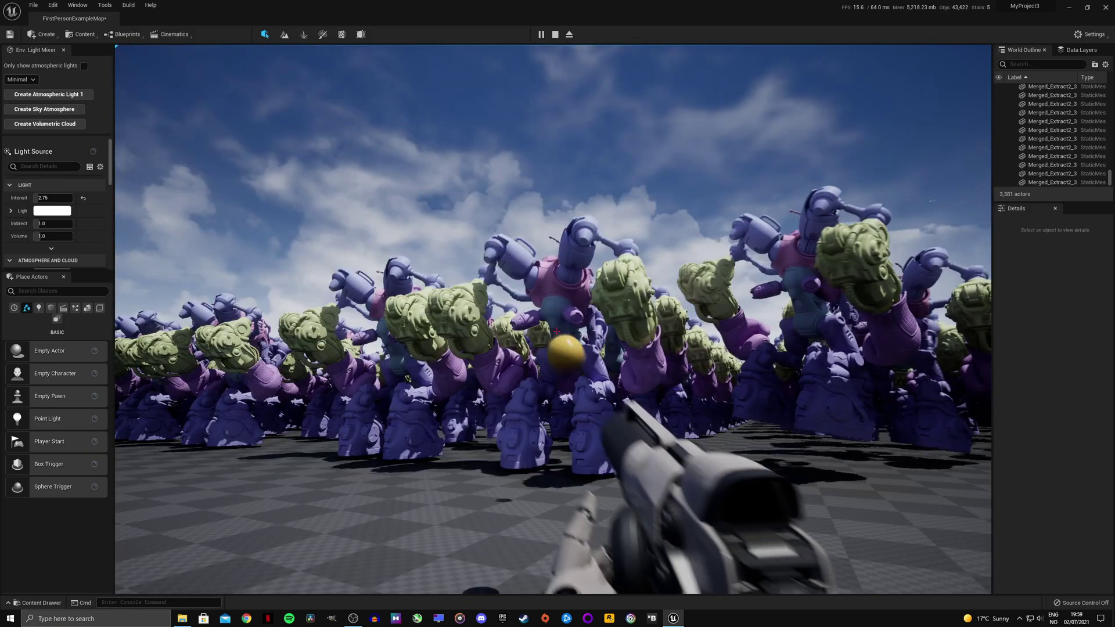
pyautogui.press('w')
pyautogui.click(556, 331)
pyautogui.click(556, 331)
pyautogui.click(556, 331)
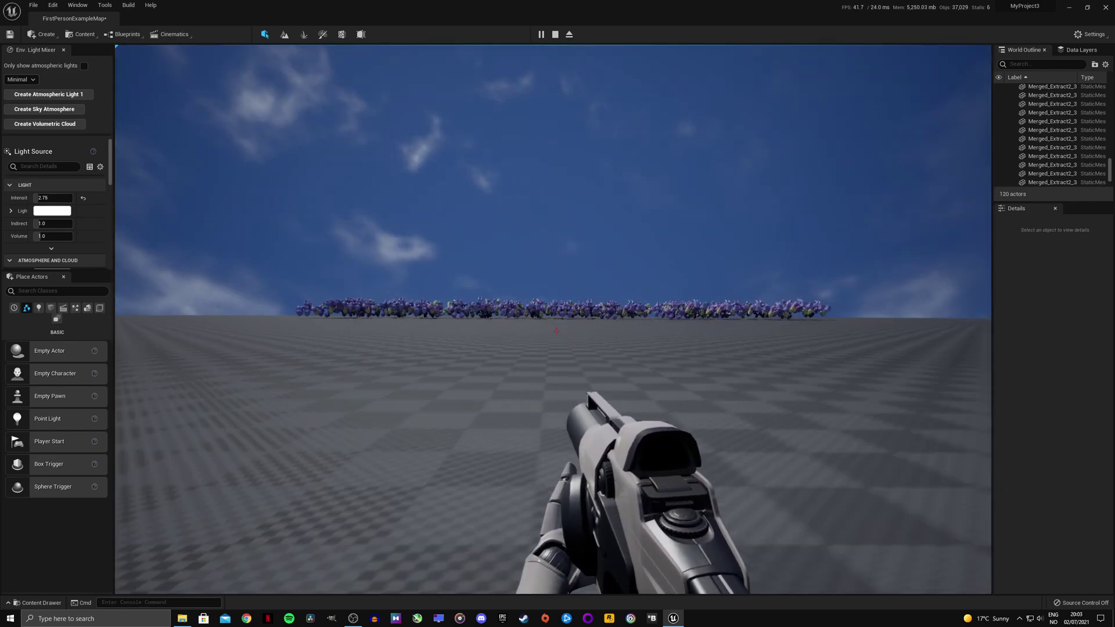
# - Approach the collapsed pile of robots in play, and inspect the stacked robot block up close and from afar in the editor
pyautogui.click(556, 331)
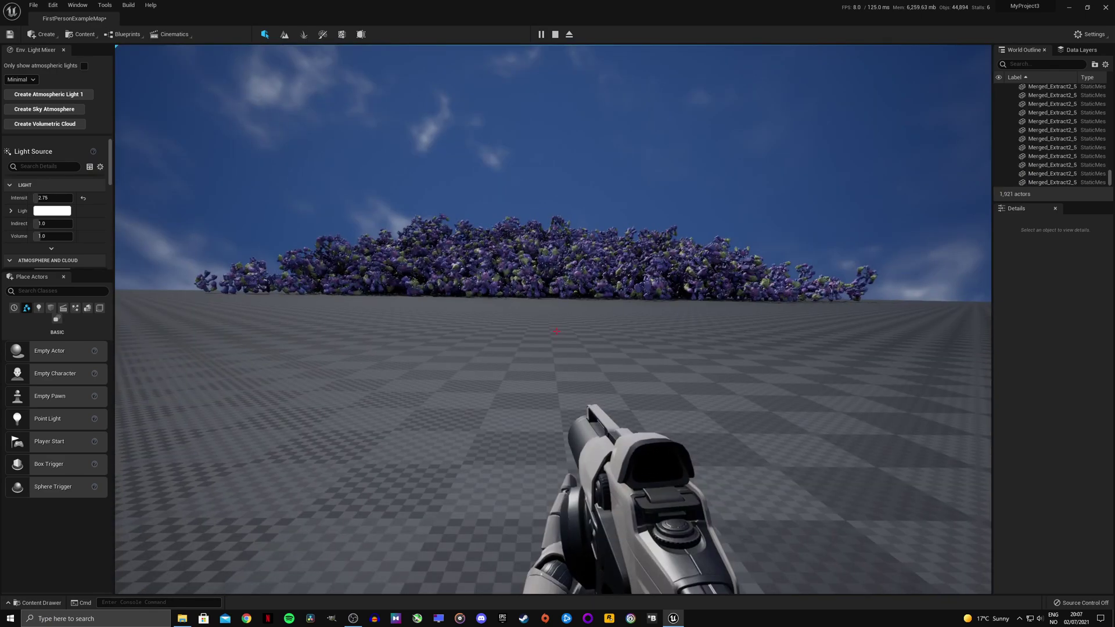
pyautogui.press('w')
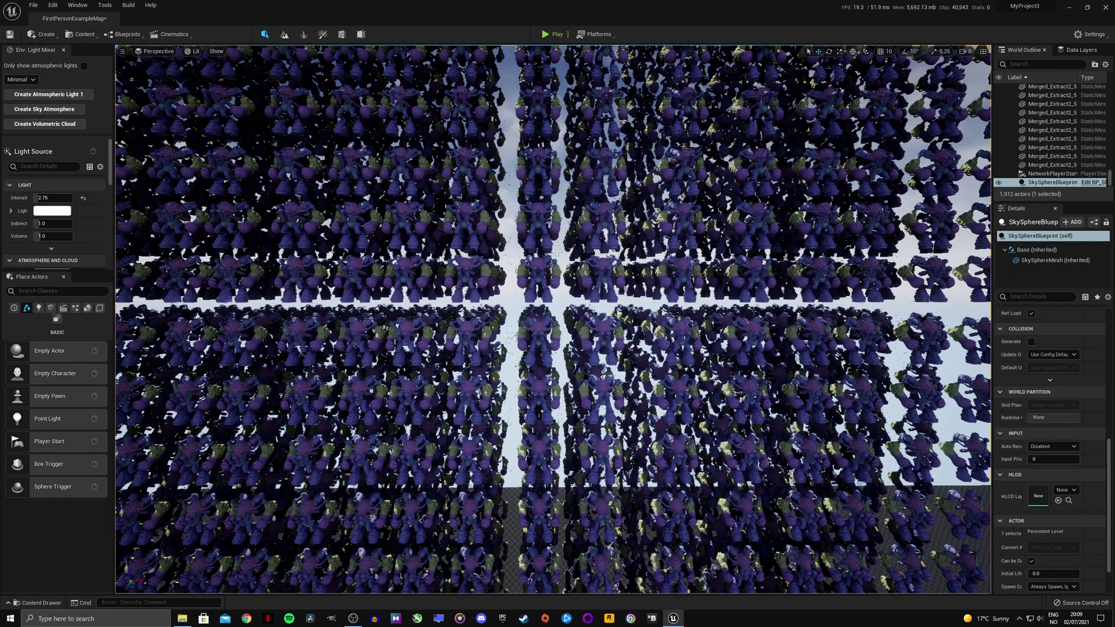
pyautogui.press('w')
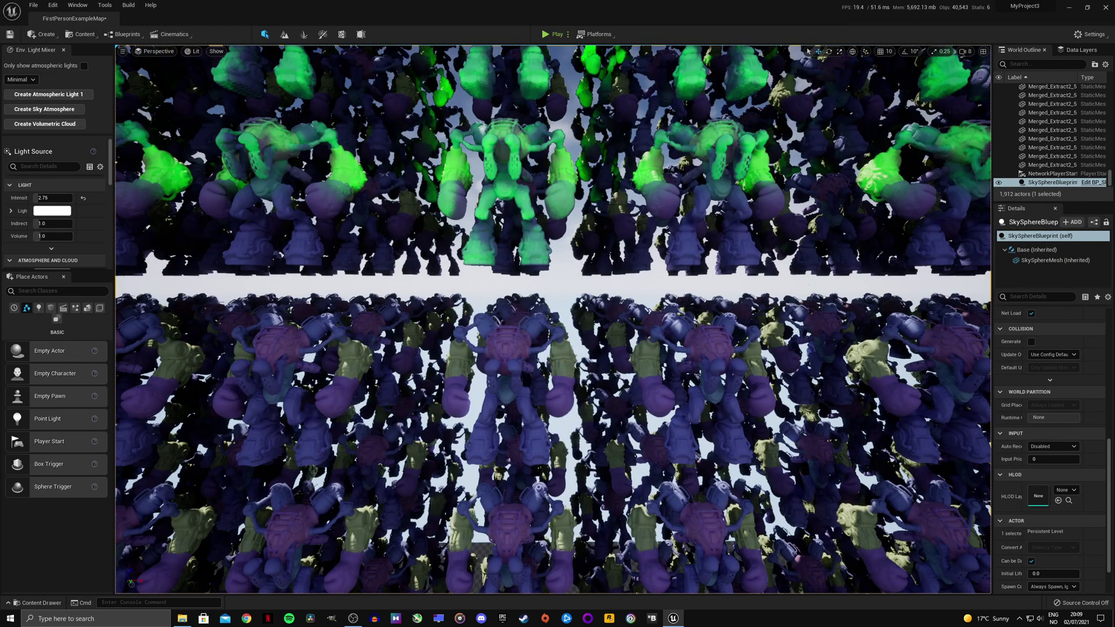
pyautogui.press('s')
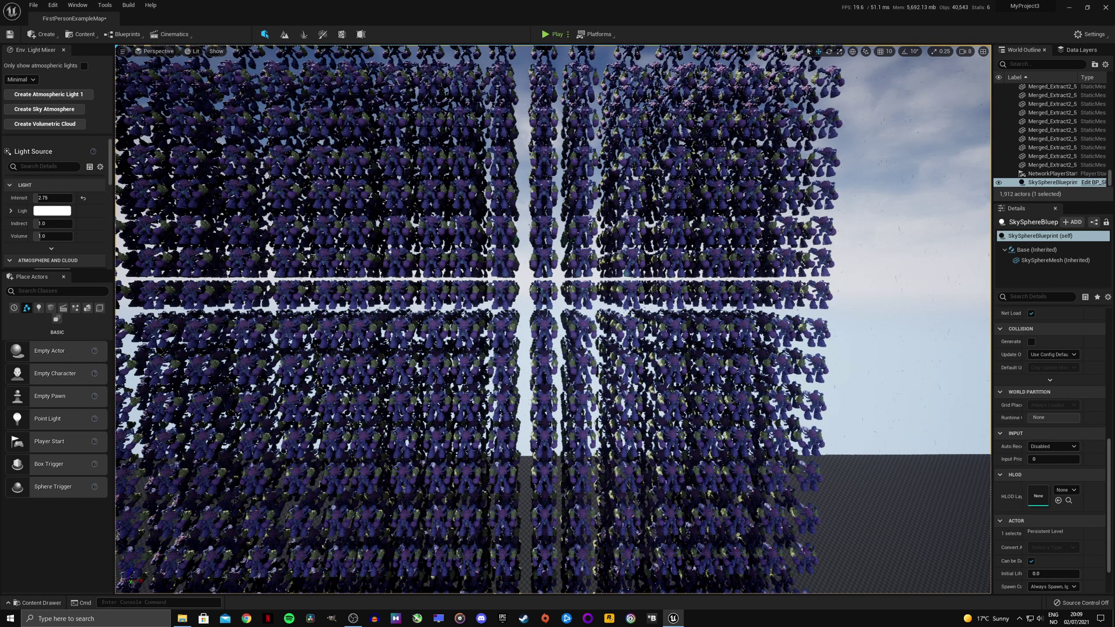
pyautogui.scroll(5, 553, 318)
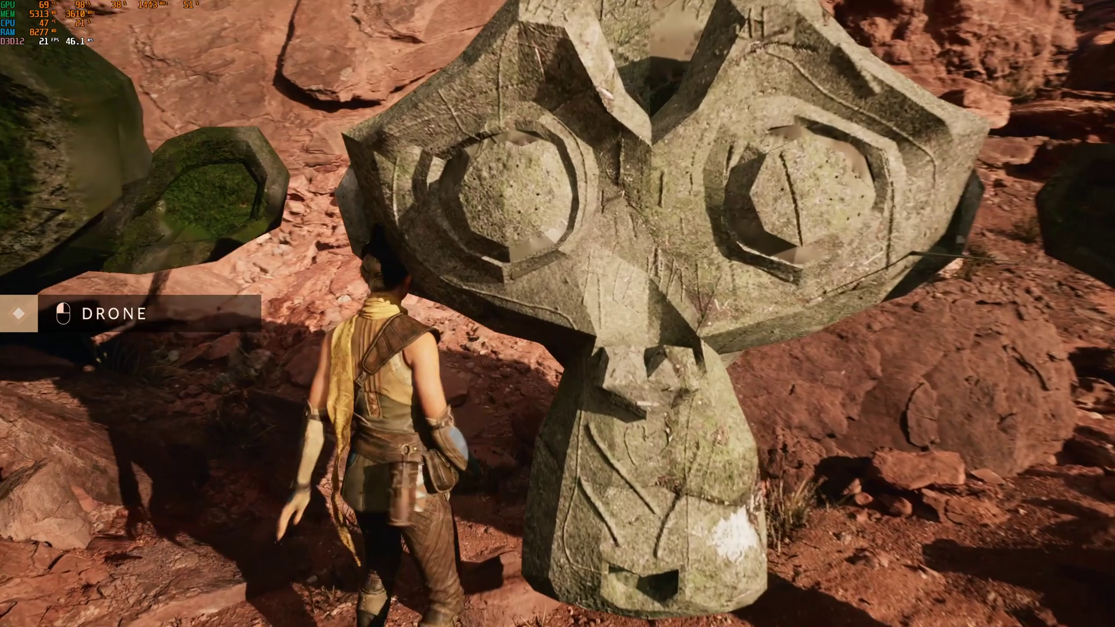
# - In the desert demo, walk the character up to the carved stone to examine its surface, and back away from it
pyautogui.press('w')
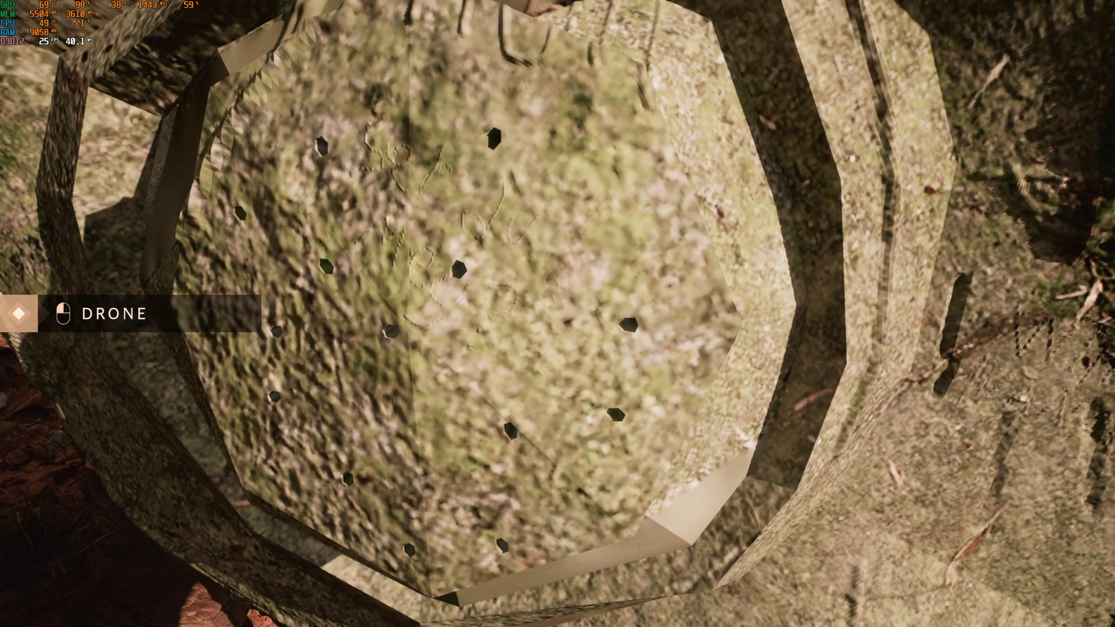
pyautogui.press('s')
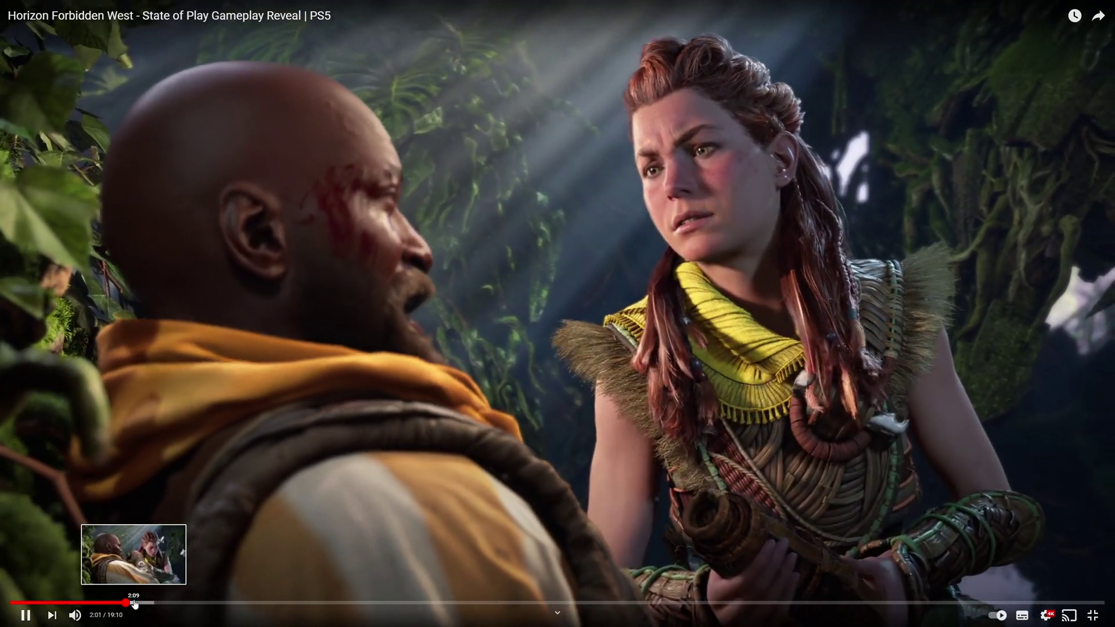
# - Skip ahead in the Horizon Forbidden West gameplay video on YouTube to the jungle river scene and pause it at 2:40
pyautogui.click(134, 604)
pyautogui.click(145, 604)
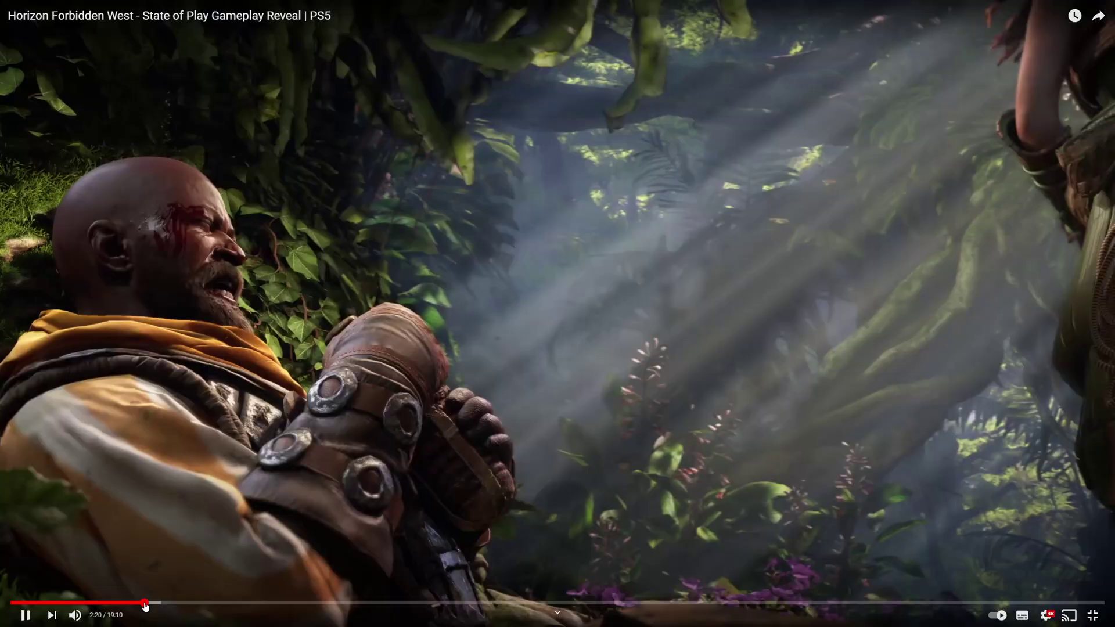
pyautogui.click(157, 604)
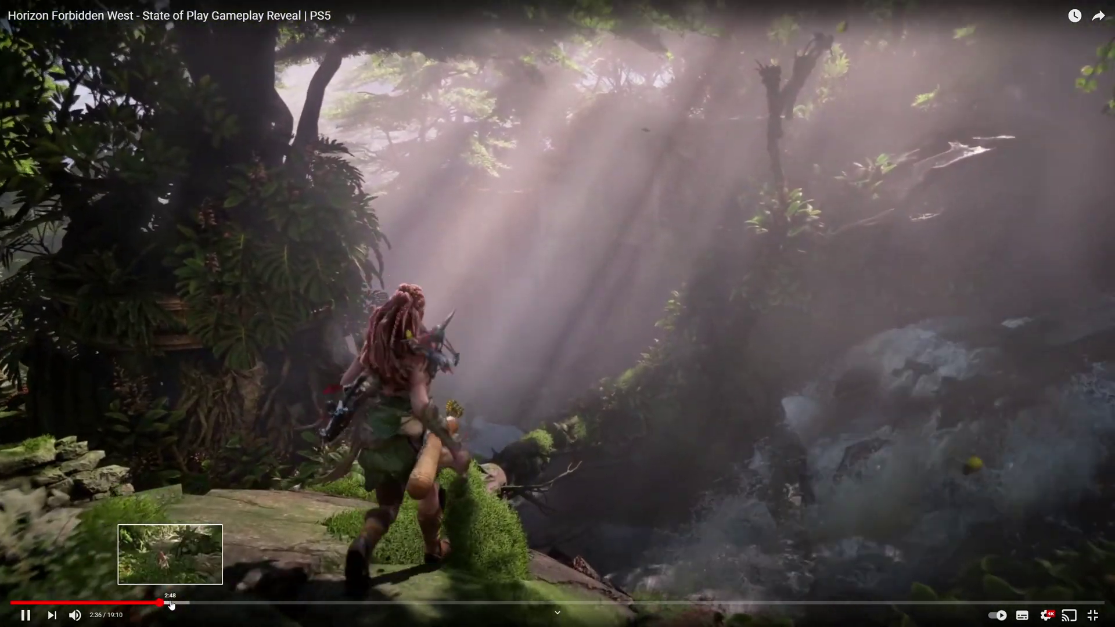
pyautogui.click(382, 541)
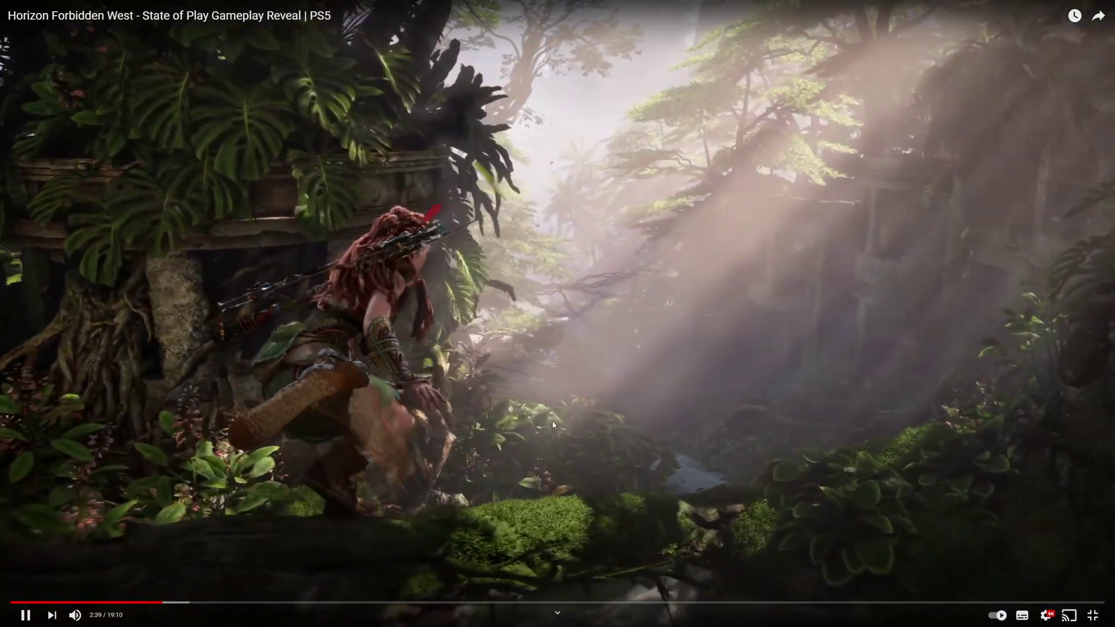
pyautogui.click(554, 430)
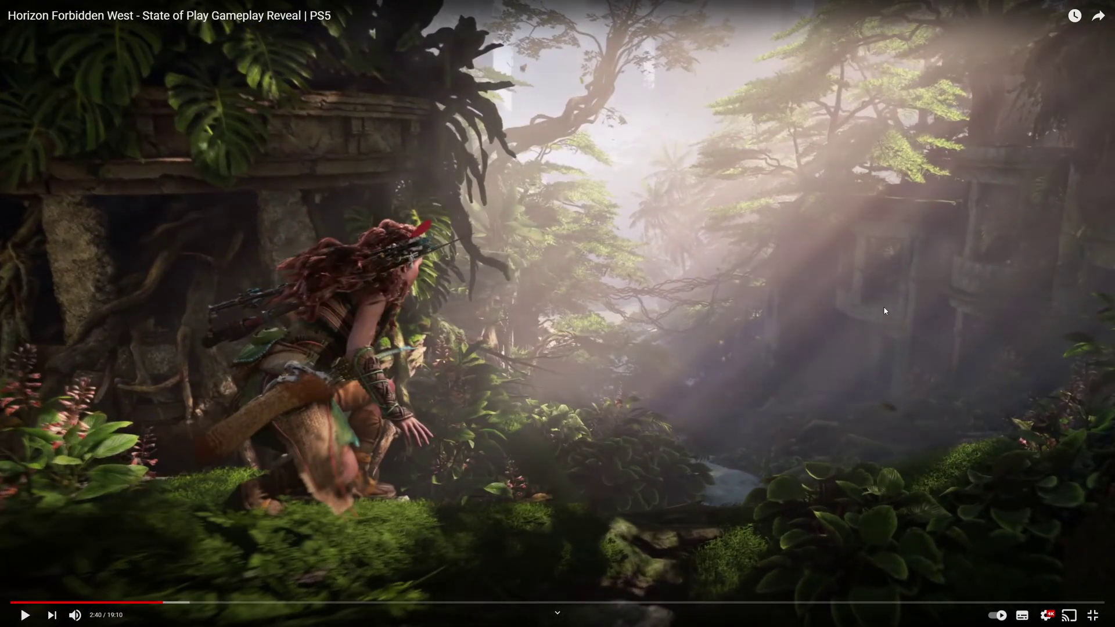